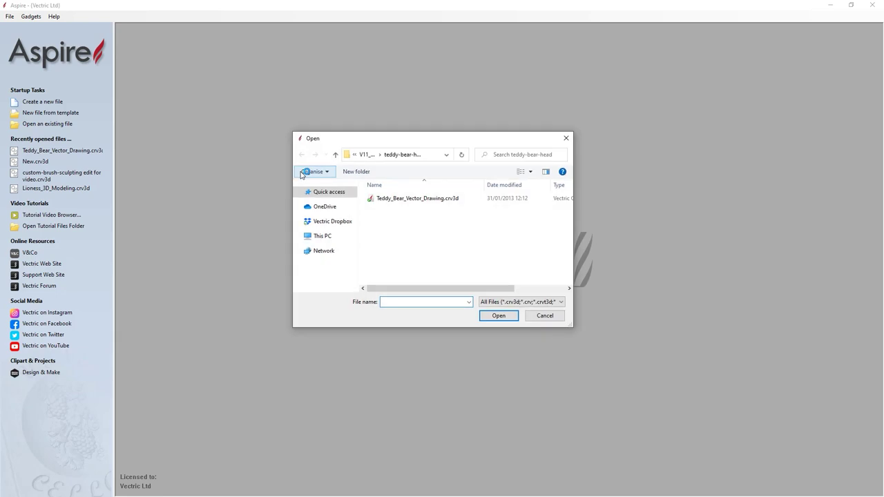
Step: Open Teddy_Bear_Vector_Drawing.crv3d and tile the 2D and 3D views side by side
left_click(407, 199)
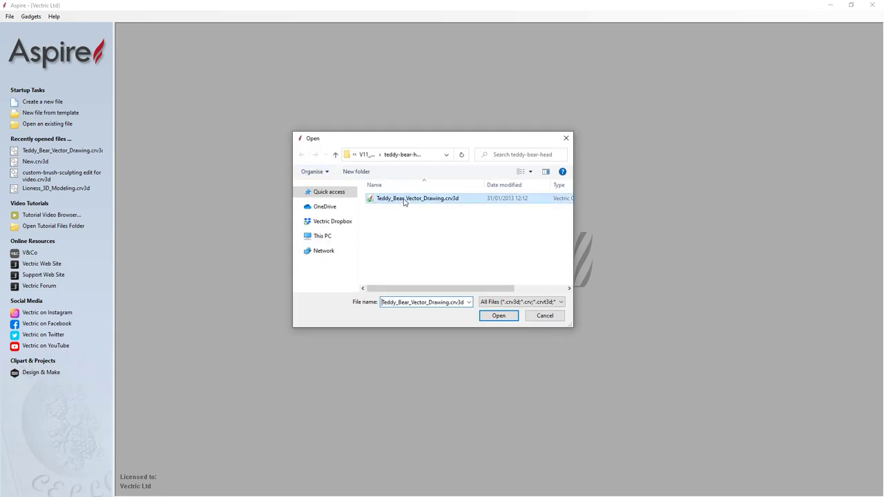
left_click(499, 316)
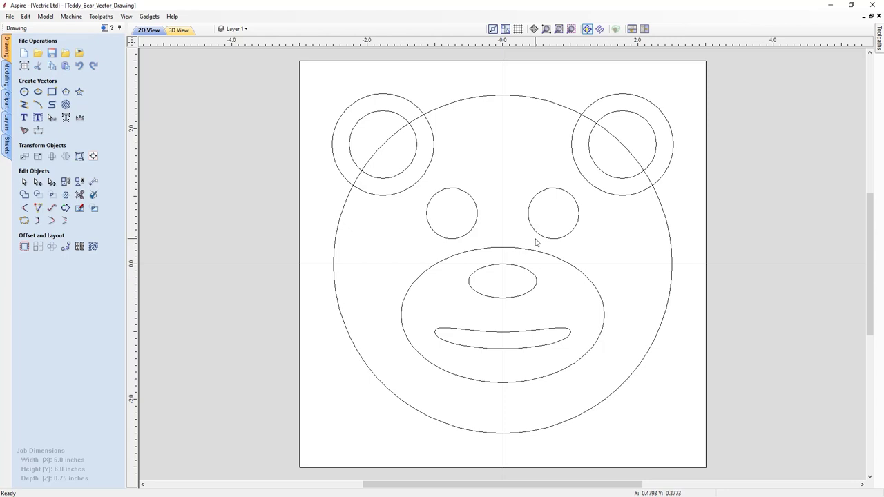
left_click(645, 29)
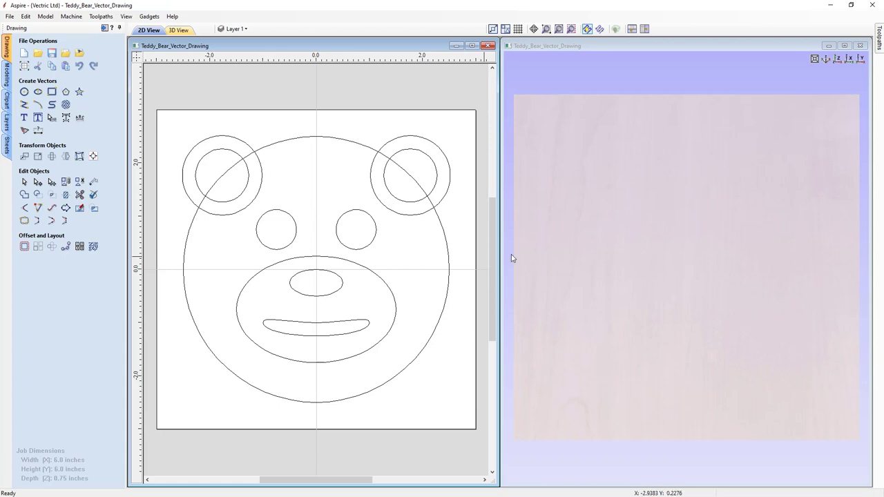
Step: Rename the existing component level as Base
left_click(7, 76)
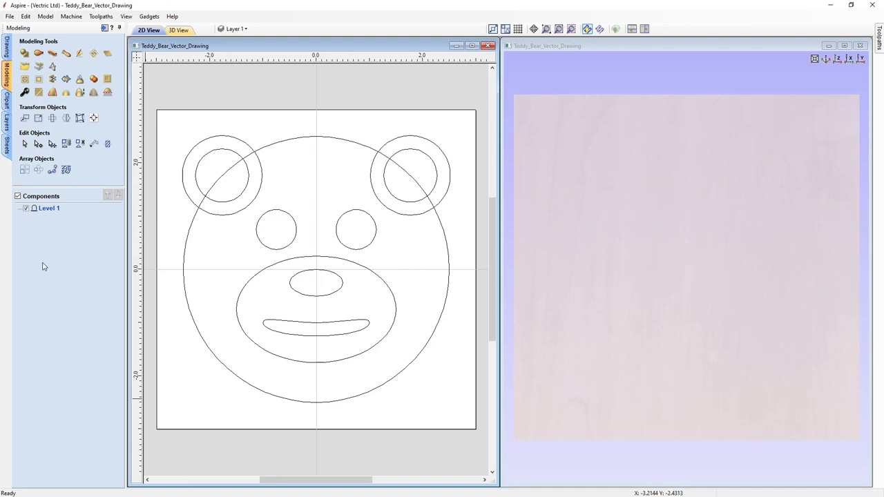
right_click(49, 212)
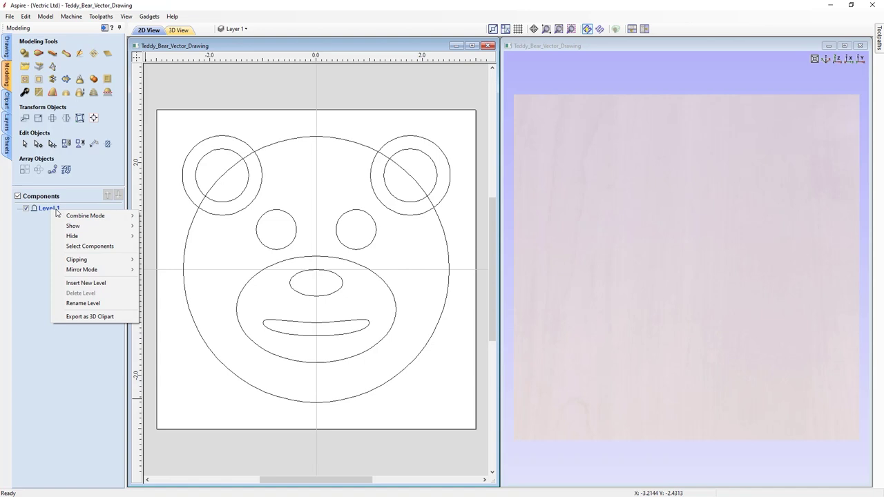
mouse_move(75, 221)
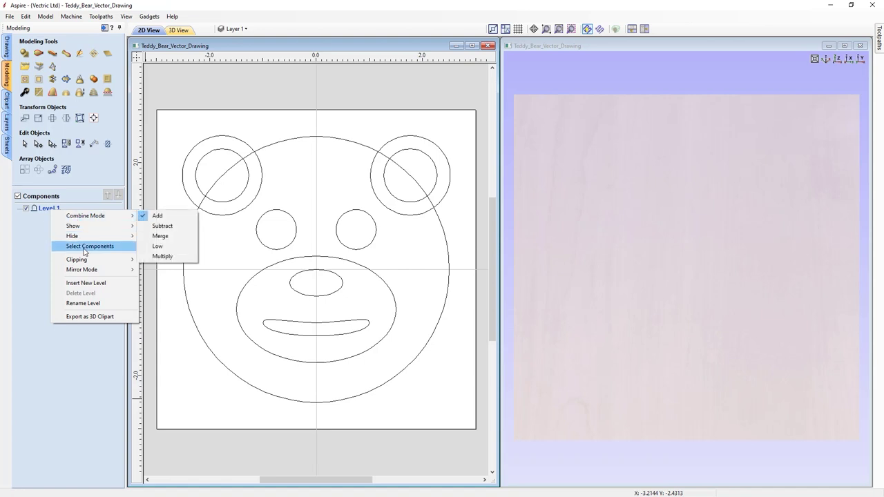
left_click(104, 304)
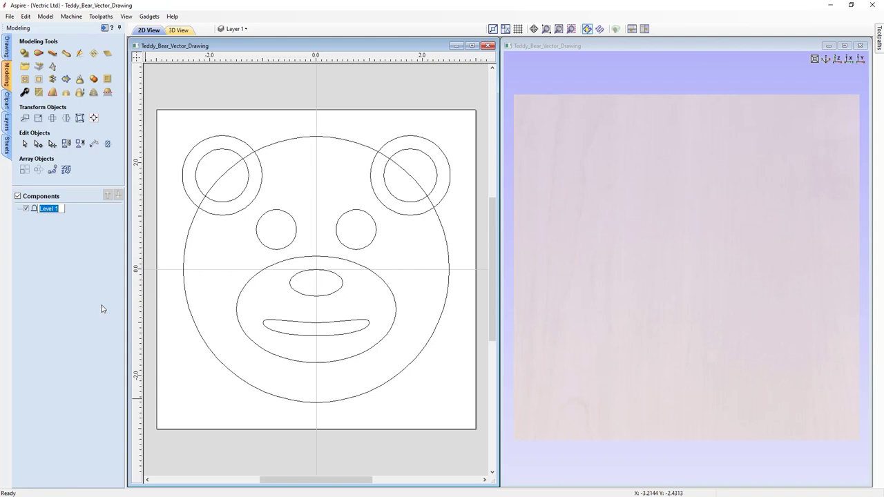
type("Base")
key("Return")
mouse_move(36, 211)
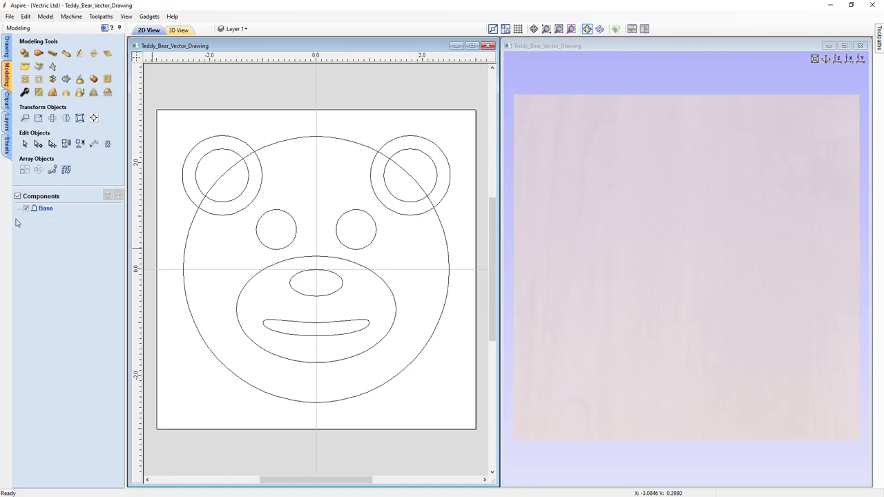
Step: Start a rounded Create Shape from the large face circle with a 30-degree angle and no height limit
left_click(24, 54)
left_click(24, 54)
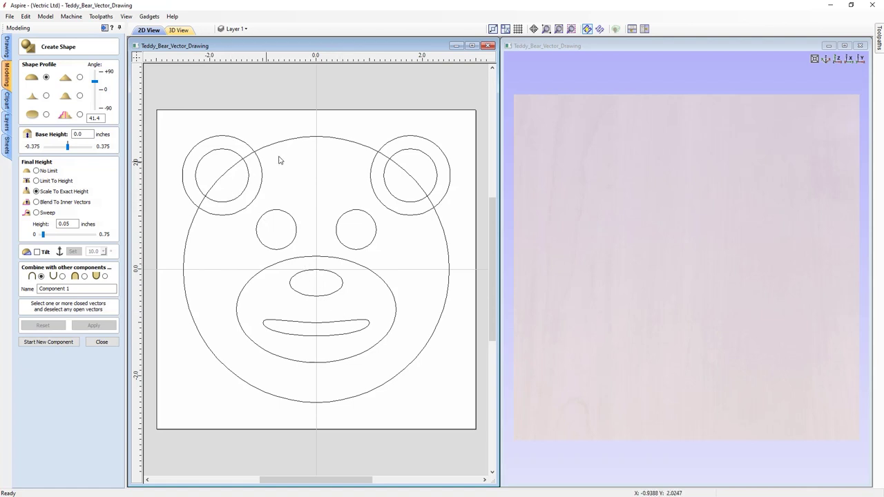
left_click(323, 138)
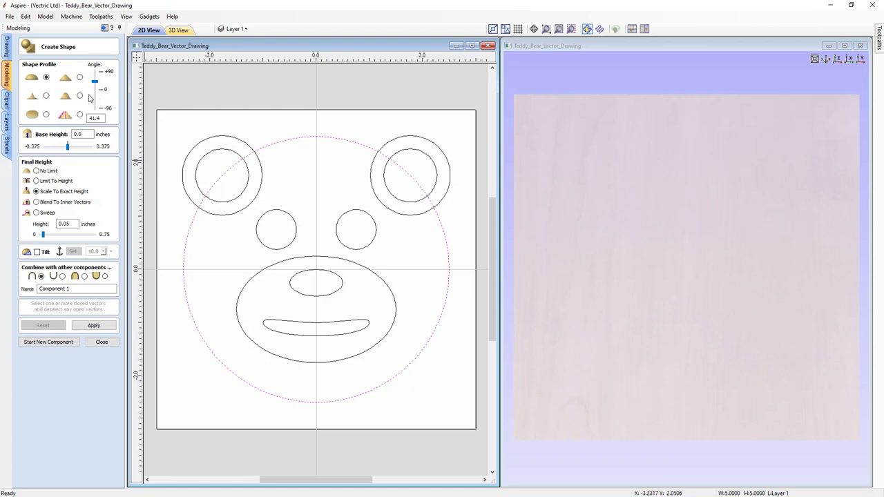
double_click(102, 119)
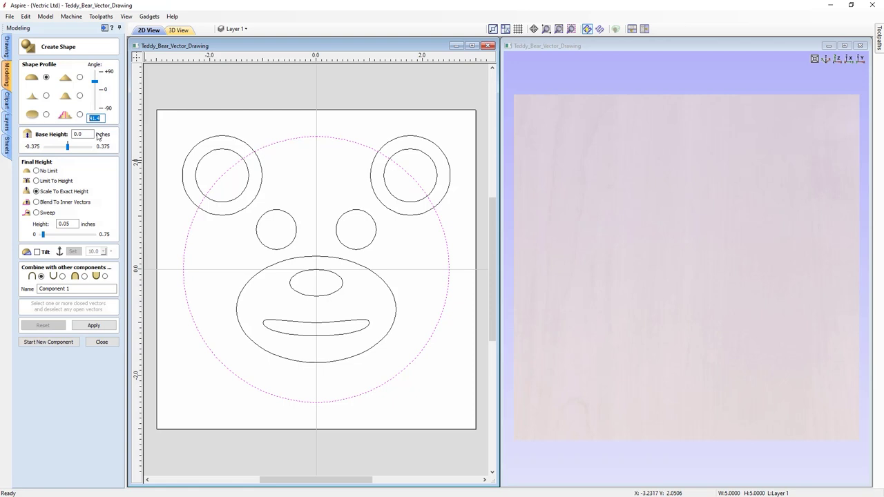
type("30")
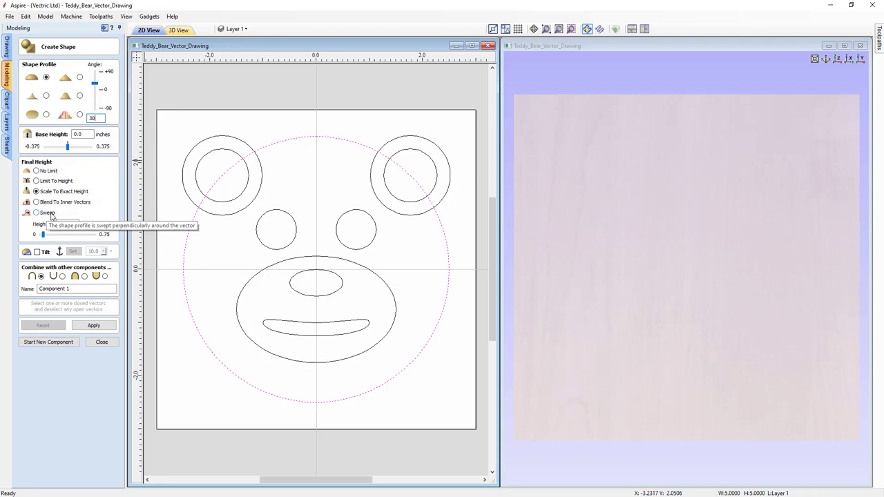
left_click(49, 172)
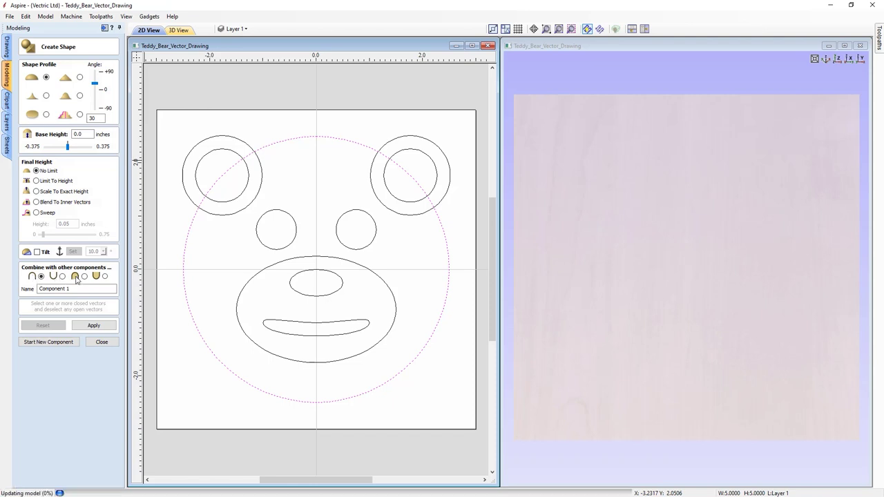
Step: Name the shape Face, set it to add to other components, then create it and finish Create Shape
left_click(98, 278)
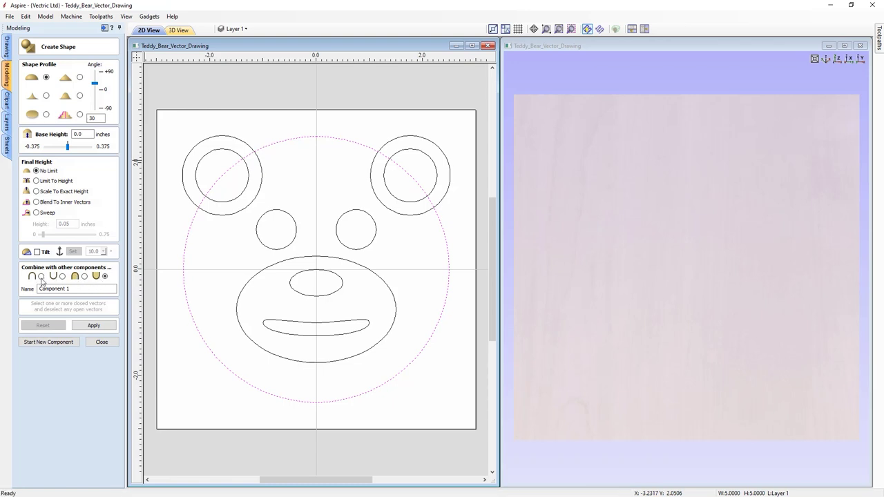
left_click(40, 280)
left_click(52, 289)
left_click(74, 289)
left_click_drag(76, 288, 38, 290)
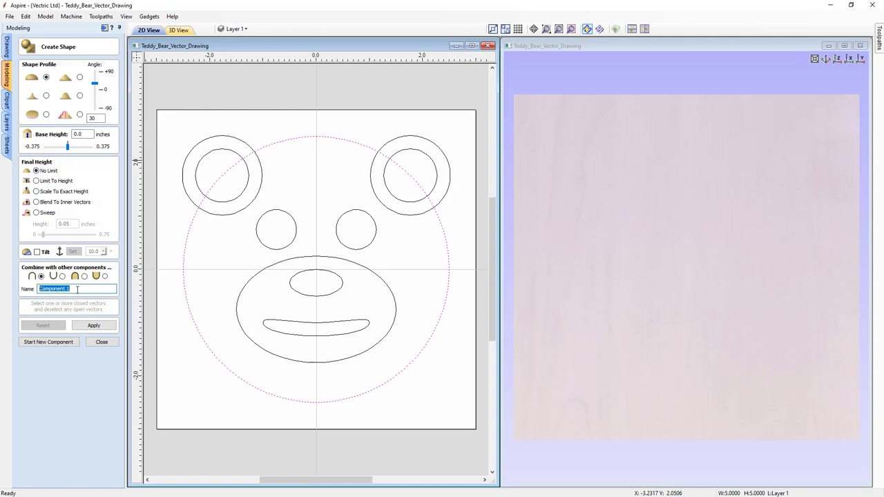
key("BackSpace")
left_click(102, 327)
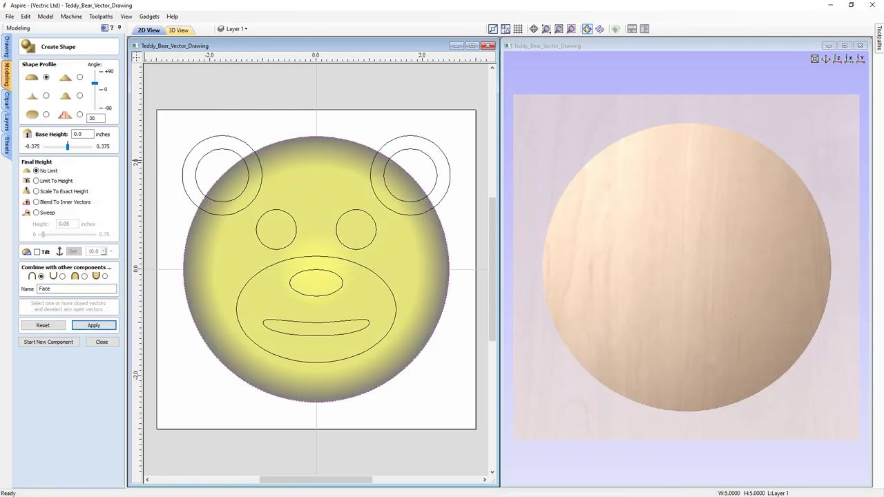
mouse_move(655, 357)
left_mouse_down()
mouse_move(696, 342)
mouse_move(714, 300)
mouse_move(652, 367)
left_mouse_up()
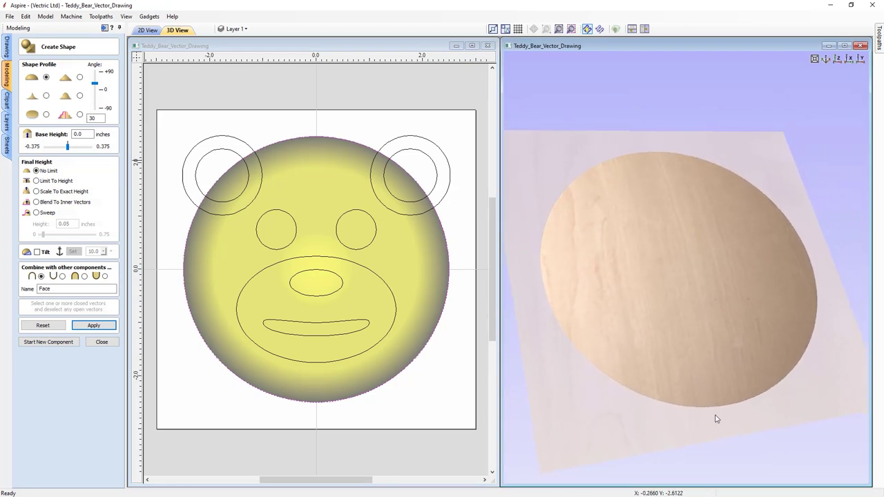
left_click_drag(813, 399, 788, 422)
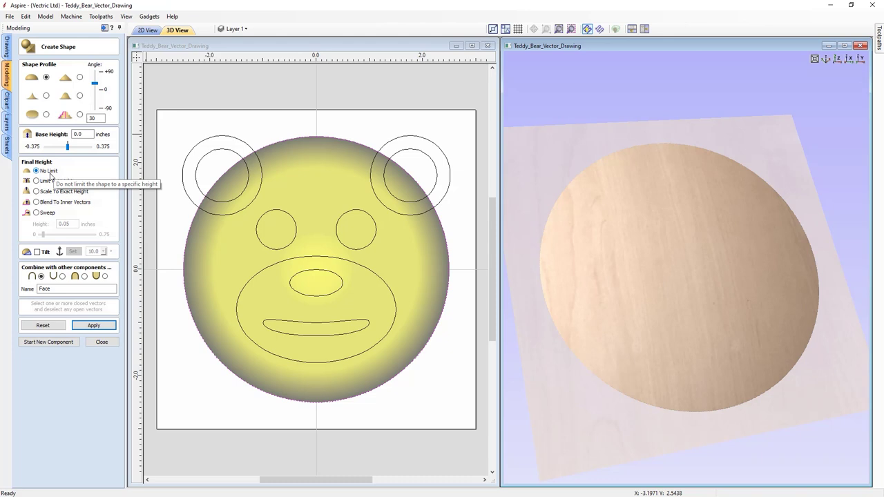
left_click_drag(684, 272, 625, 299)
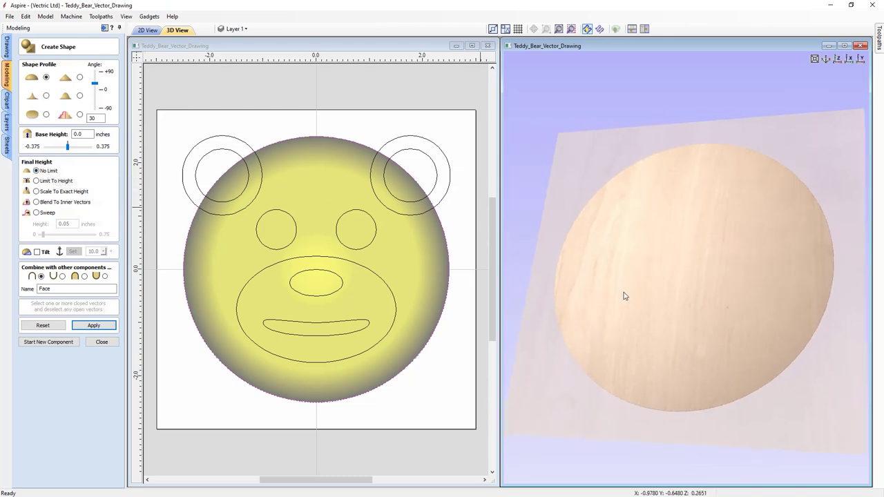
left_click(838, 59)
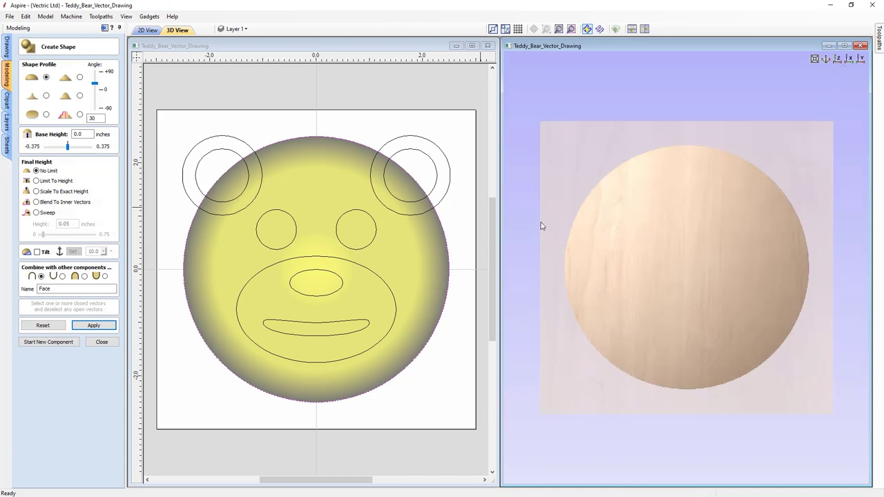
left_click(101, 342)
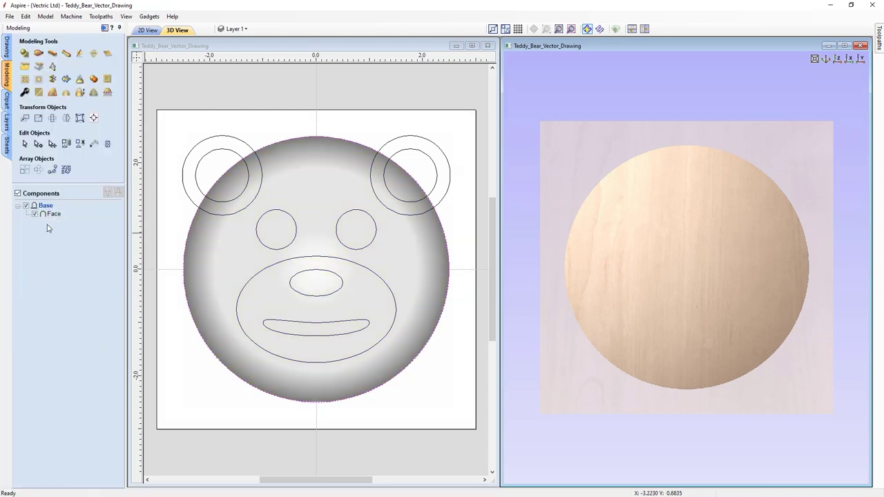
Step: Highlight the Face component to check it in both views, then clear the selection
mouse_move(55, 217)
left_click(52, 214)
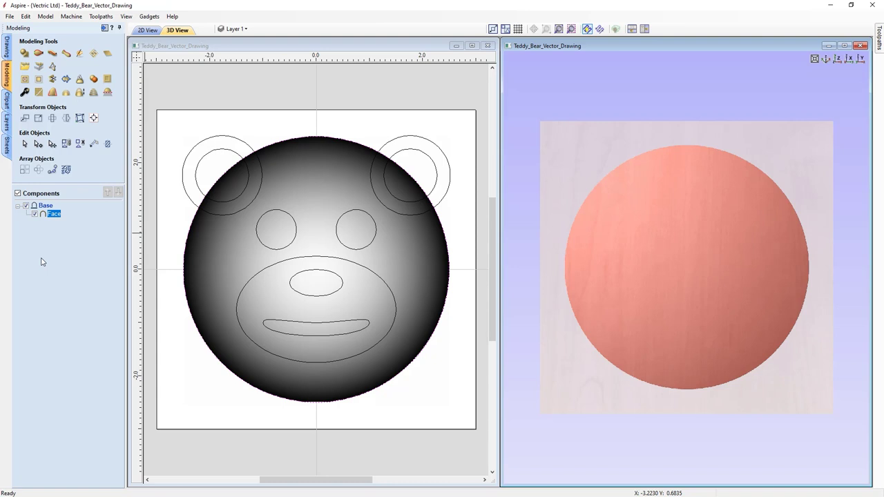
mouse_move(54, 217)
left_click(190, 394)
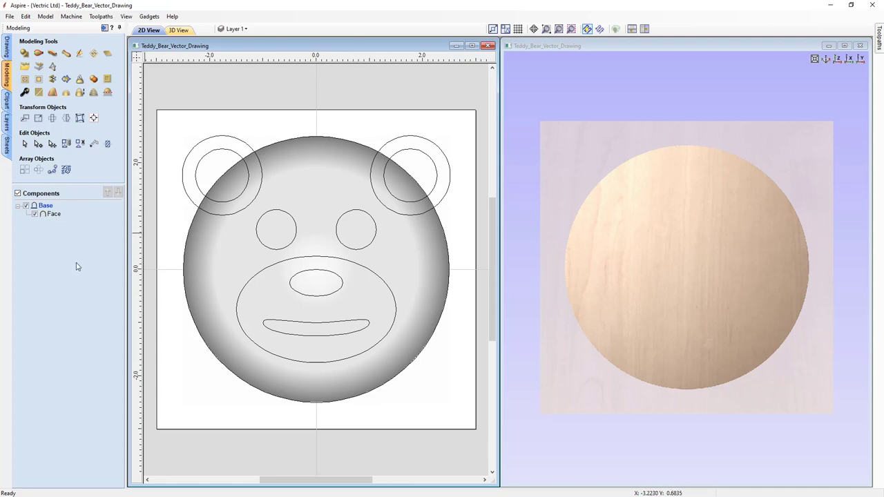
Step: Insert a new component level above Base and name it Details
mouse_move(45, 210)
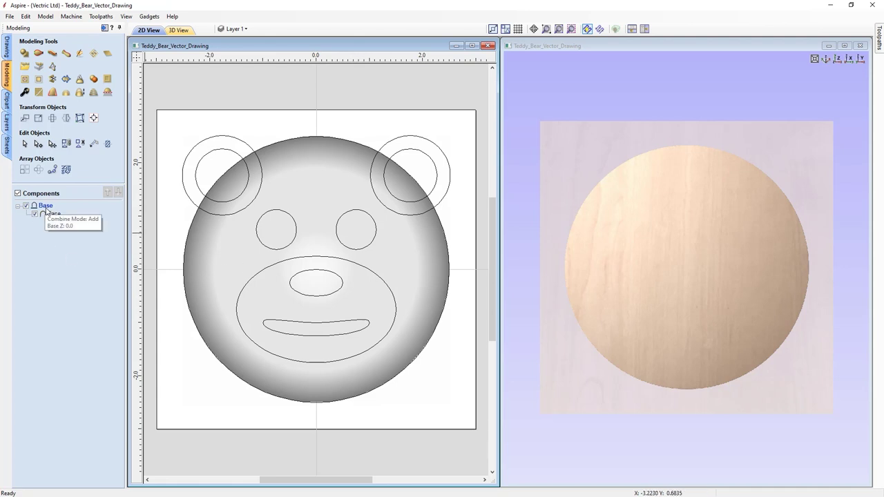
right_click(46, 210)
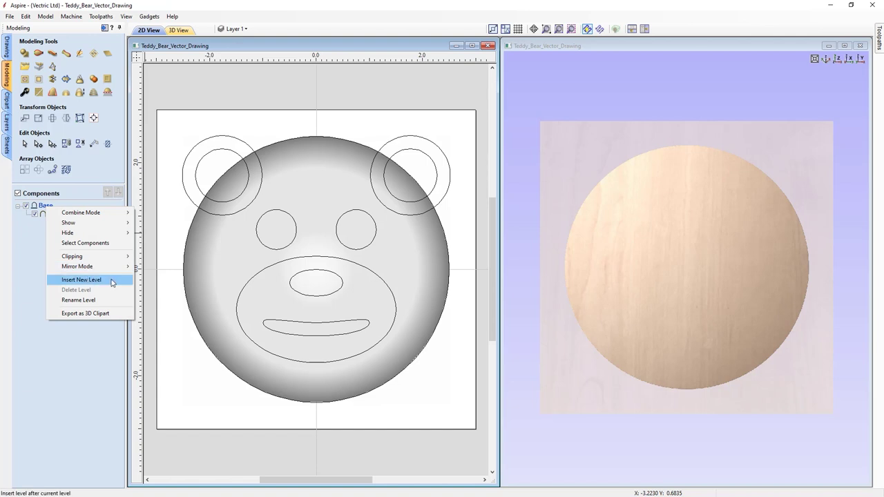
left_click(111, 280)
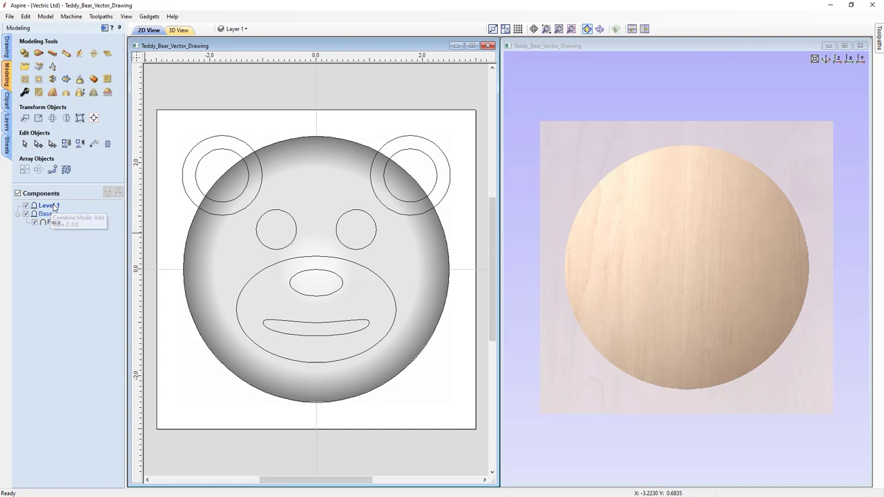
right_click(54, 206)
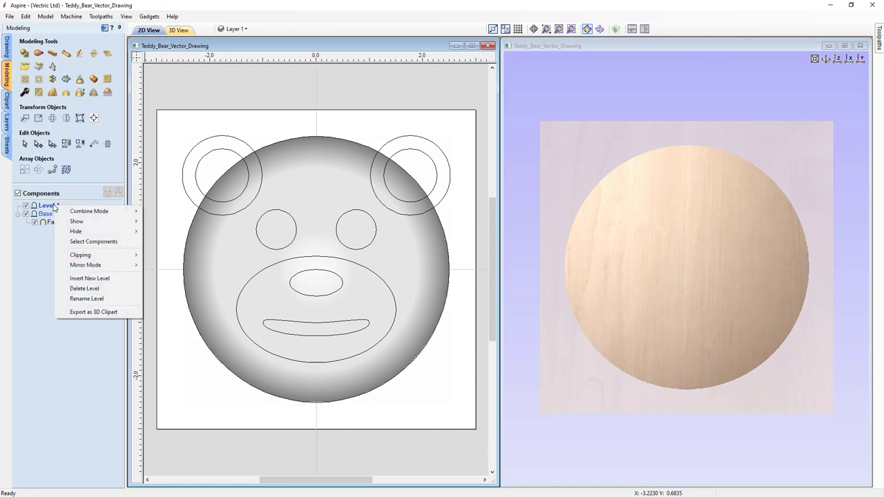
left_click(87, 299)
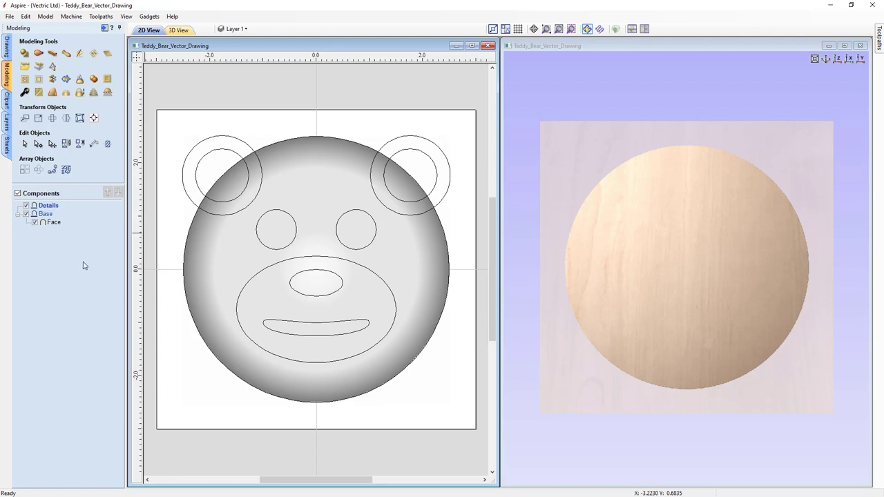
mouse_move(54, 210)
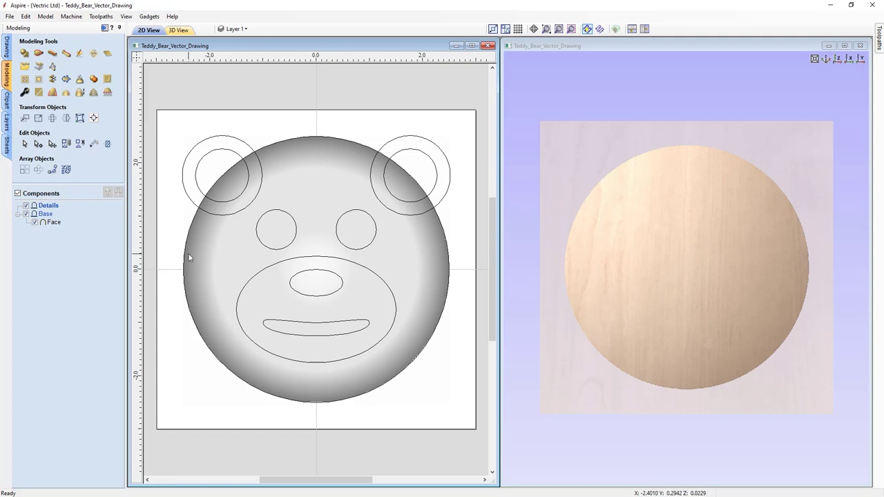
Step: Start a rounded Create Shape from the large snout ellipse and set its angle to 35 degrees
left_click(24, 54)
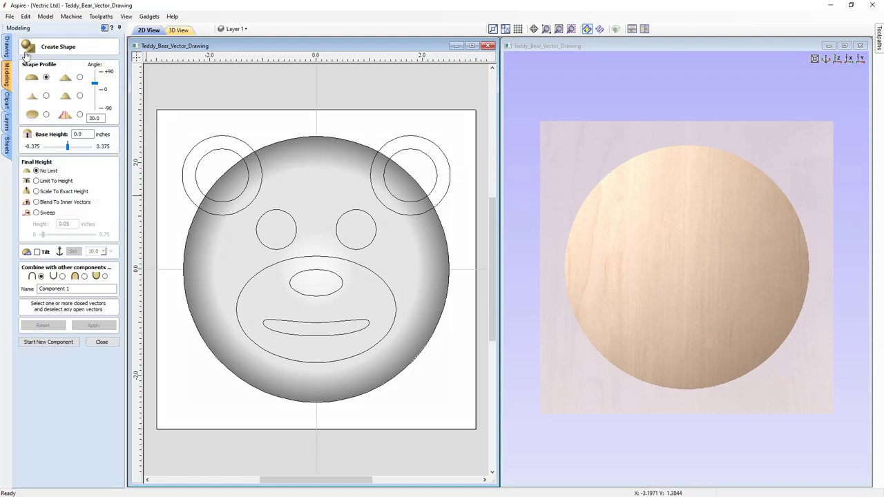
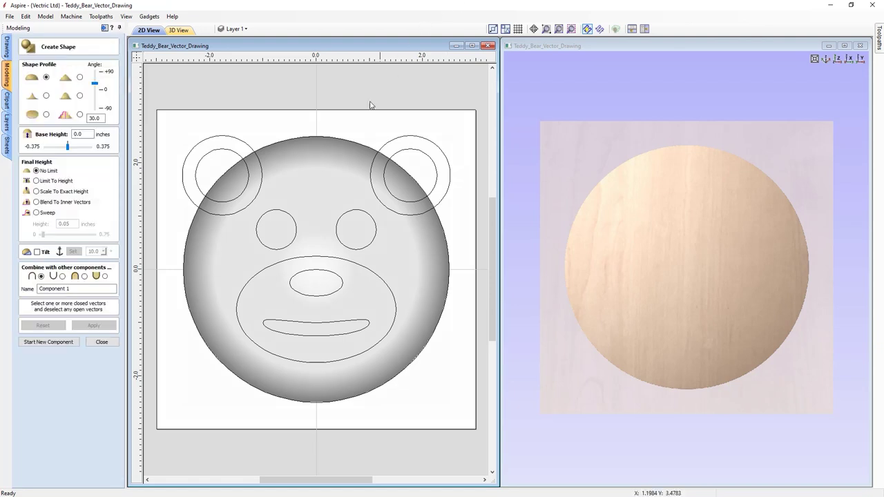
left_click(340, 261)
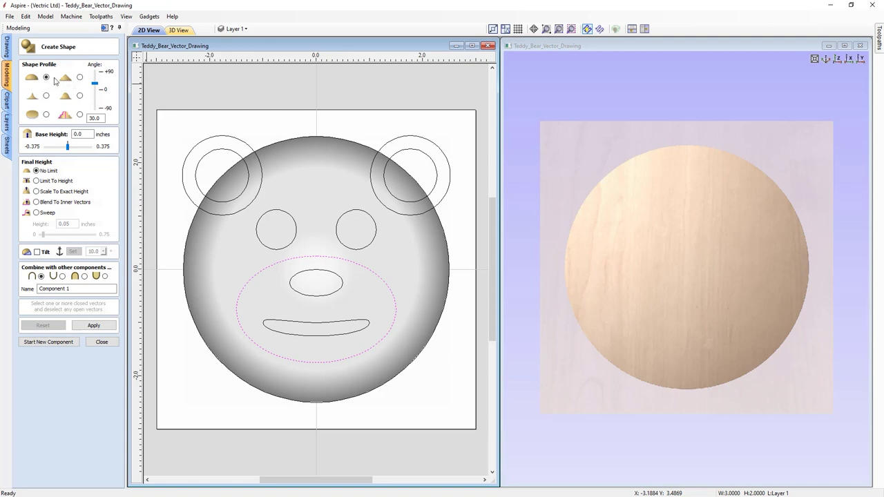
left_click(95, 119)
left_click_drag(94, 84, 95, 78)
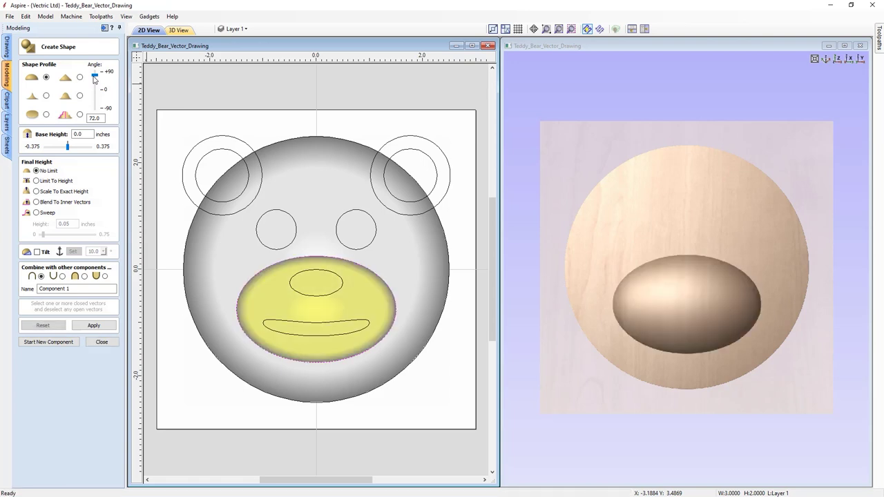
left_click_drag(95, 79, 95, 85)
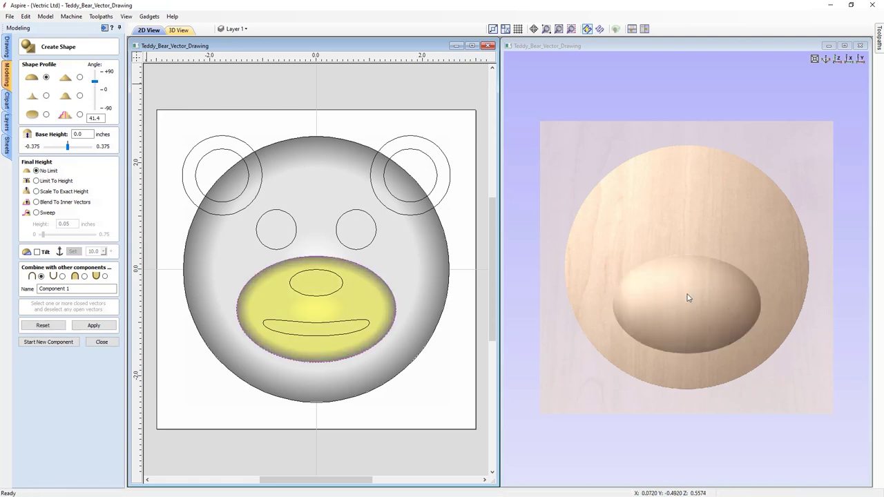
double_click(101, 118)
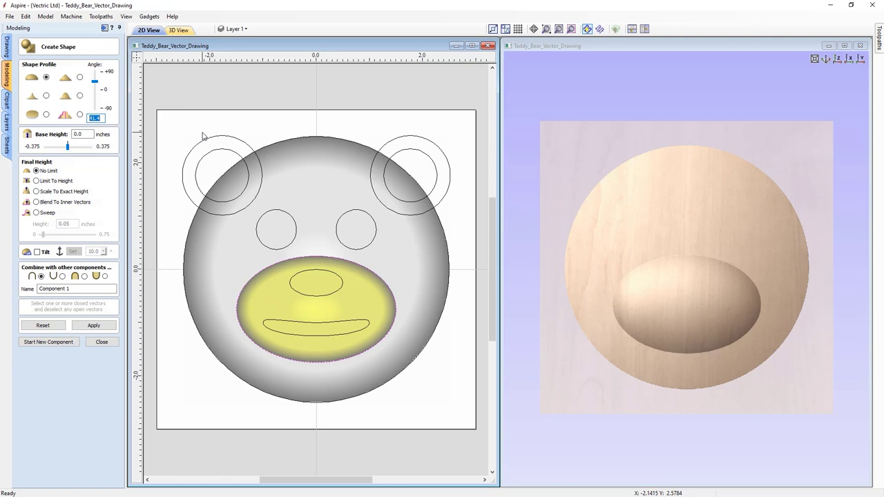
type("35")
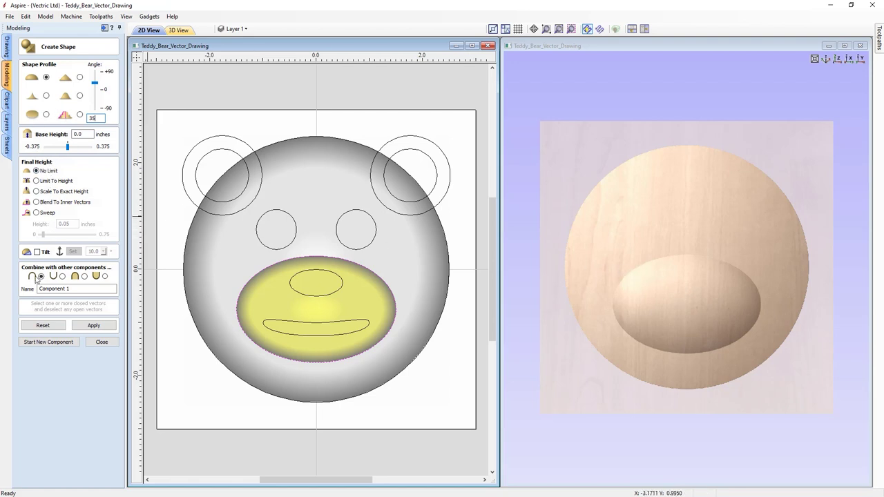
Step: Name the snout shape Snout and create it
left_click(85, 291)
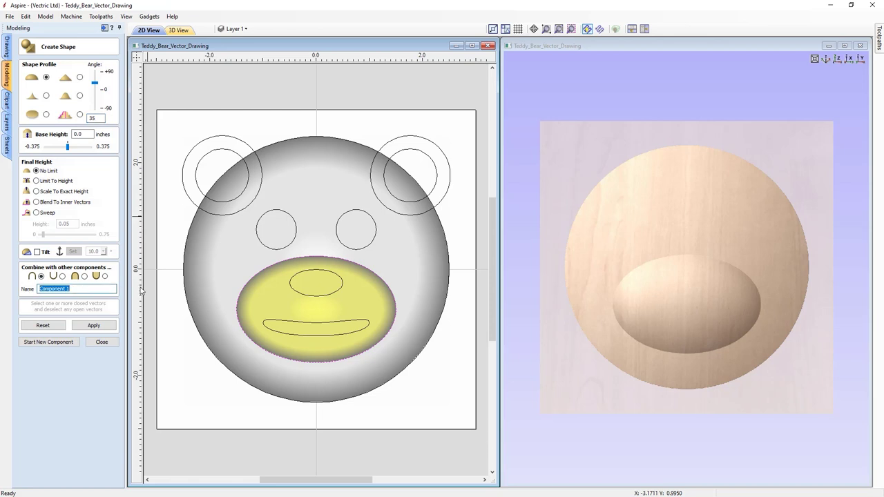
type("Snout")
left_click(92, 326)
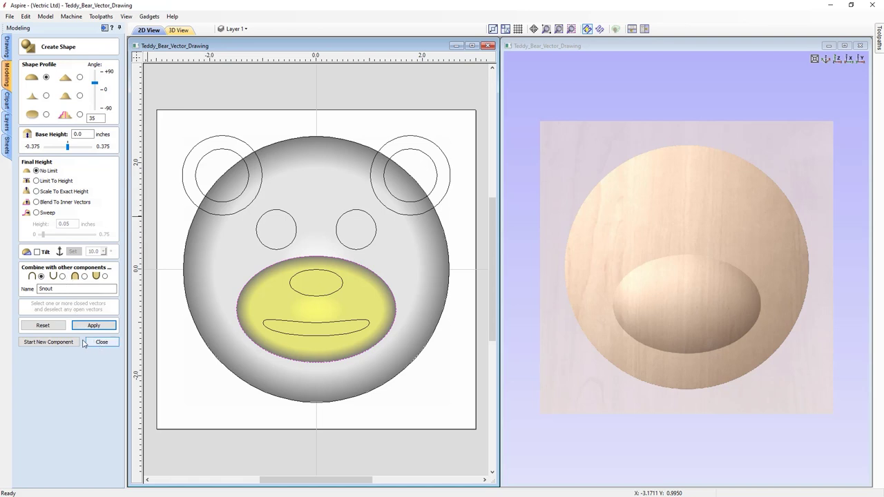
Step: Create a new rounded component named Nose from the small nose ellipse with a 60-degree angle
left_click(49, 343)
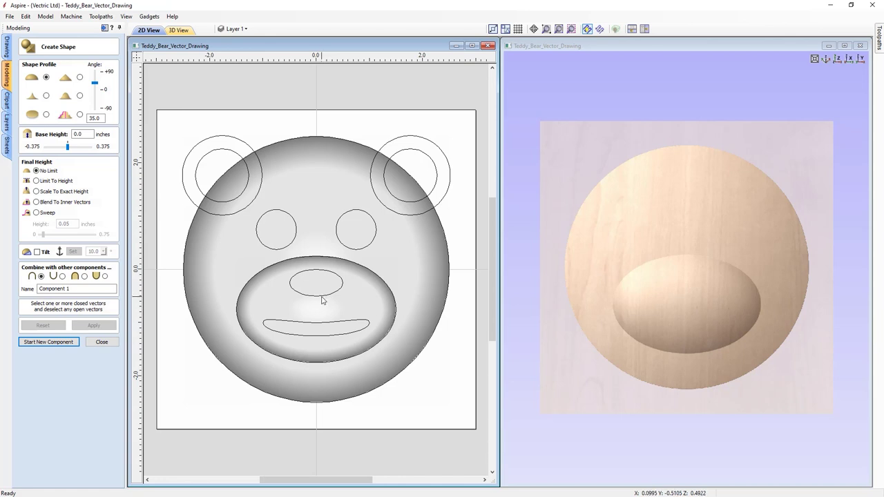
left_click(326, 296)
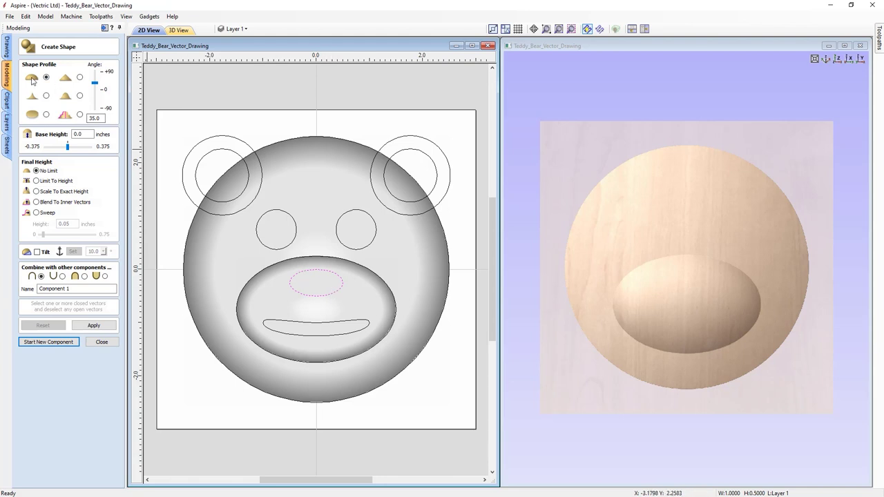
left_click(89, 118)
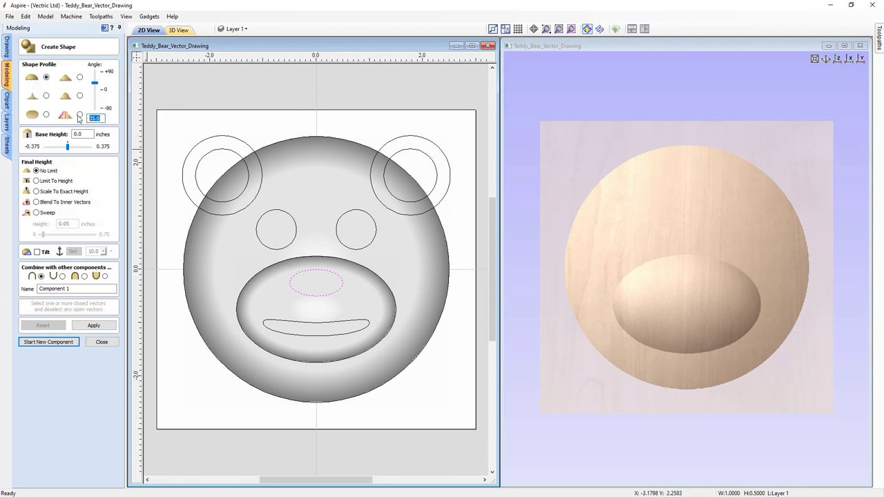
type("60")
left_click_drag(39, 289, 75, 290)
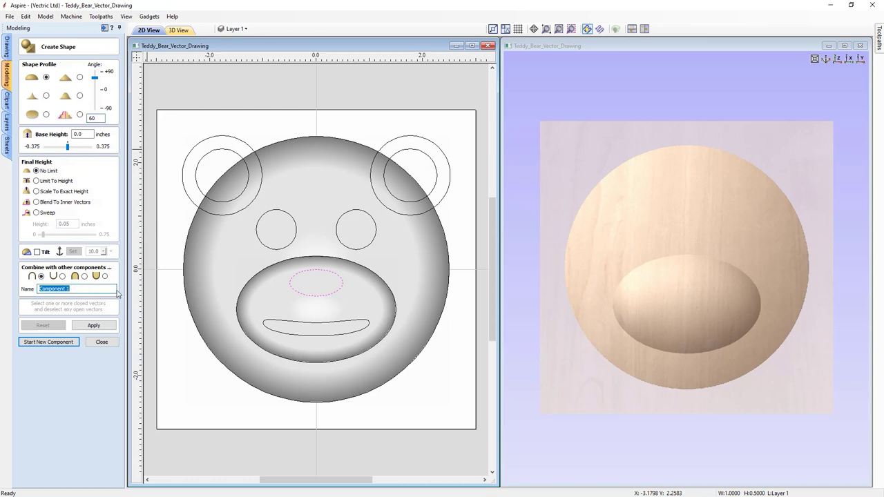
type("Nose")
left_click(94, 325)
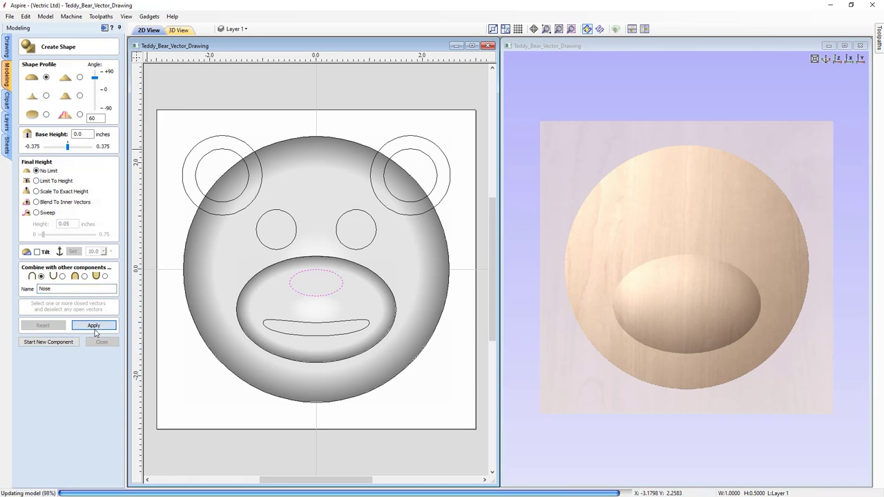
left_click(661, 310)
left_click_drag(661, 310, 684, 283)
left_click(838, 59)
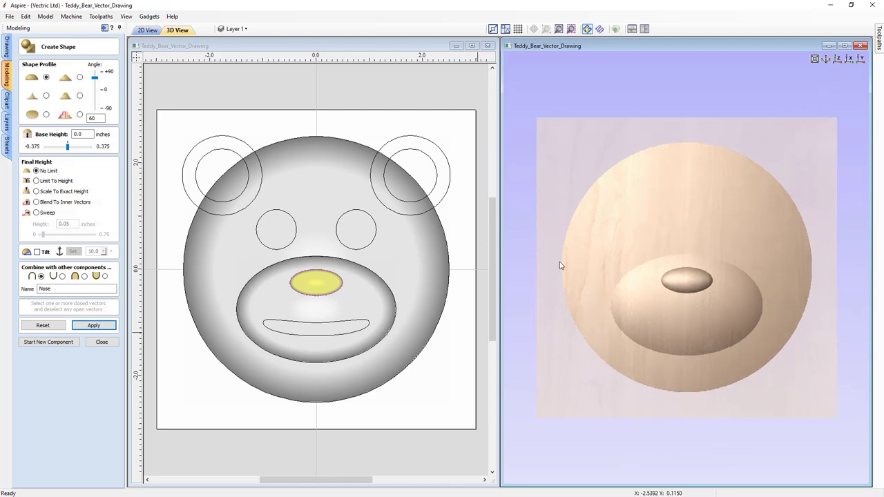
Step: Create a new rounded component named Eyes from both eye circles together with a 40-degree angle
left_click(60, 343)
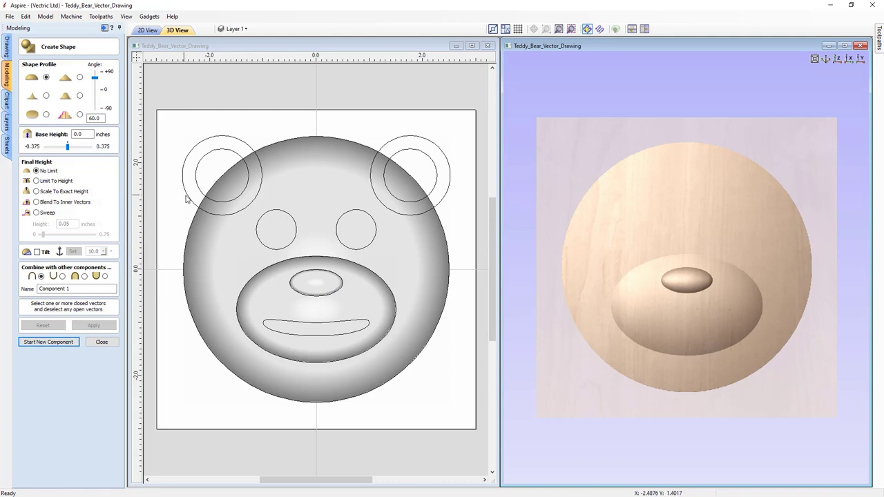
left_click(280, 210)
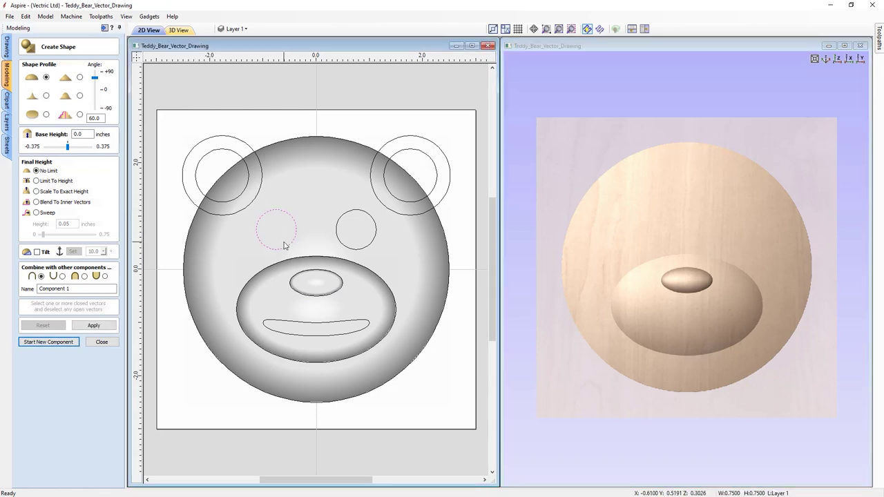
left_click(337, 226, "shift")
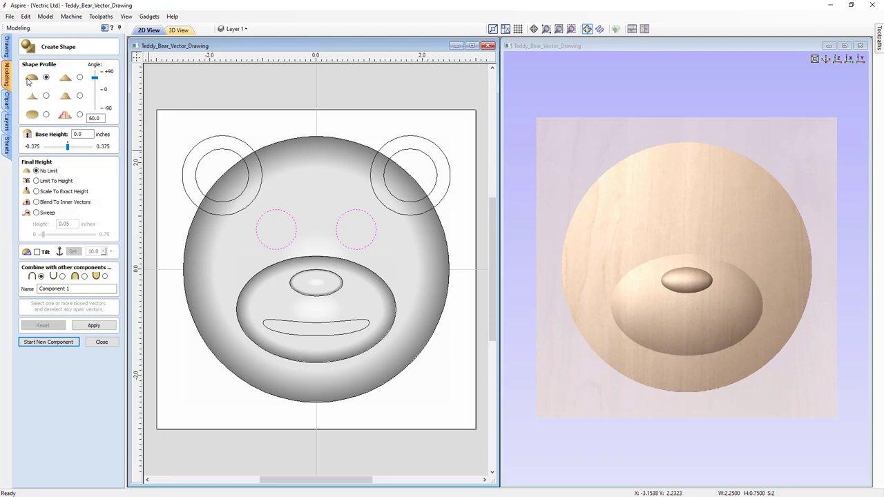
double_click(93, 118)
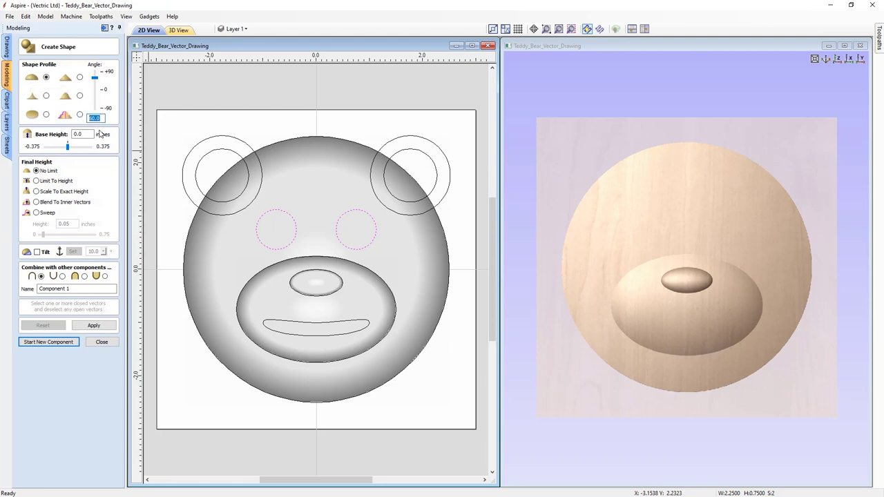
type("40")
left_click_drag(69, 290, 14, 295)
type("Eyes")
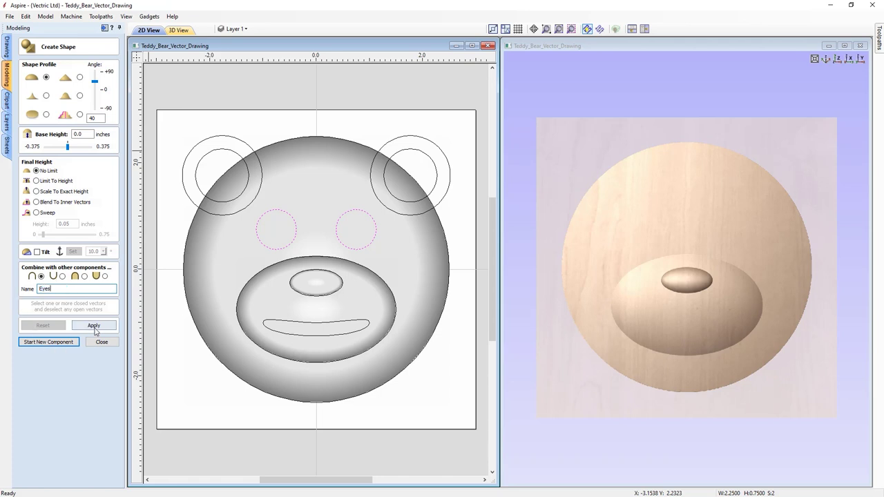
left_click(94, 325)
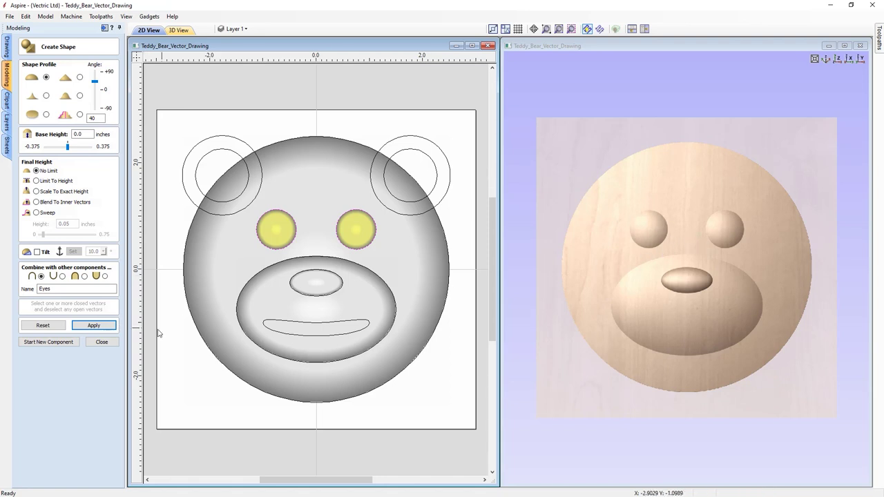
Step: Create a new rounded component named Mouth from the mouth outline with a 50-degree angle
left_click(49, 342)
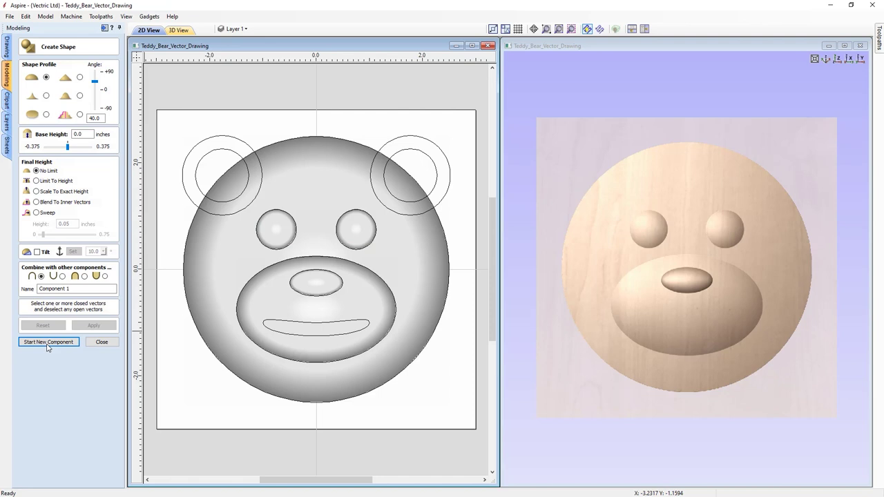
left_click(301, 322)
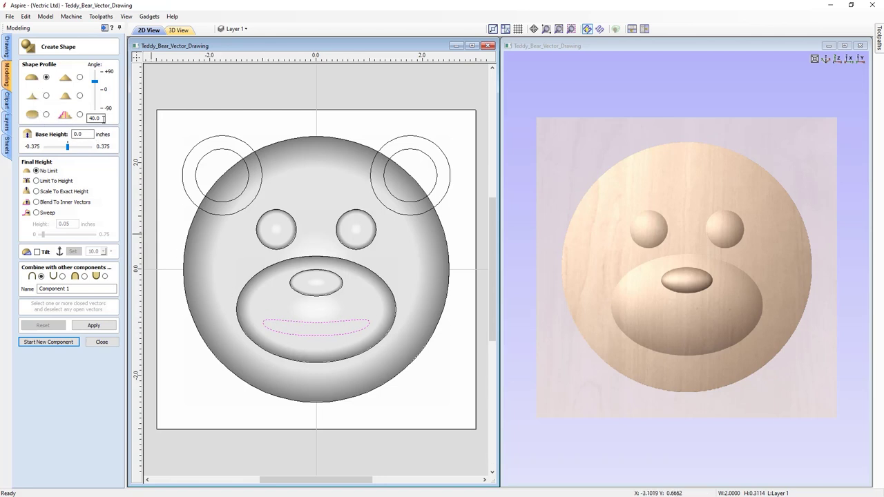
left_click_drag(103, 118, 87, 120)
type("50")
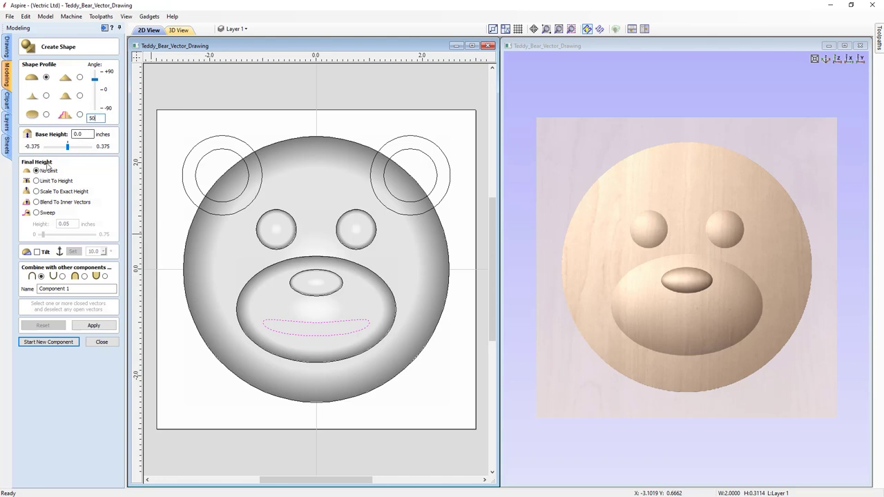
double_click(57, 289)
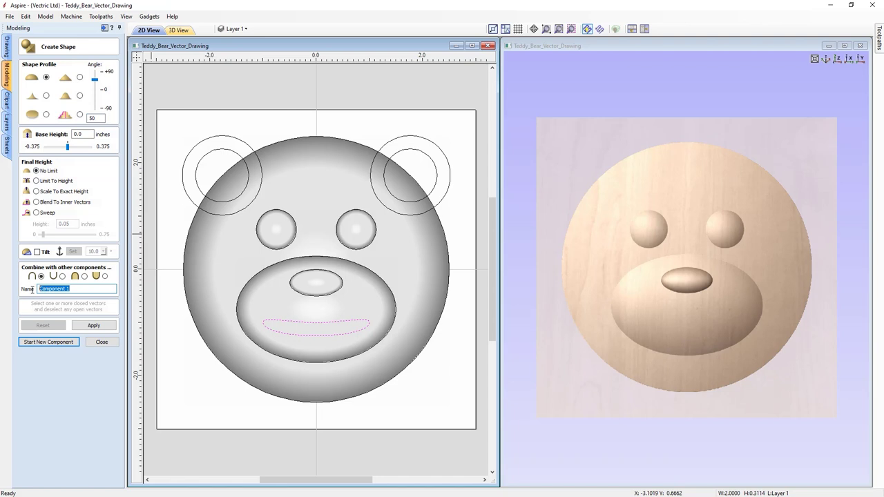
type("Mouth")
left_click(94, 325)
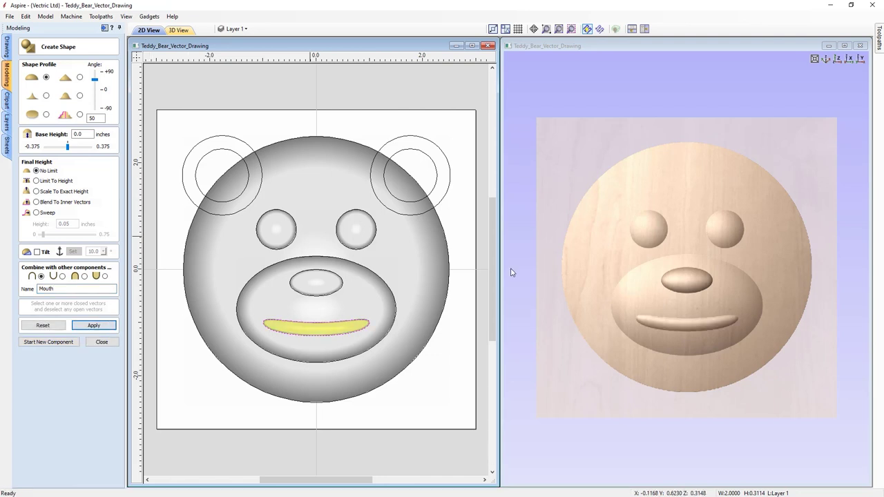
Step: Change the Mouth component's combine mode to subtract from the other components and finish Create Shape
left_click_drag(593, 314, 742, 303)
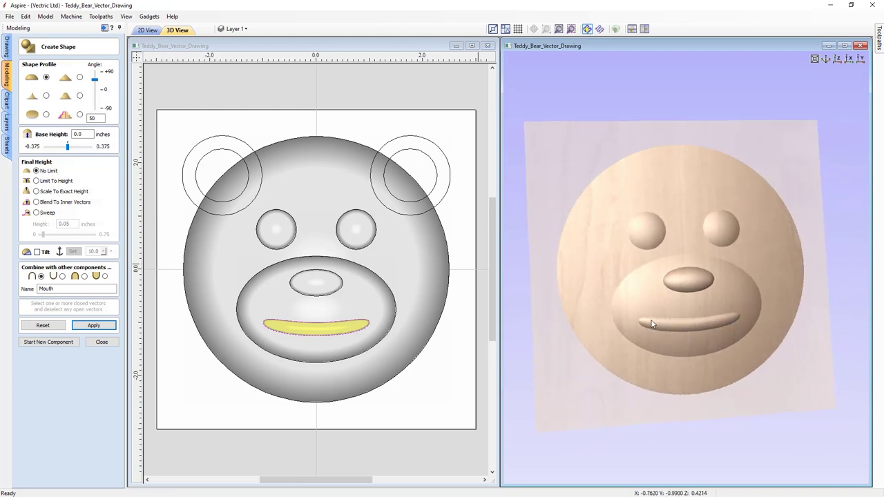
left_click_drag(657, 338, 619, 347)
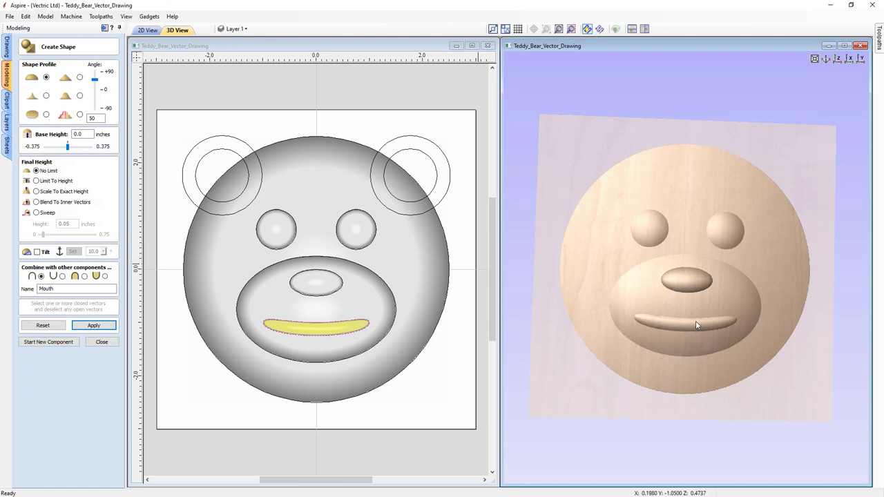
left_click(838, 60)
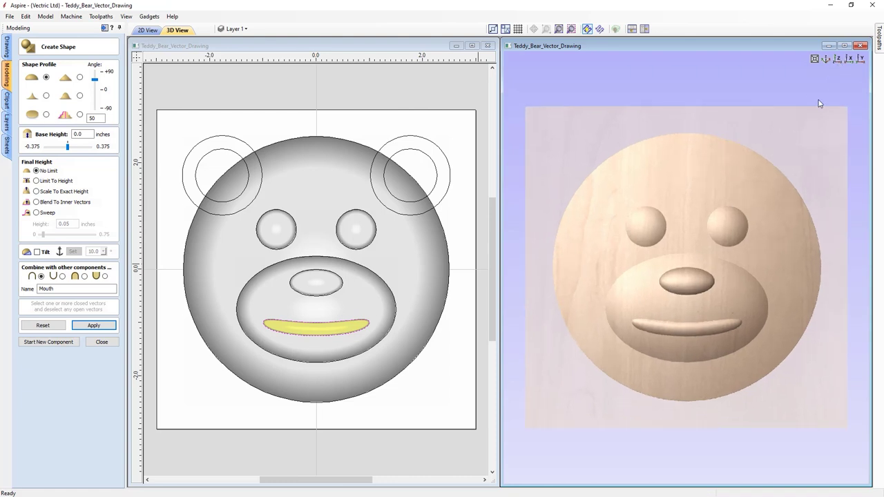
left_click(63, 276)
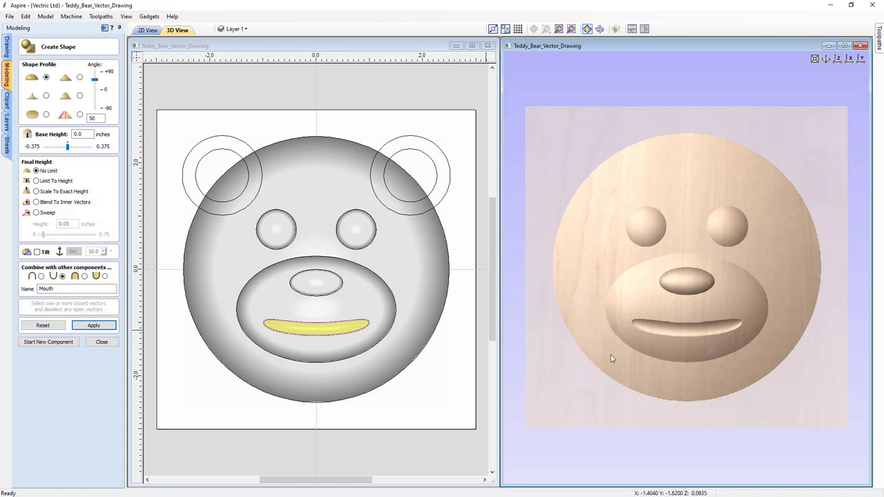
left_click(102, 343)
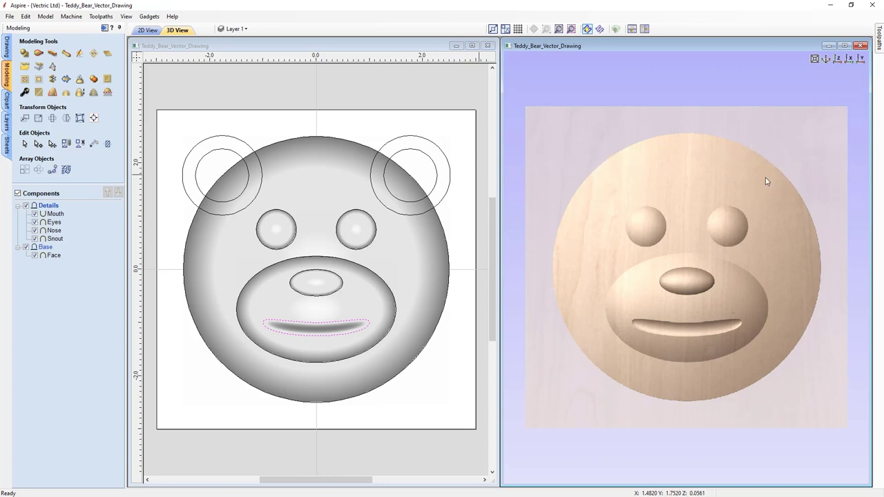
Step: Insert a new level above Details in the component tree and rename it Ears
mouse_move(44, 213)
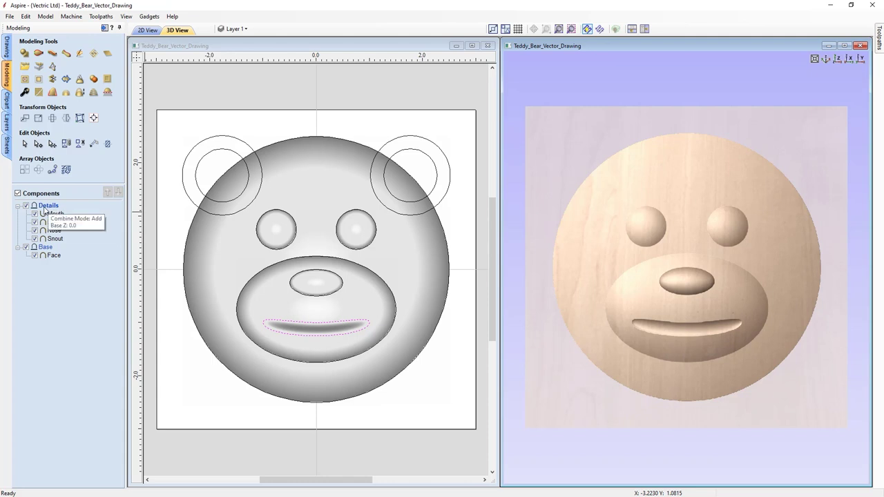
right_click(47, 210)
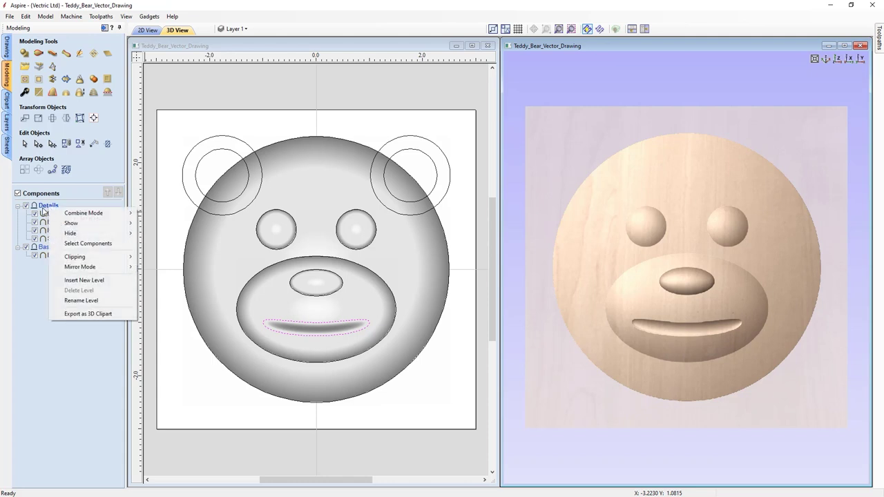
left_click(107, 281)
right_click(47, 208)
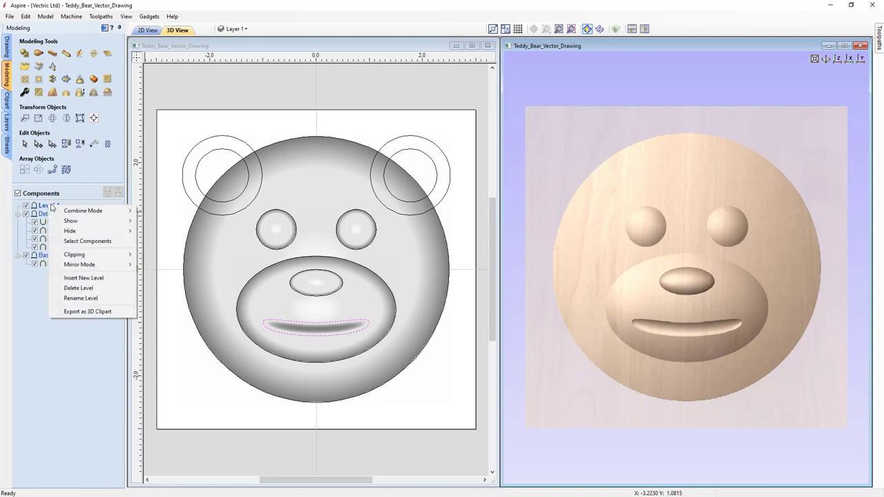
left_click(88, 299)
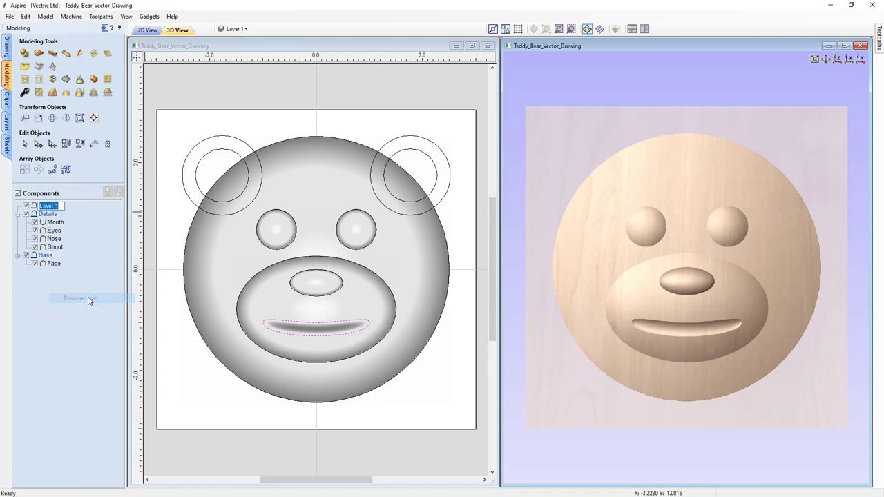
type("Ea")
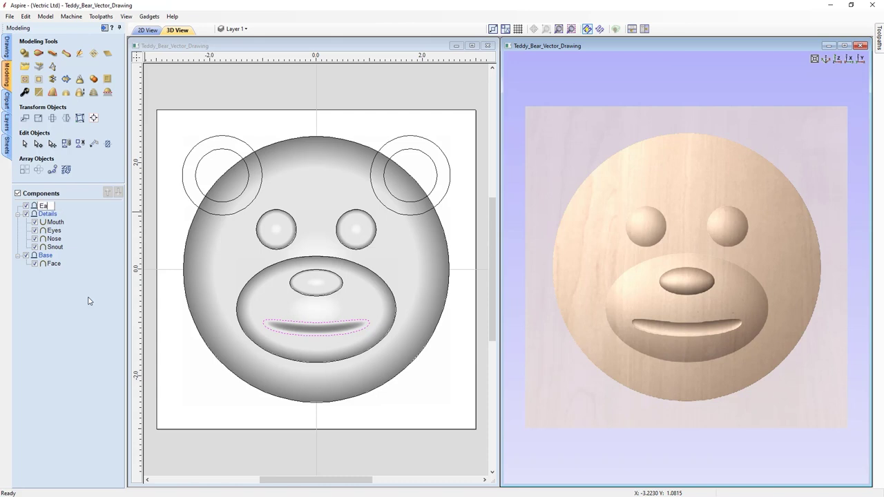
key("Return")
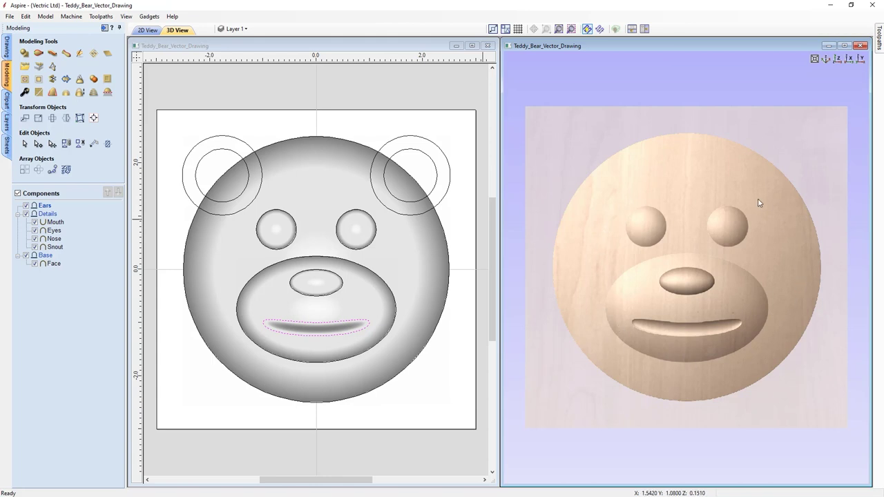
Step: Set the Ears level's combine mode to Merge
right_click(42, 206)
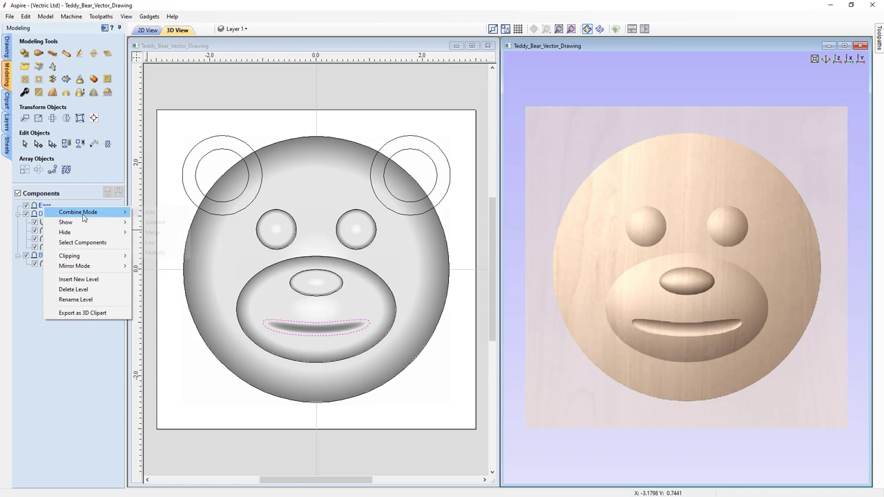
mouse_move(87, 216)
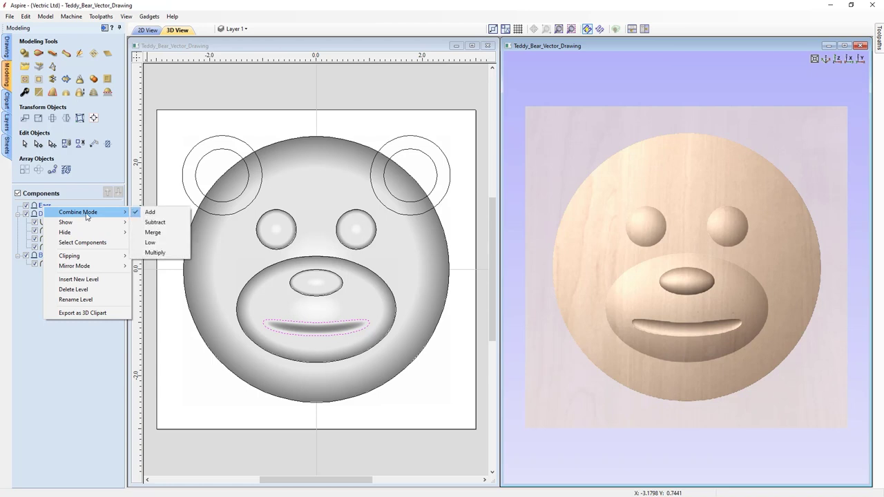
left_click(160, 235)
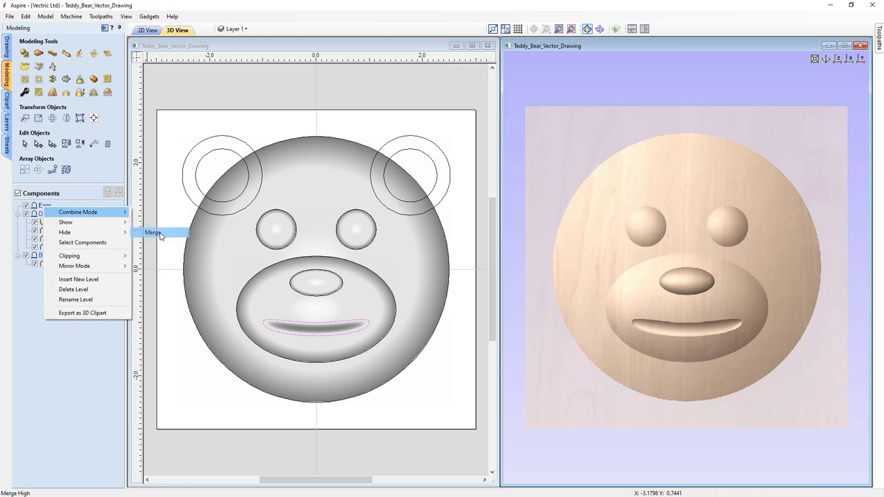
mouse_move(47, 212)
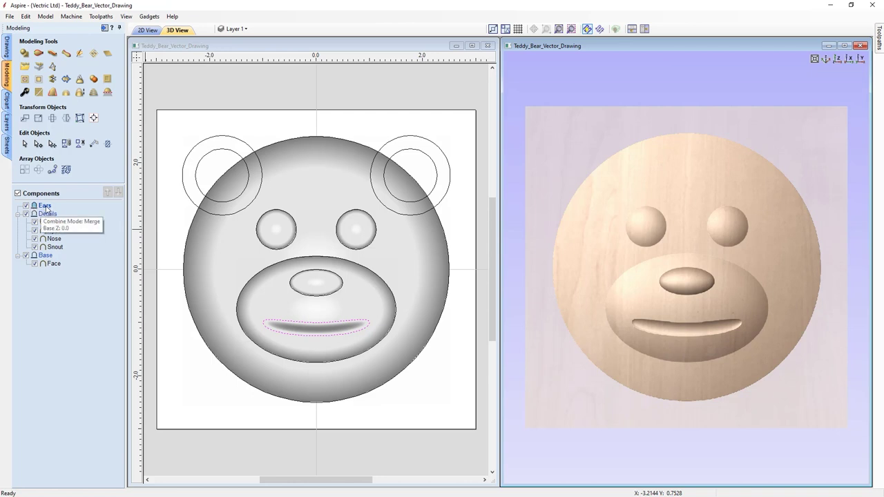
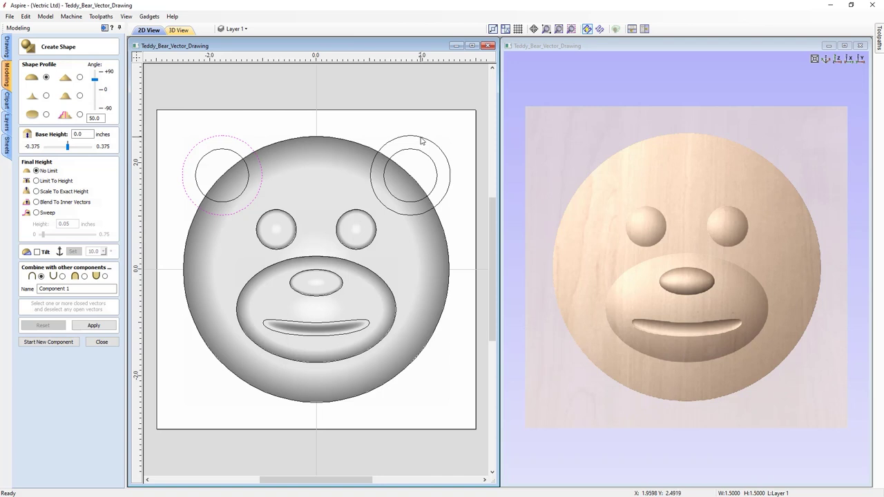
Step: Create a rounded component named Ear Outer from both outer ear circles with a 40-degree angle
left_click(421, 141, "shift")
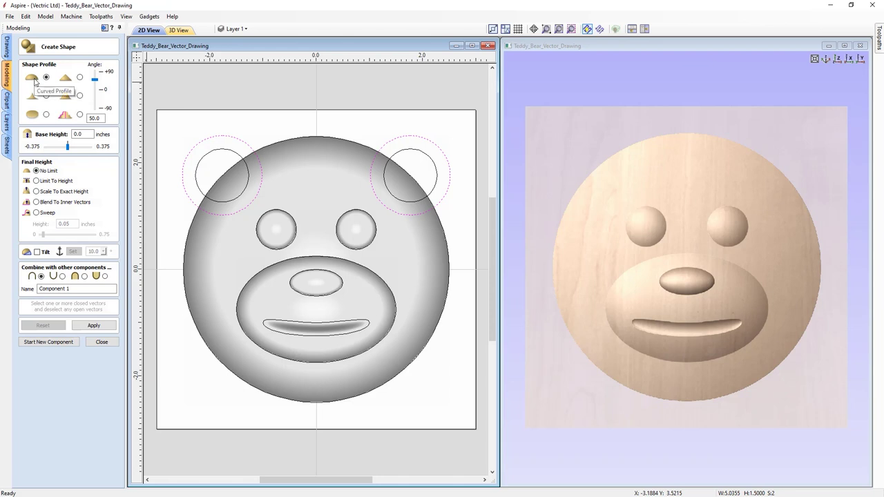
double_click(103, 118)
type("40")
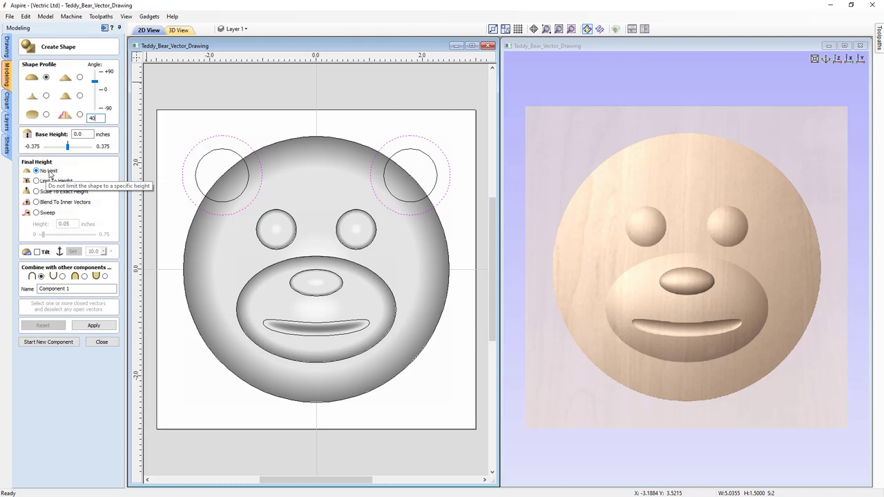
left_click_drag(69, 288, 25, 285)
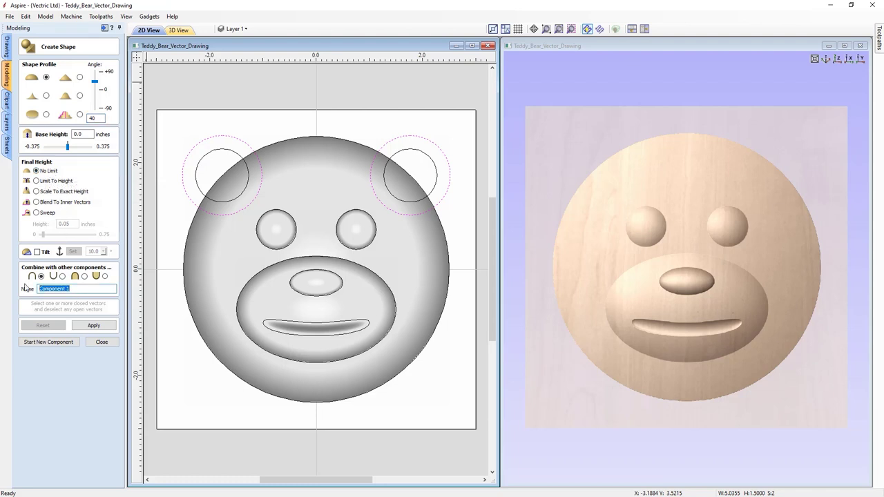
type("Ear Outer")
left_click(94, 326)
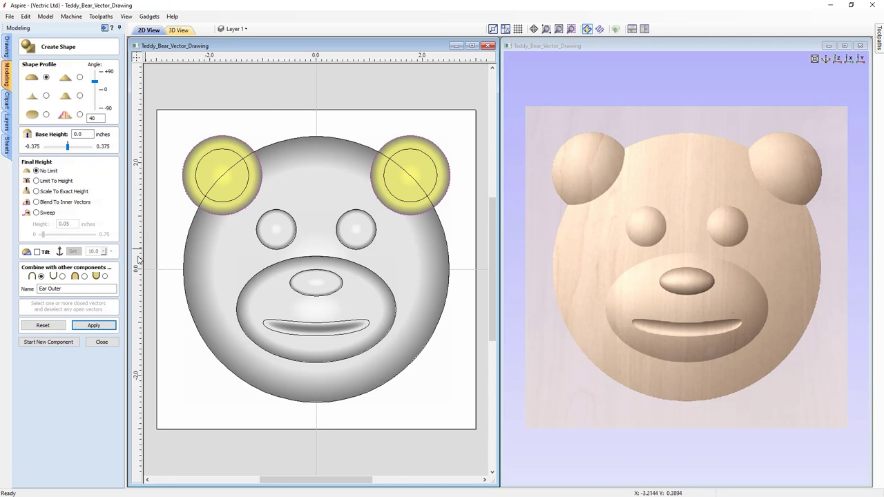
Step: Create a new rounded, subtracting component named Inner Ear from both inner ear circles with a 35-degree angle, and finish Create Shape
left_click(49, 342)
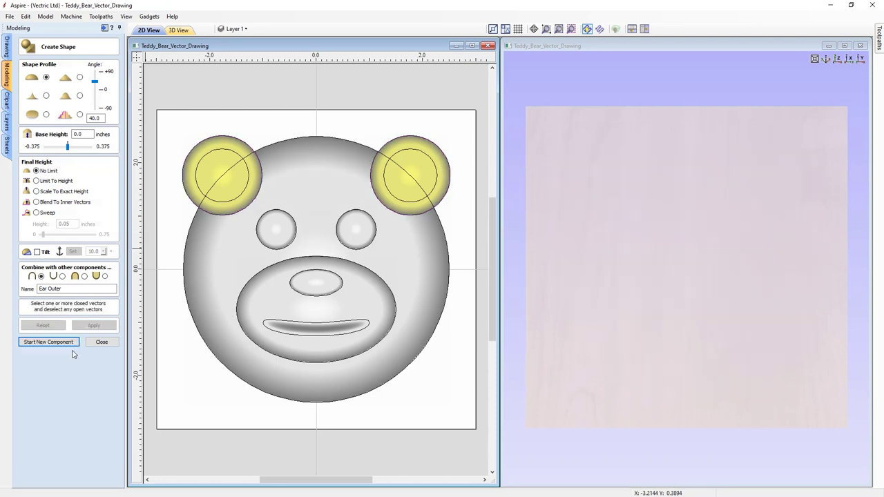
left_click(226, 150)
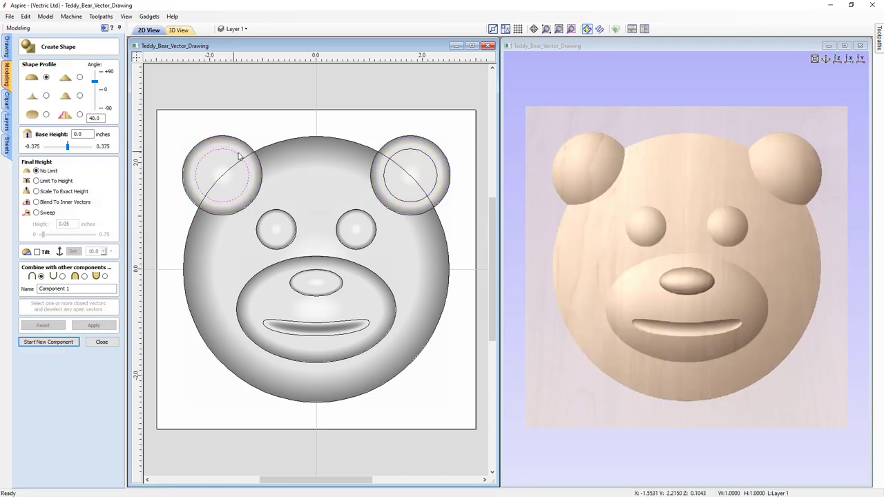
left_click(433, 162, "shift")
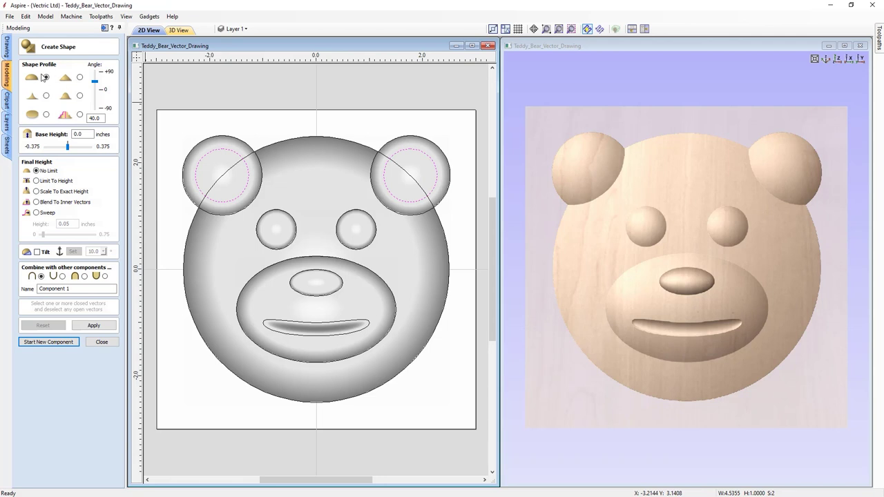
double_click(94, 118)
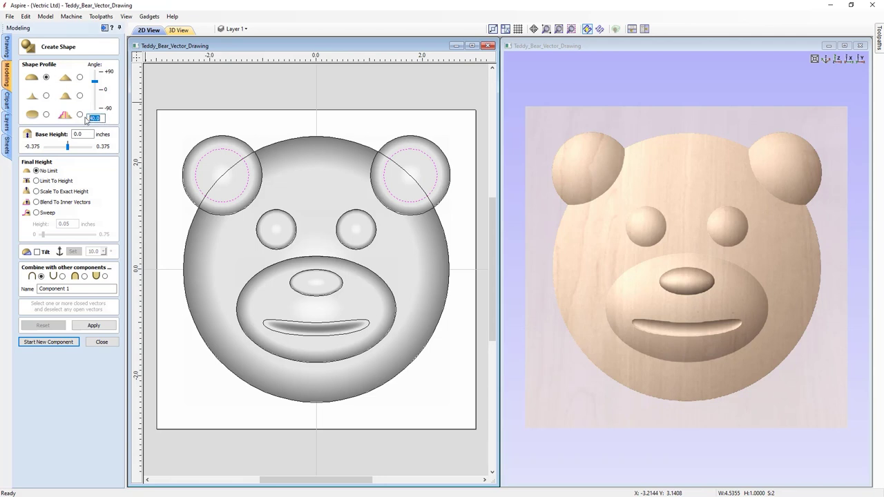
type("35")
left_click(62, 276)
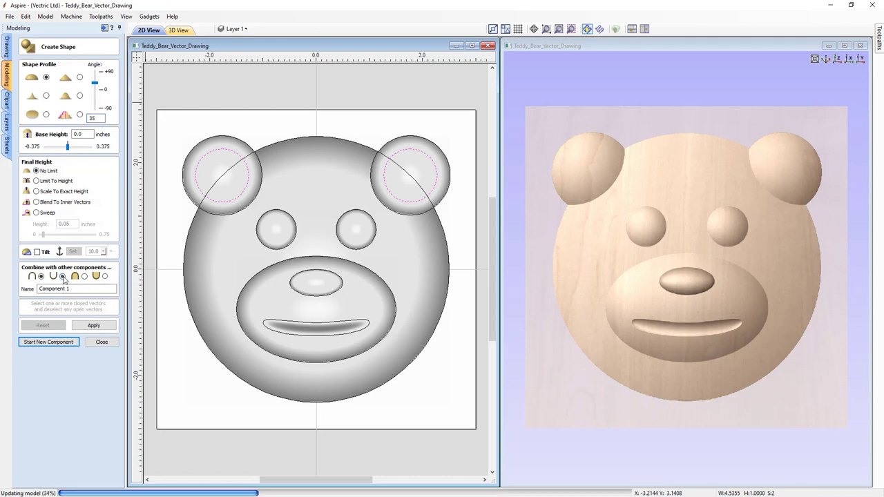
left_click_drag(72, 289, 12, 292)
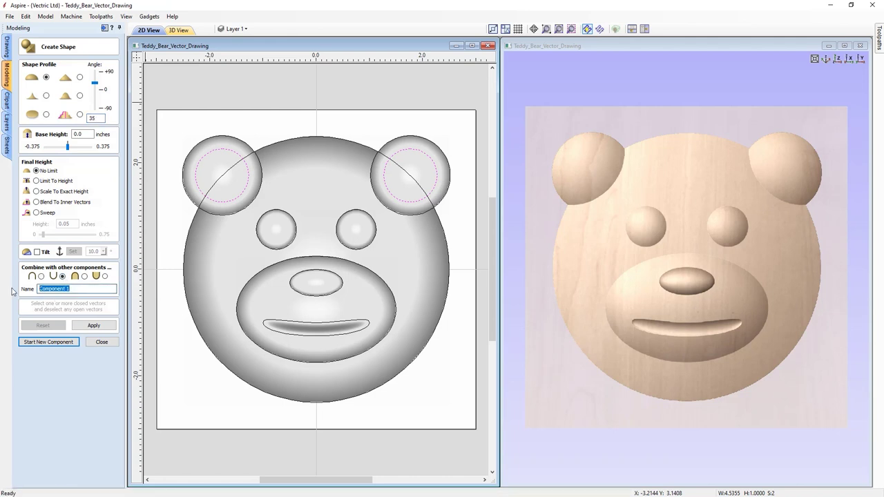
type("1")
left_click(95, 326)
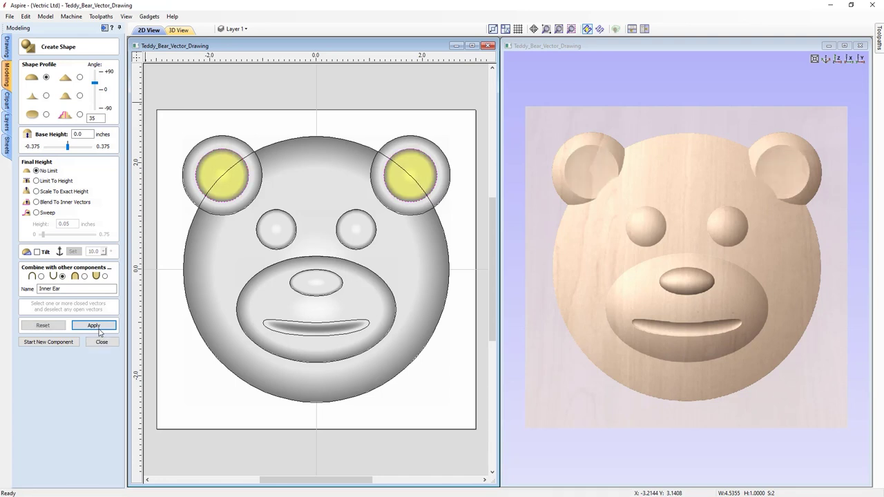
left_click_drag(722, 284, 828, 117)
left_click(839, 61)
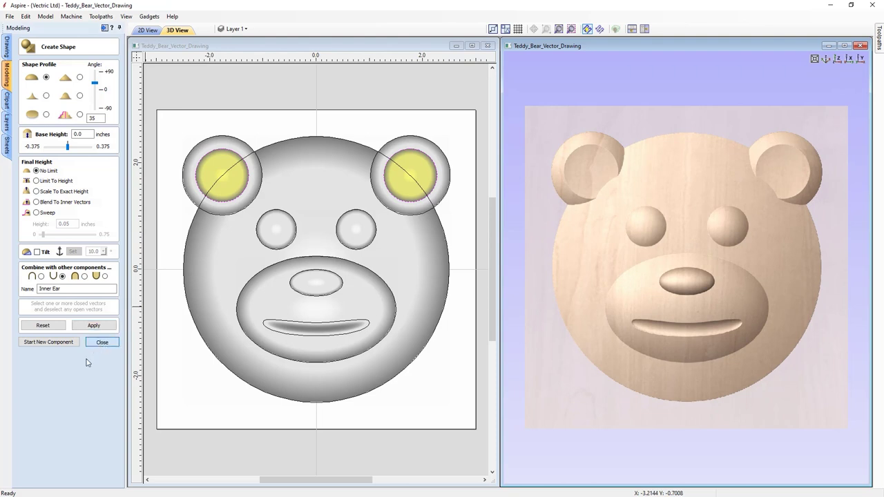
left_click(101, 343)
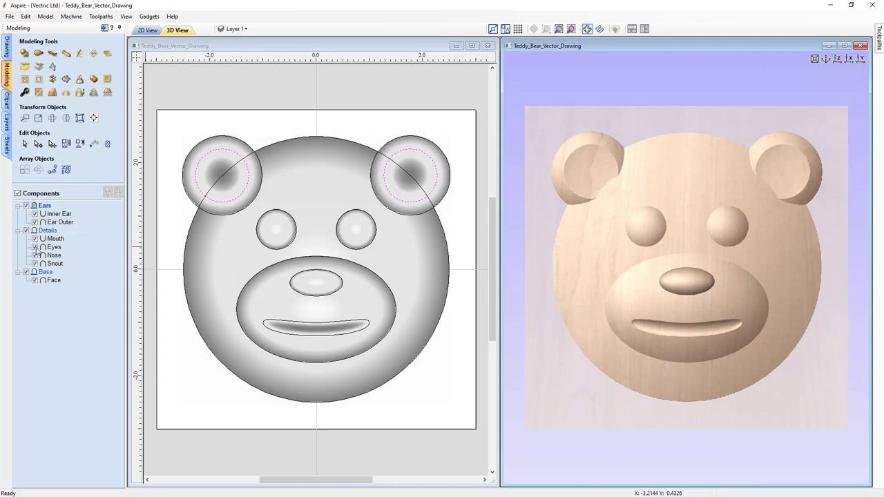
Step: Hide all components and turn only the Base level with its Face component back on
left_click(18, 194)
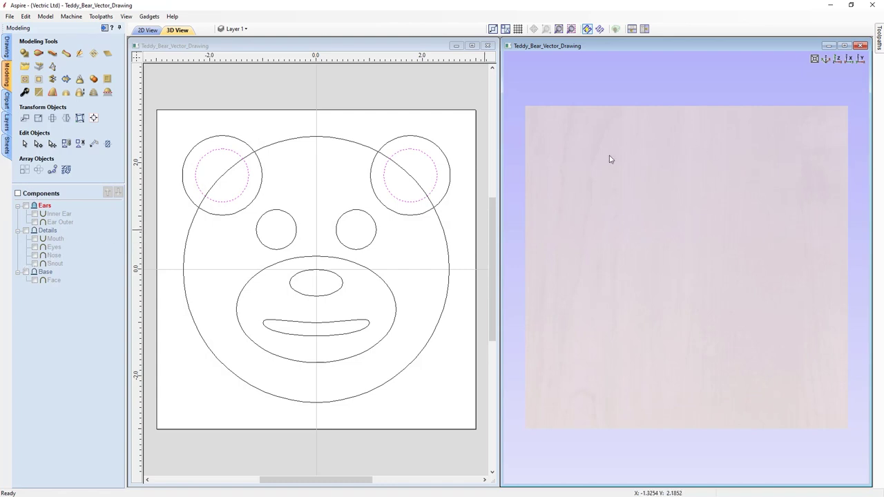
left_click_drag(721, 308, 719, 249)
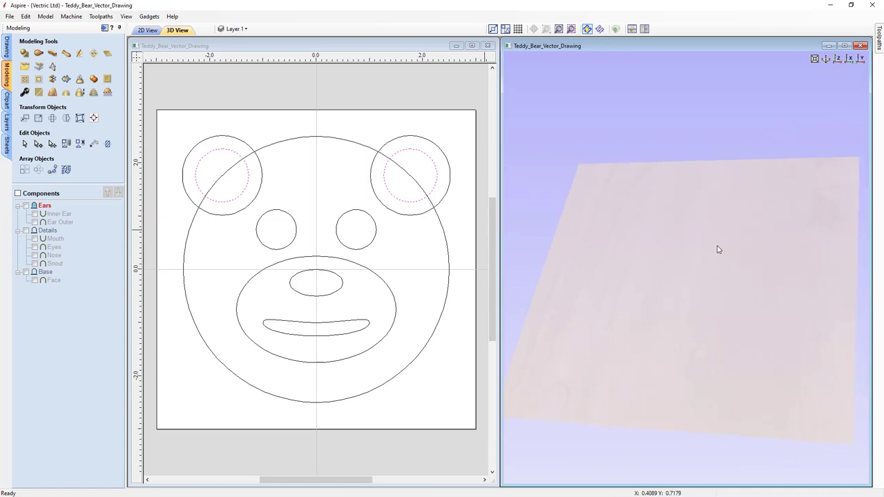
left_click(838, 60)
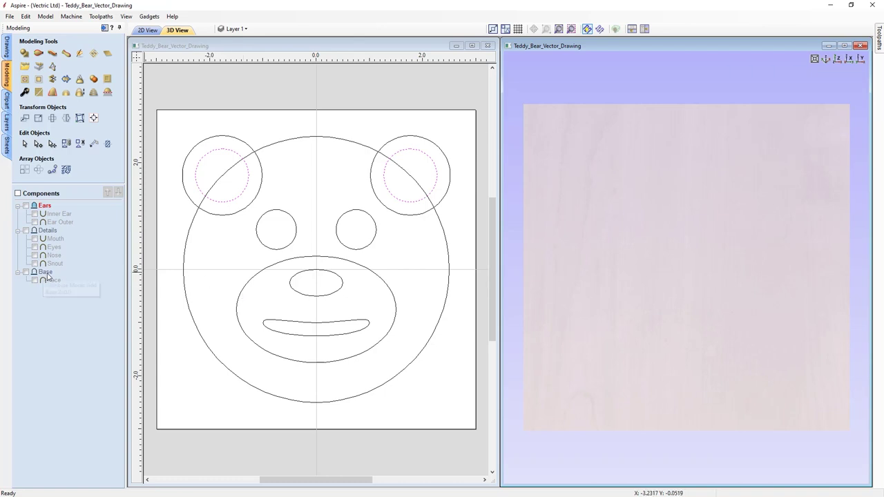
mouse_move(46, 279)
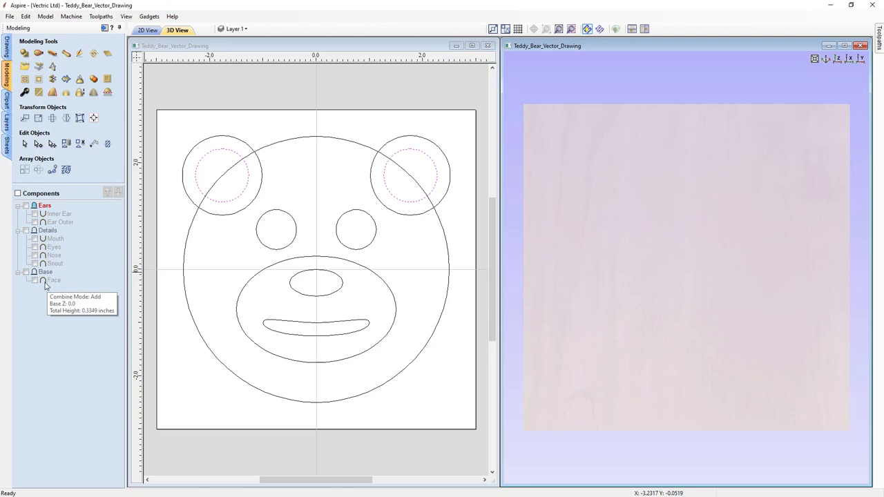
left_click(26, 273)
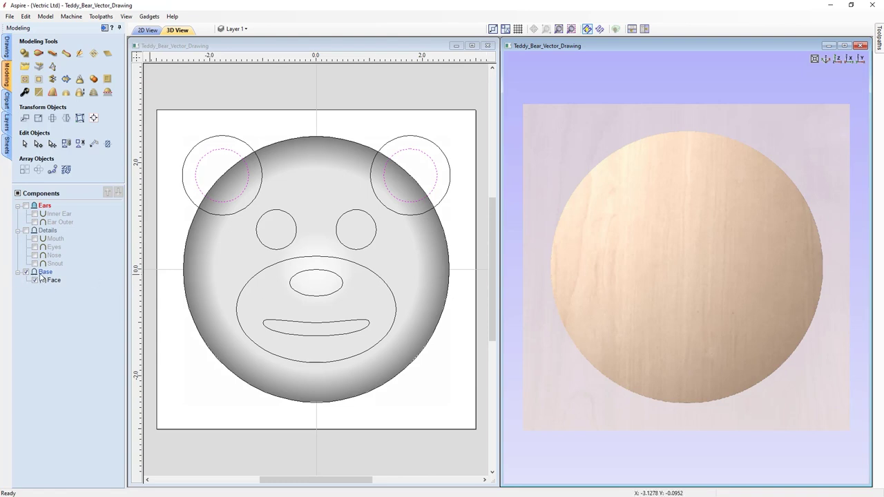
mouse_move(43, 277)
left_click_drag(752, 403, 822, 380)
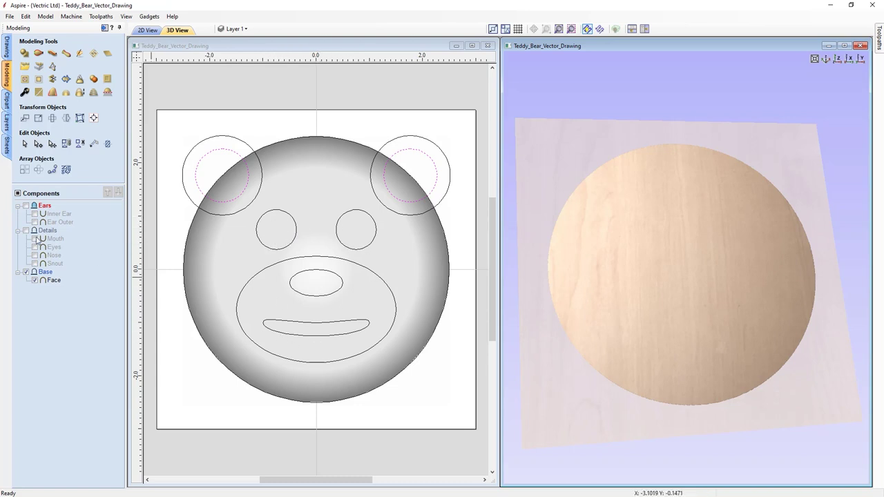
Step: Show the Details level with only its Snout component visible, hiding Mouth, Eyes and Nose
mouse_move(43, 235)
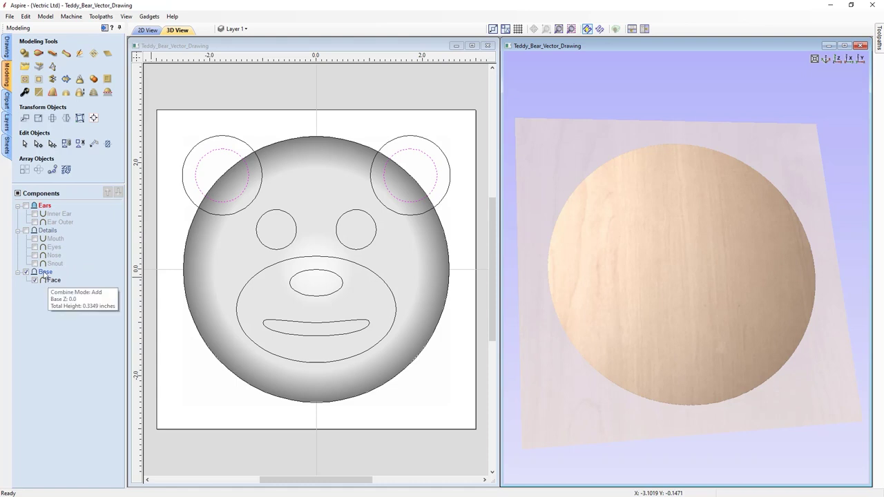
left_click(26, 230)
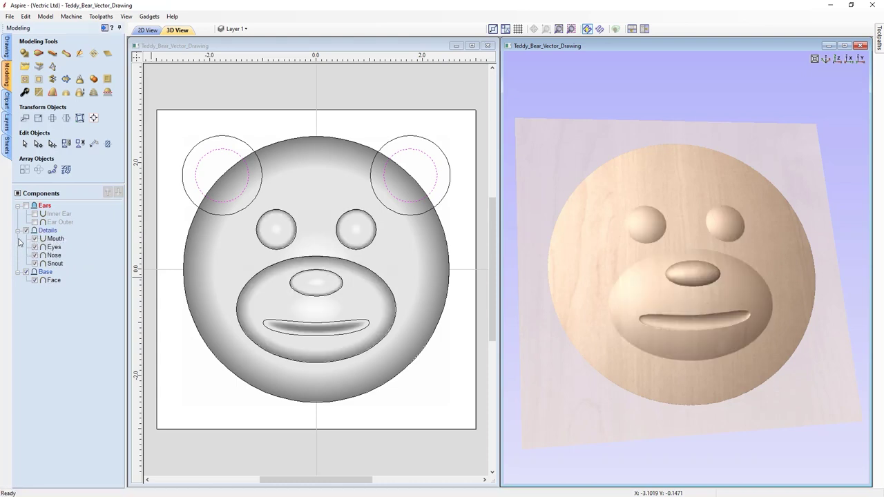
left_click(34, 238)
left_click(35, 247)
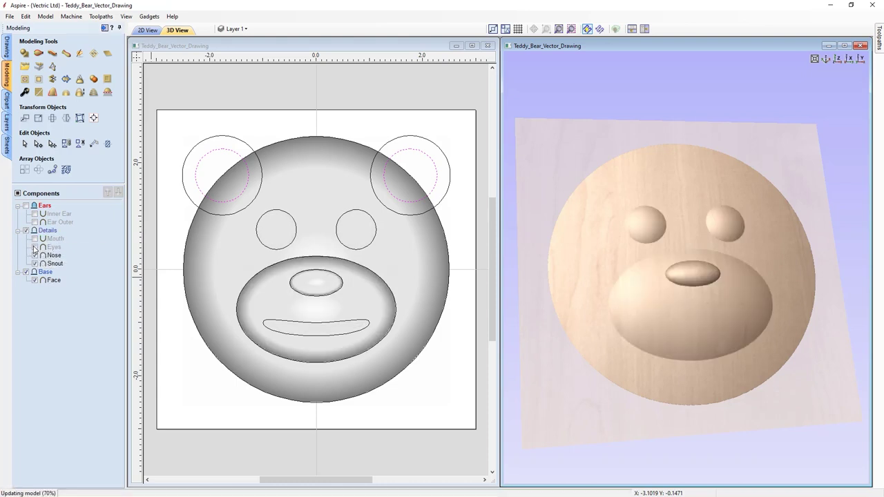
left_click(34, 254)
left_click(34, 264)
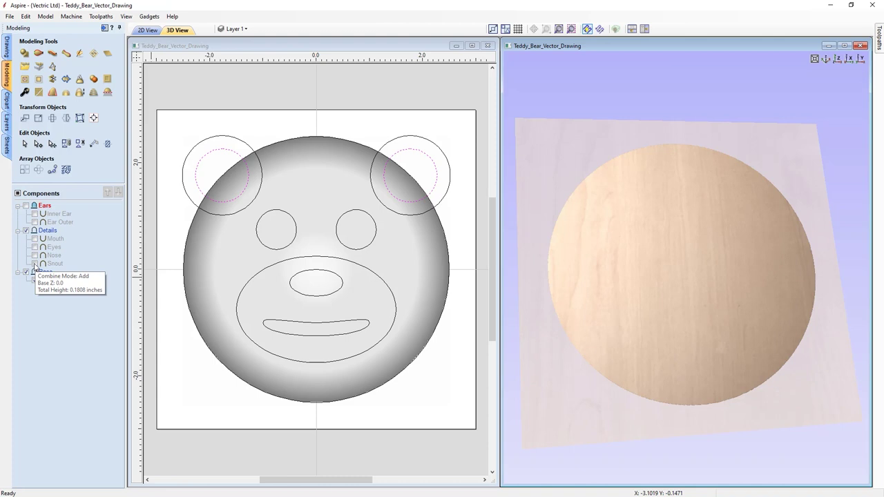
left_click(35, 264)
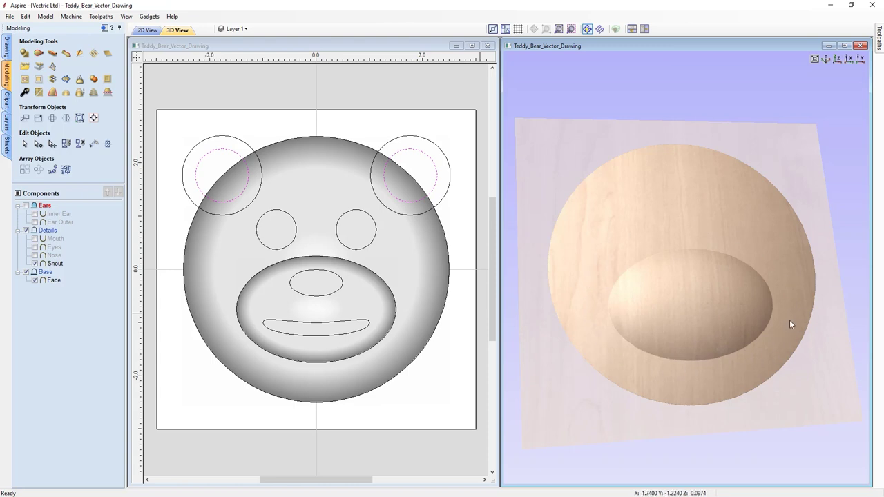
Step: Turn the Nose, Eyes and Mouth components back on in the Details level and inspect the relief from the side and above
left_click(34, 255)
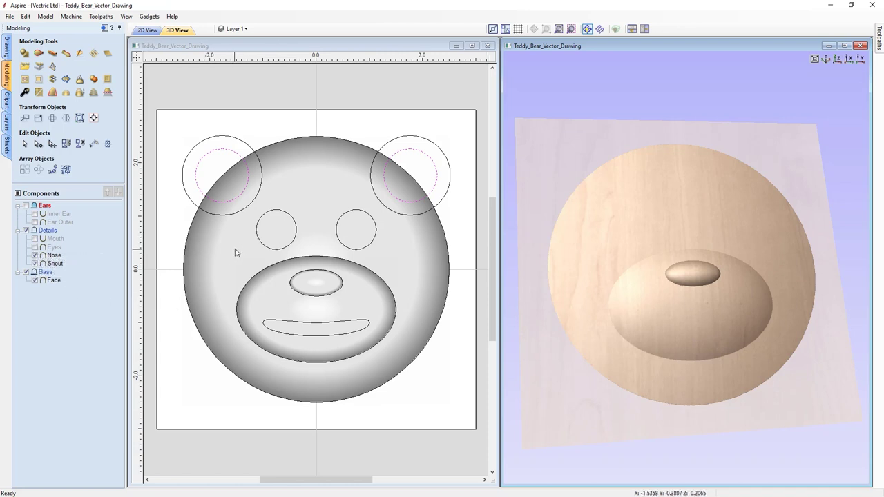
left_click(36, 248)
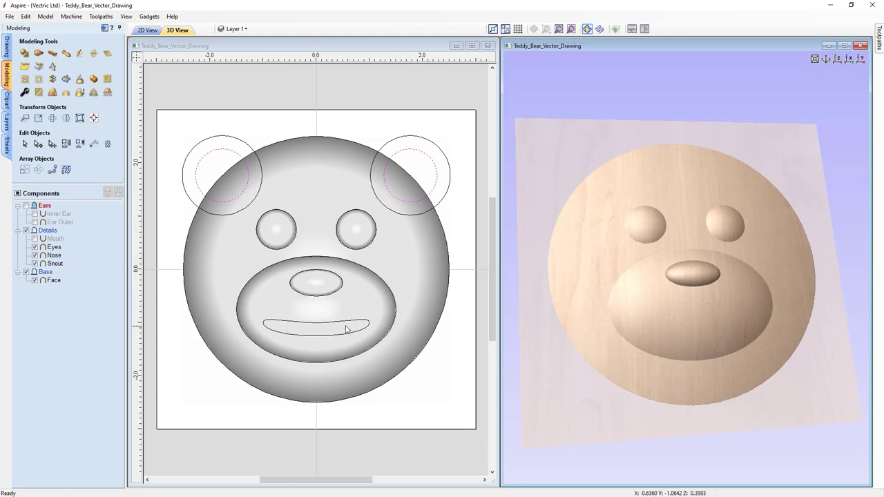
left_click(35, 238)
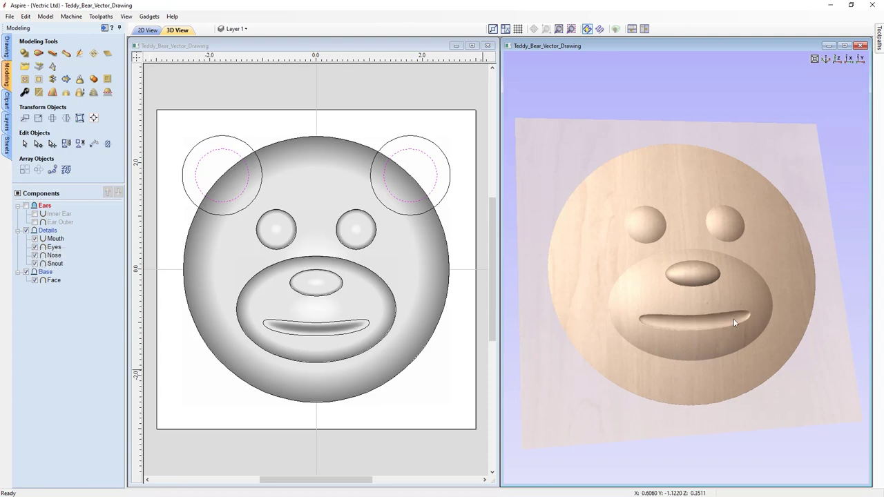
left_click_drag(765, 342, 596, 167)
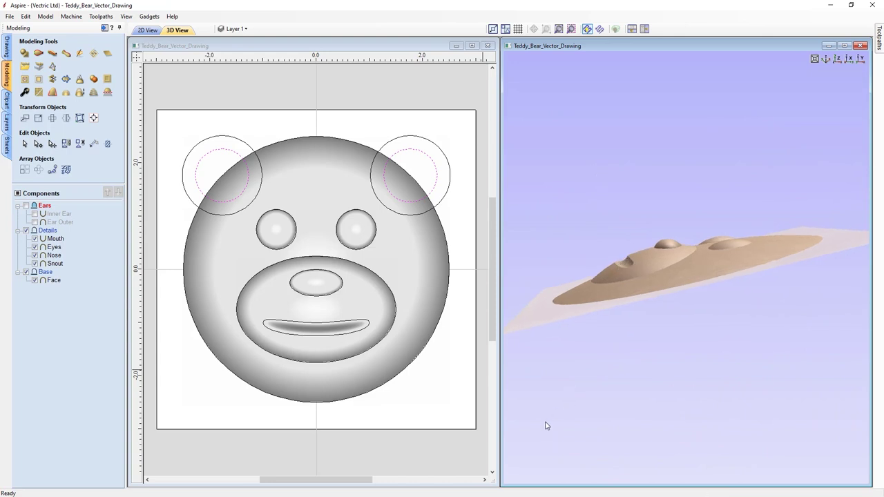
left_click(838, 60)
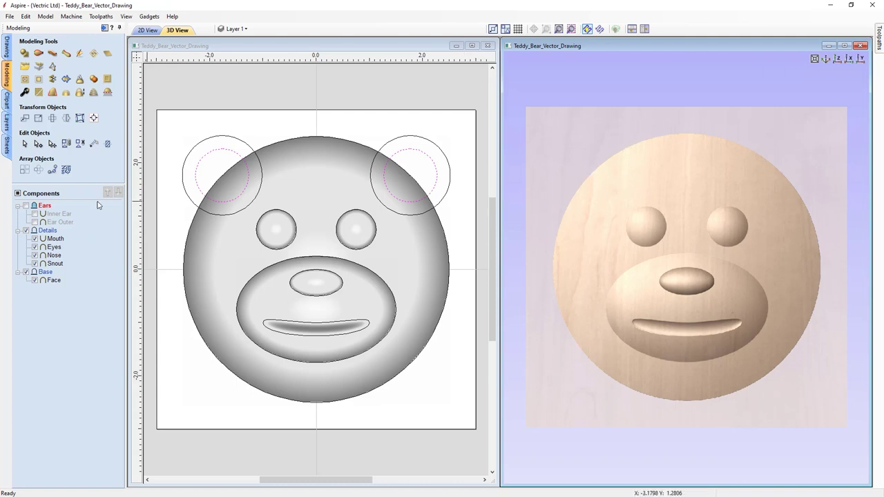
Step: Show the Ears level with both components, turning Inner Ear off and on again to compare its subtracting effect
left_click(26, 206)
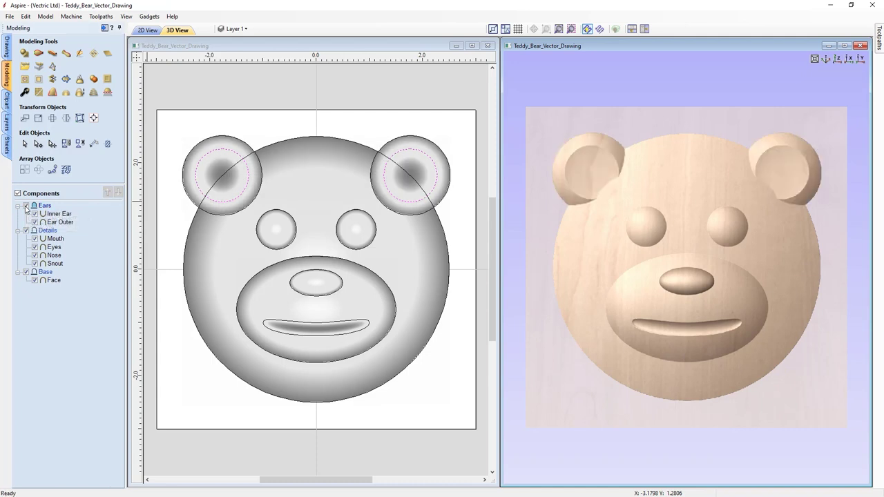
left_click(34, 214)
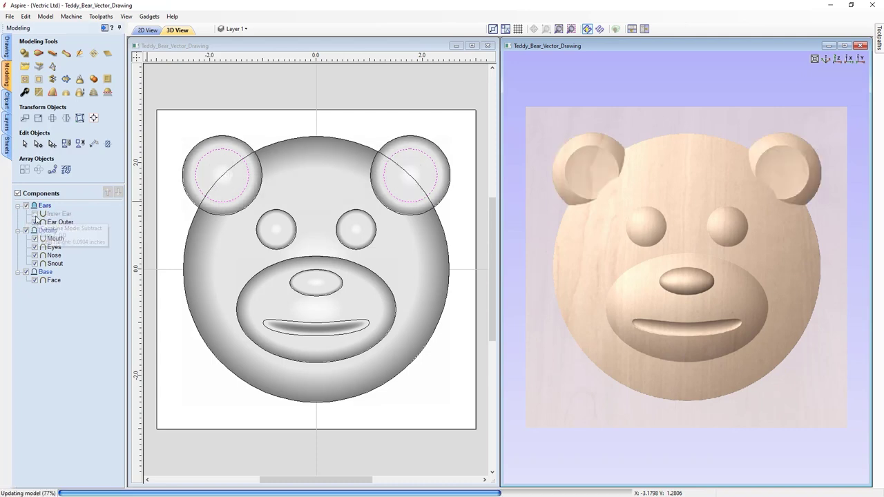
mouse_move(60, 230)
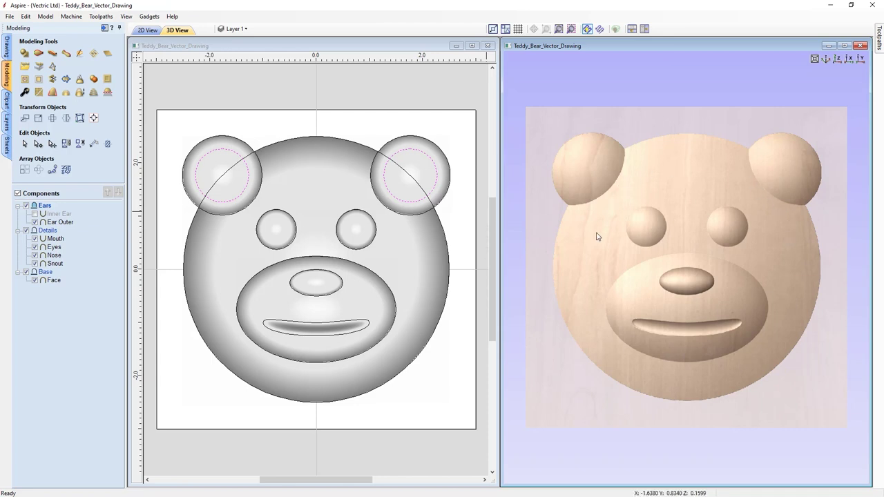
left_click(35, 215)
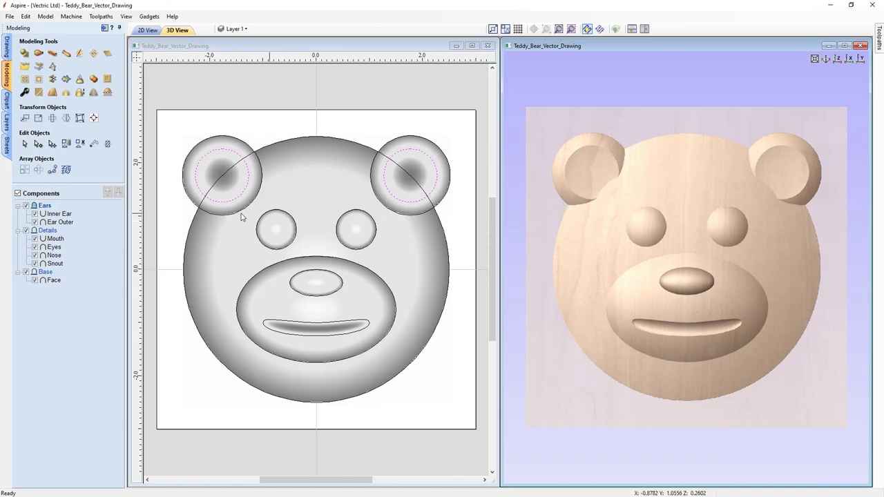
Step: Try the Add combine mode on the Ears level and return the level to Merge
mouse_move(45, 211)
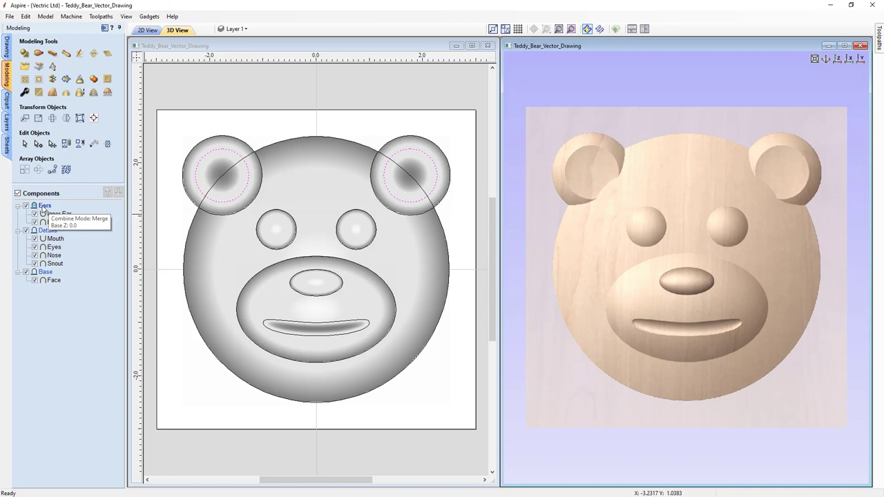
right_click(43, 209)
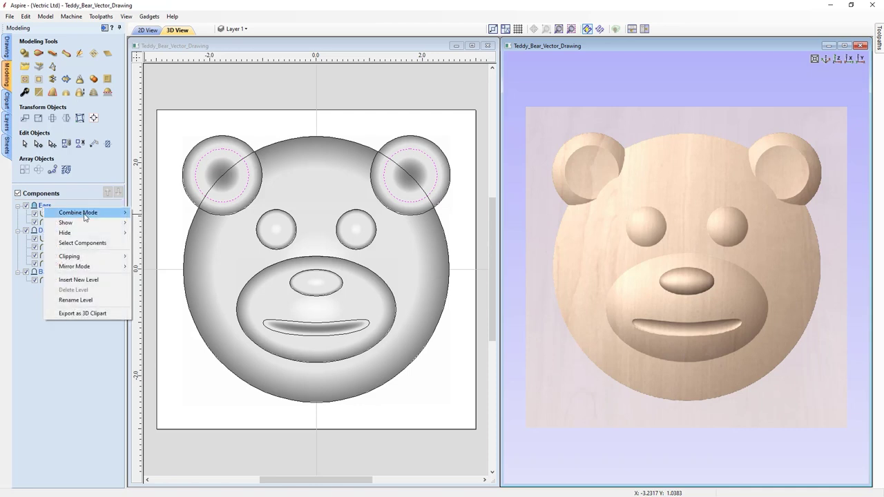
mouse_move(76, 213)
left_click(151, 213)
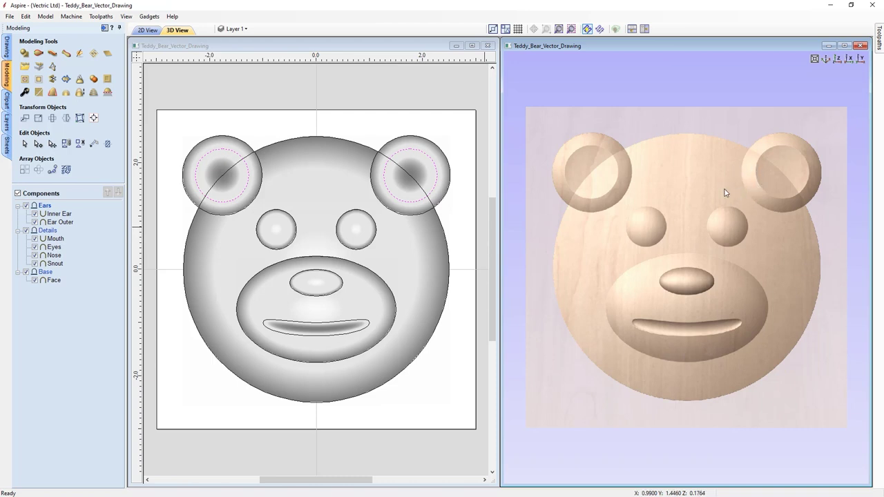
right_click(44, 206)
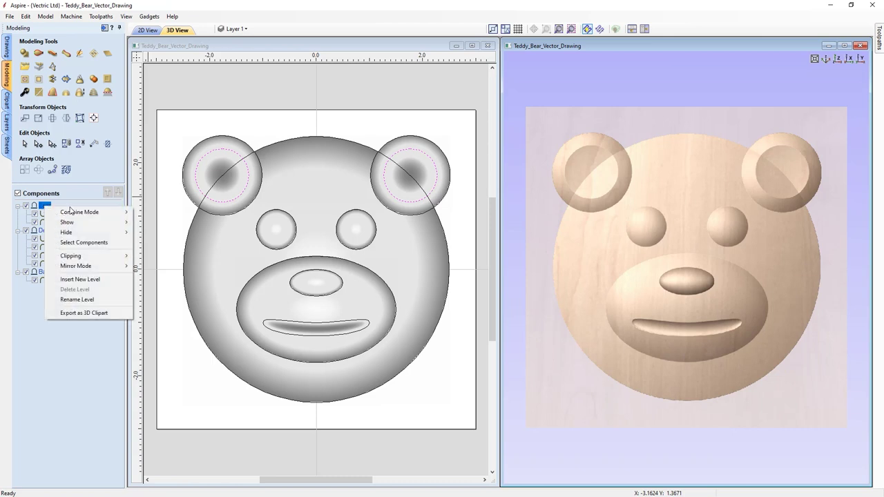
mouse_move(117, 212)
left_click(166, 233)
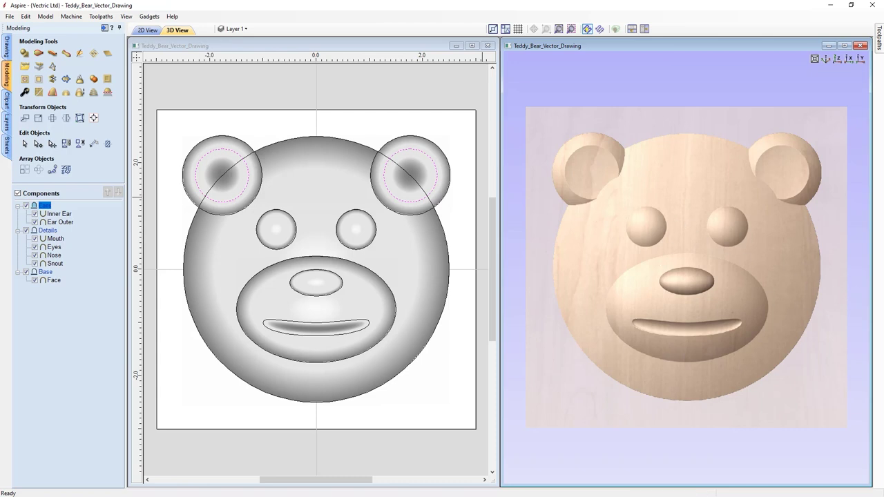
Step: Move the Snout component up over the eyes in the 2D view, enlarge it to about 4.07 by 2.72 inches and rotate it
key("F2")
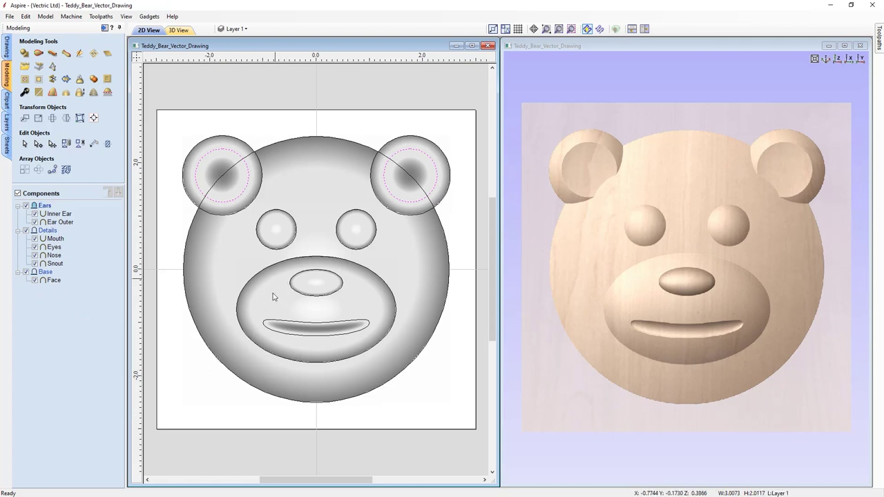
left_click(257, 324)
left_click(336, 312)
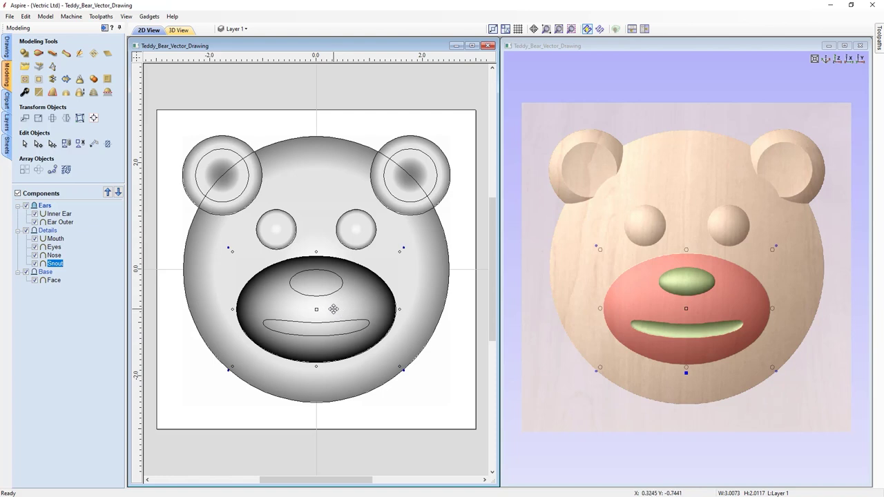
left_click_drag(334, 309, 353, 263)
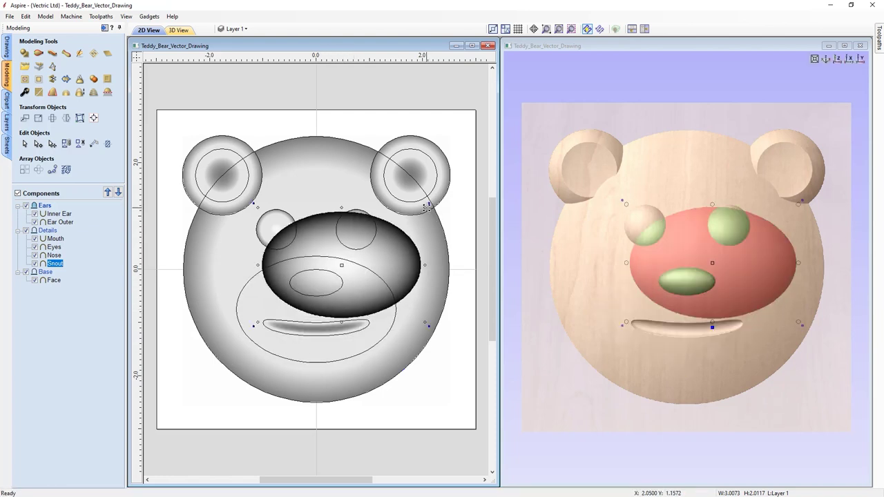
left_click(482, 174)
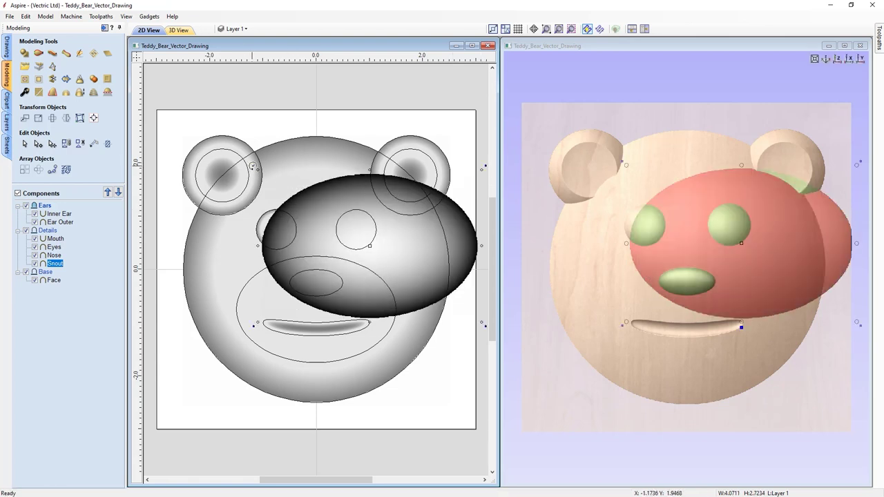
left_click_drag(240, 176, 271, 324)
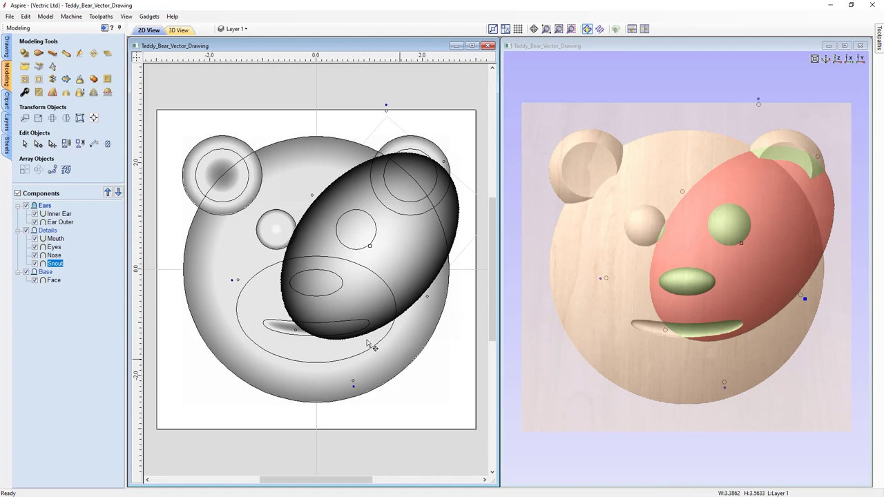
Step: Undo the Snout component's rotation, resizing and move
left_click(25, 16)
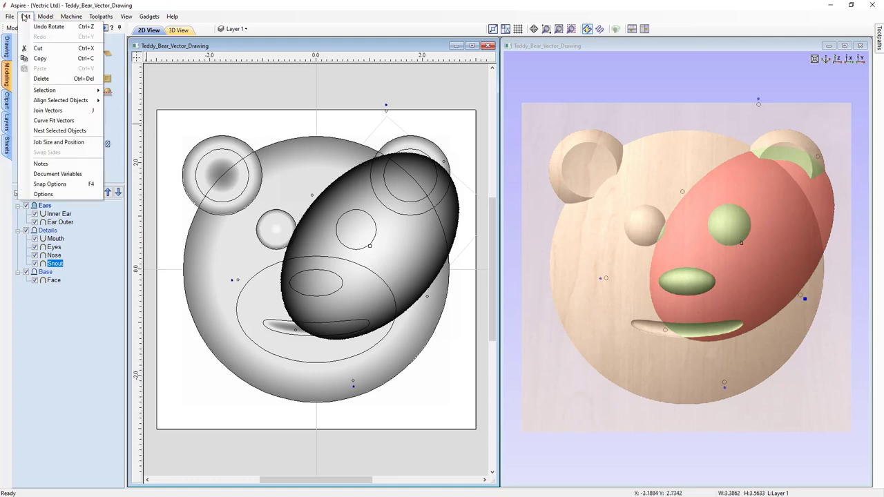
left_click(40, 28)
left_click(25, 16)
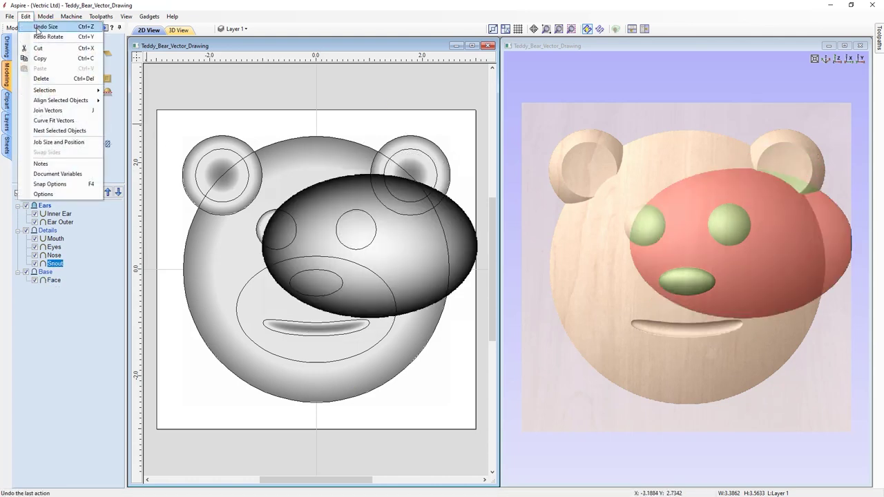
left_click(38, 27)
left_click(25, 16)
left_click(38, 27)
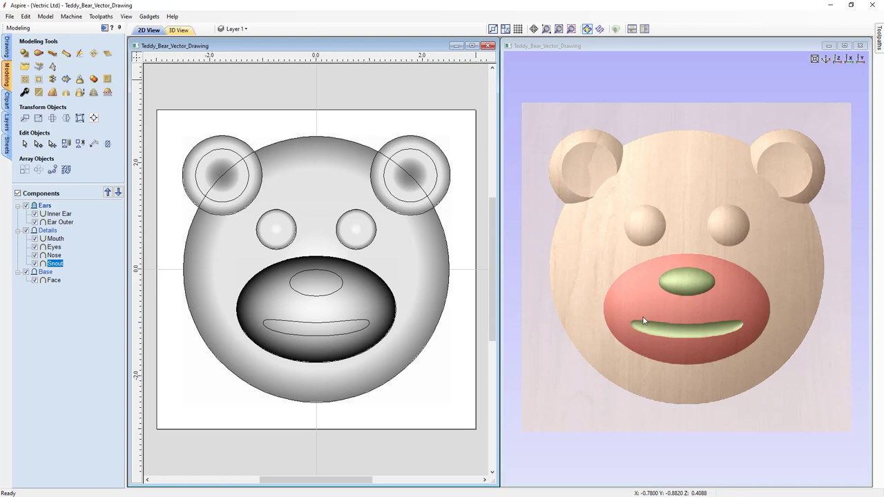
Step: Select every component from Inner Ear through Face, and clear the selection
left_click(63, 215)
mouse_move(56, 286)
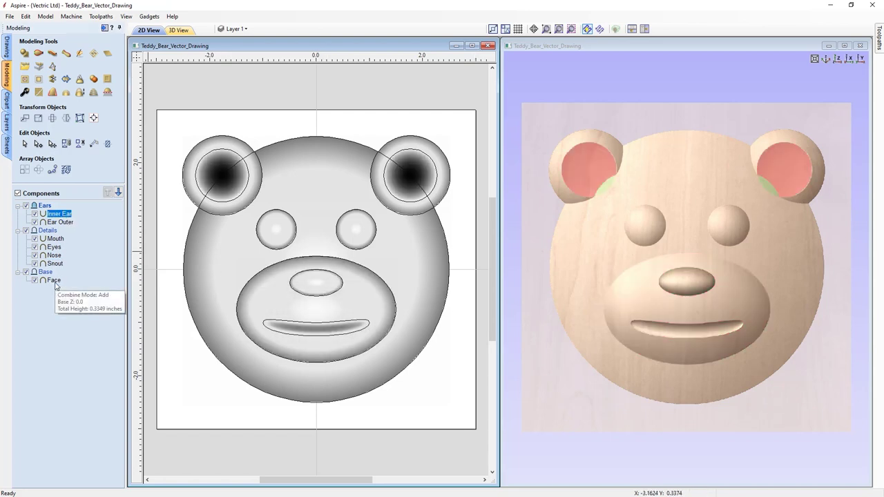
mouse_move(56, 217)
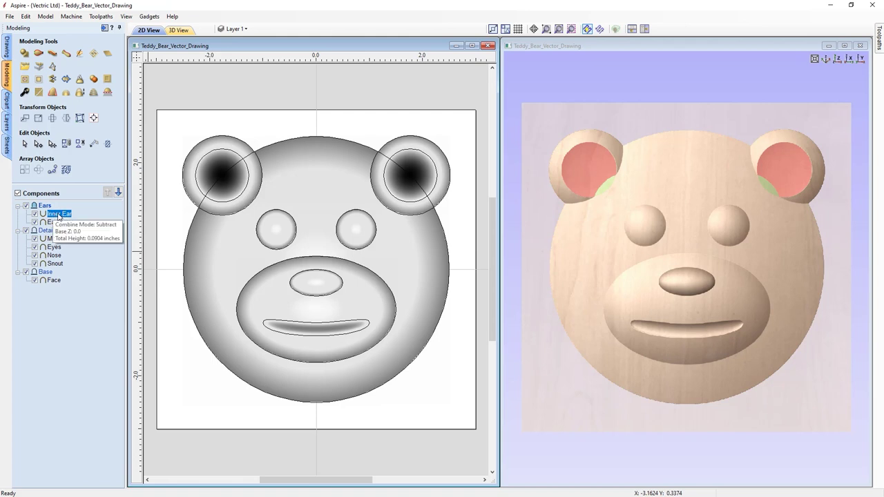
left_click(54, 281, "shift")
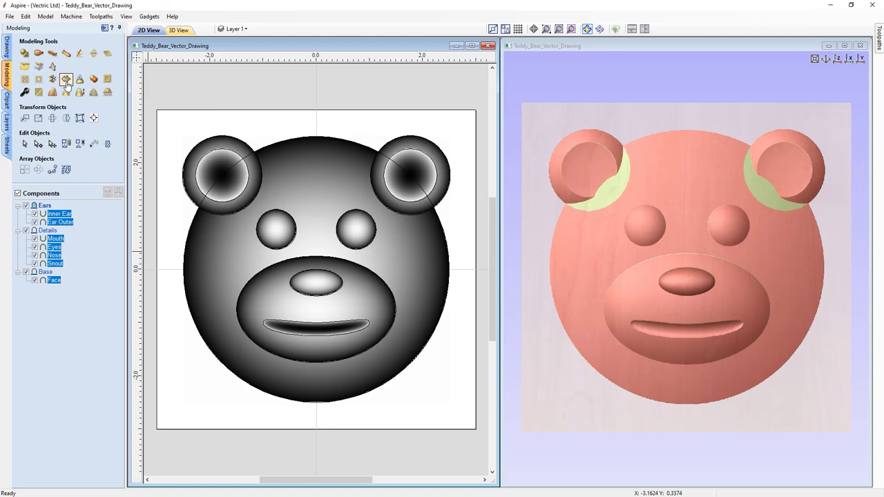
left_click(251, 133)
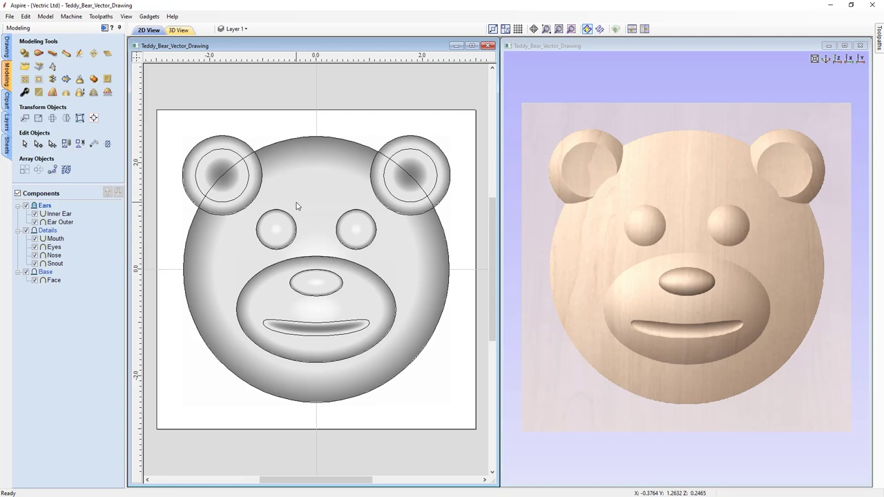
Step: Copy the face outline and both outer ear circles to a new layer named Layer 2, and hide Layer 1
left_click(263, 149)
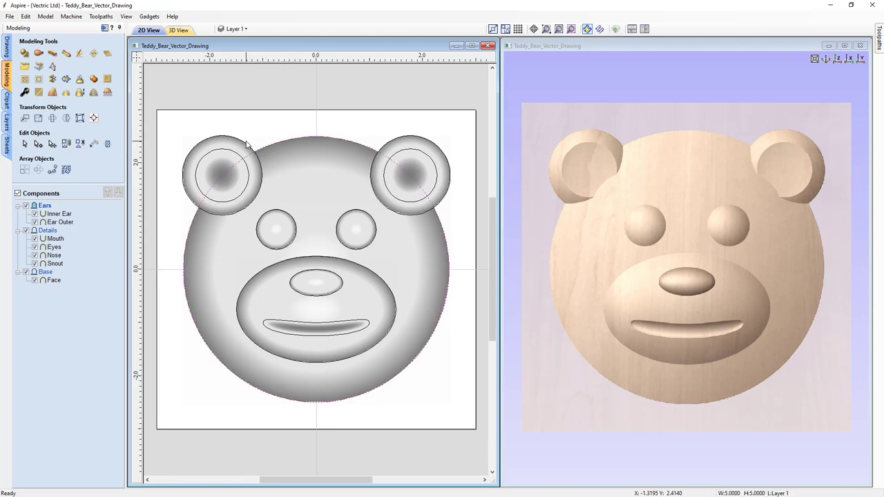
left_click(245, 143, "shift")
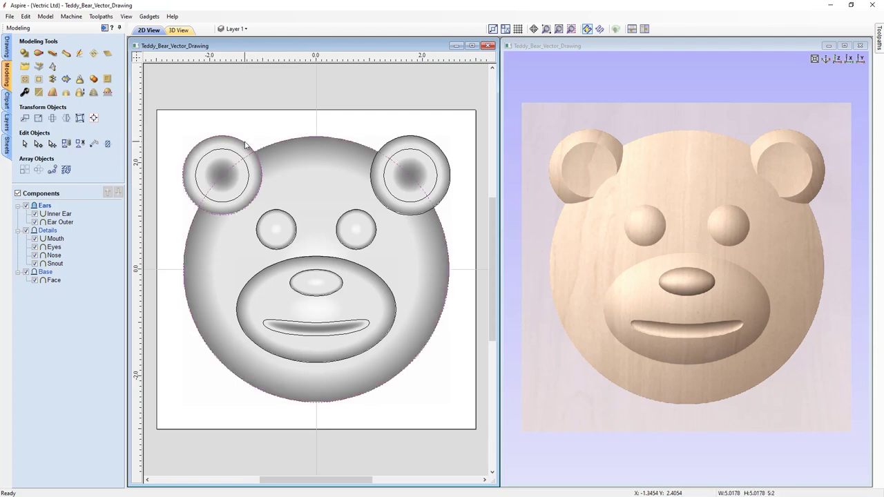
left_click(398, 142, "shift")
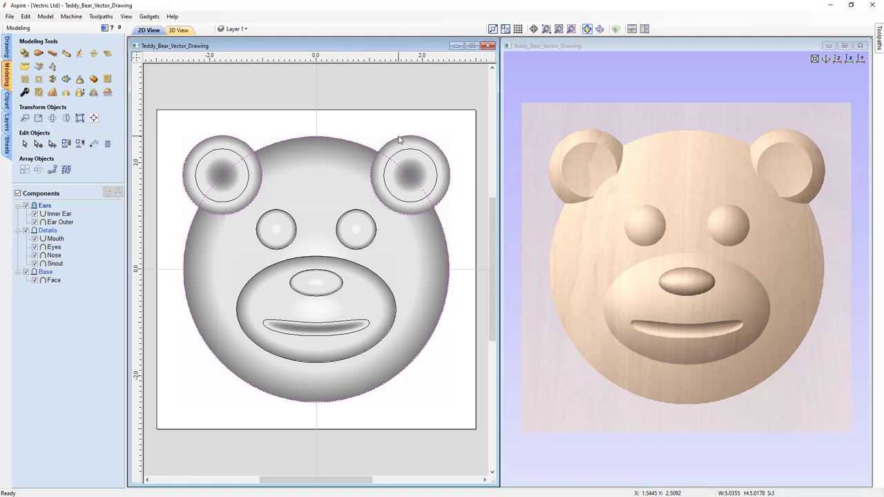
right_click(398, 143)
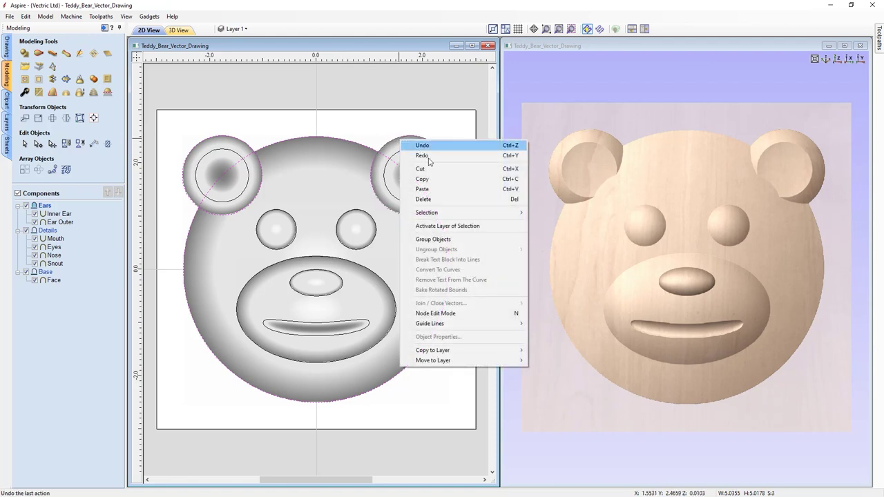
mouse_move(459, 354)
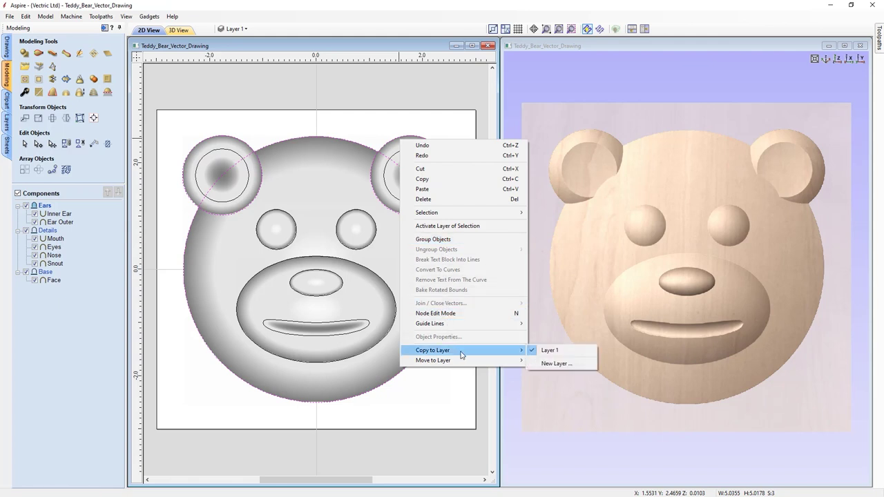
left_click(557, 364)
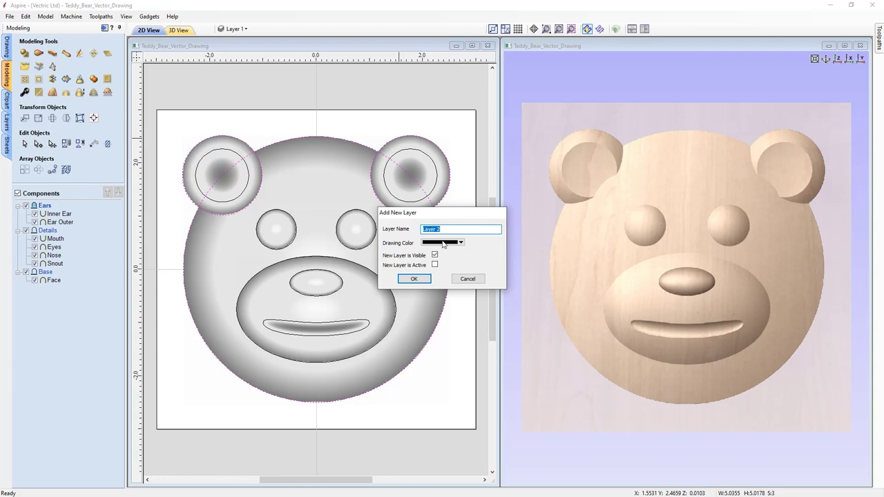
left_click(415, 279)
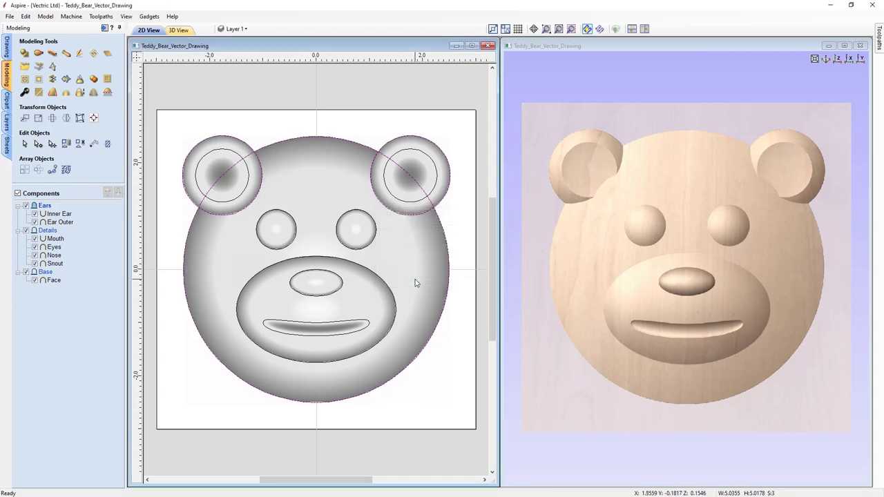
left_click(6, 125)
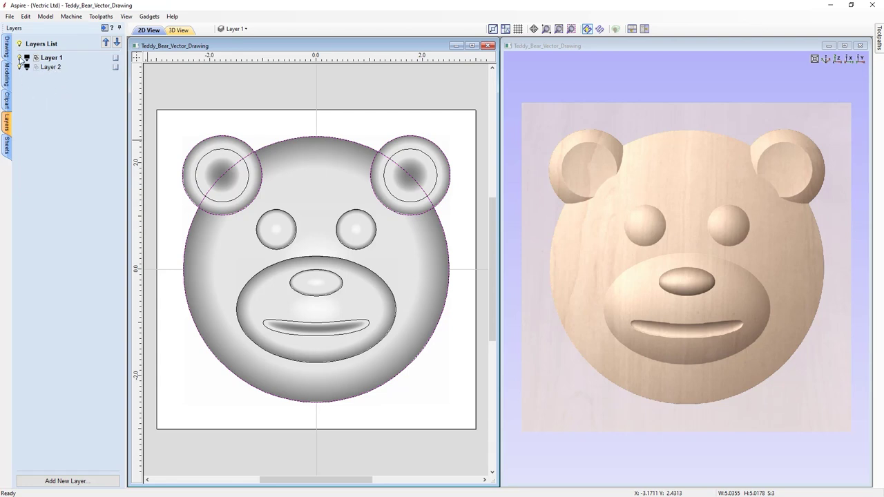
left_click(20, 58)
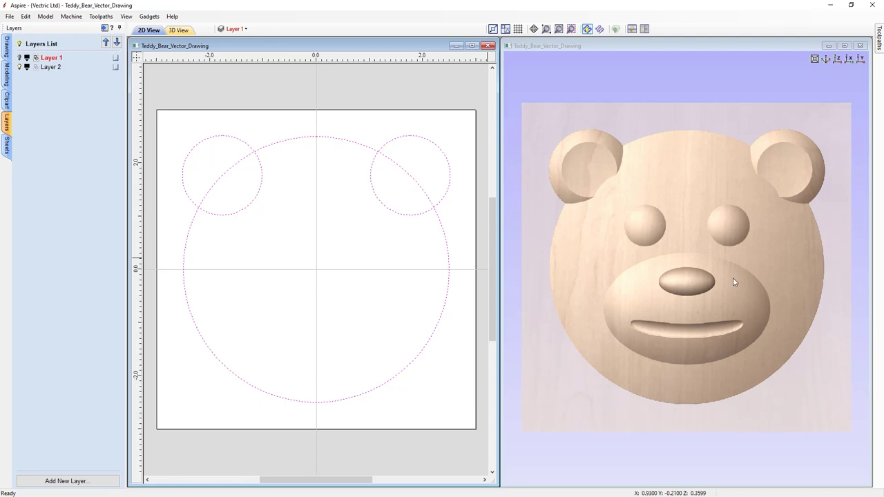
Step: Make Layer 2 the active layer and weld the face outline and both outer ear circles into one closed outline
left_click(6, 72)
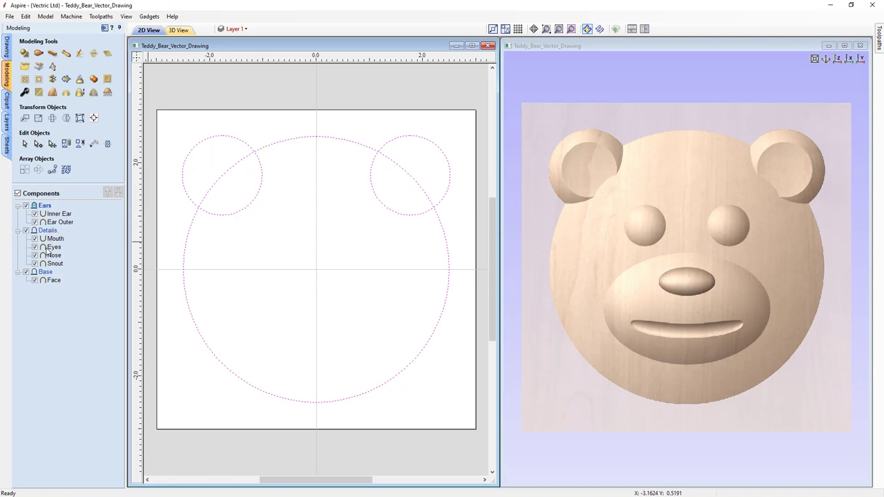
mouse_move(51, 272)
left_click(7, 124)
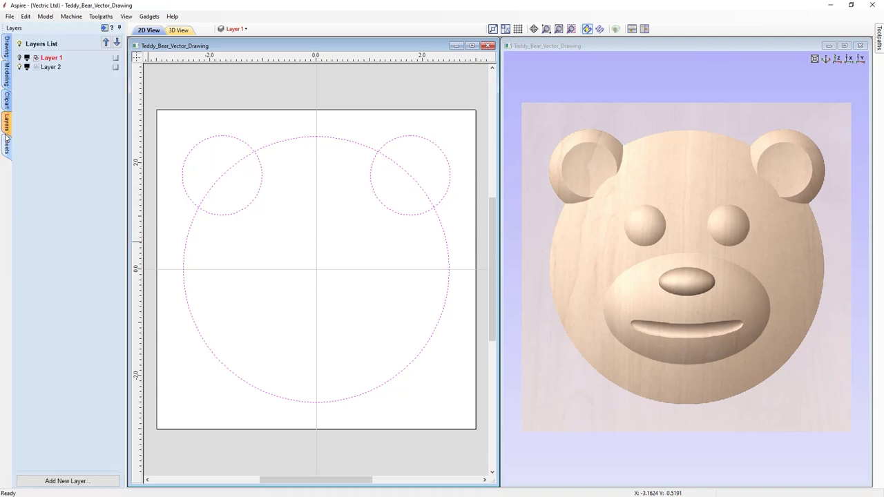
left_click(50, 68)
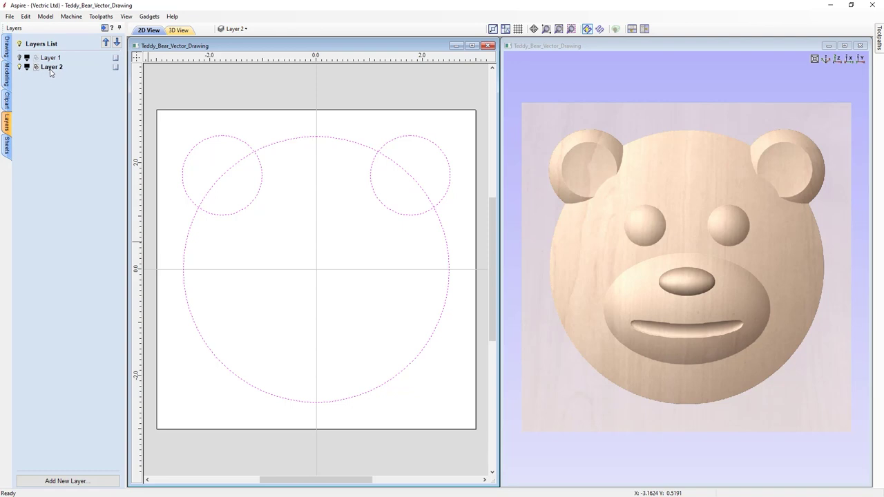
left_click(7, 49)
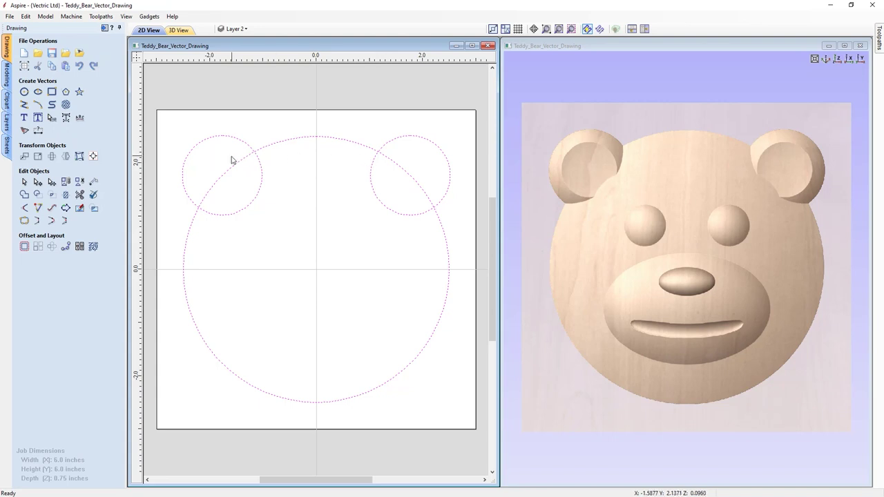
left_click(24, 196)
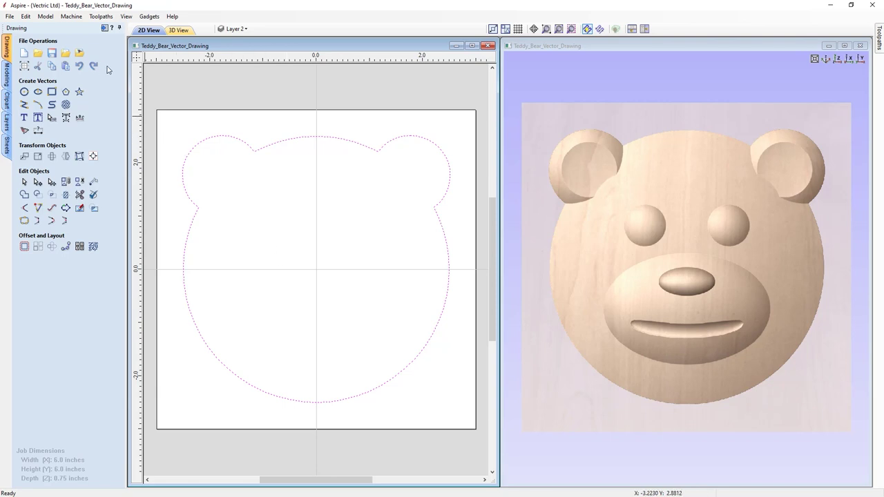
Step: Switch the workspace to the toolpath layout and look over the collapsed drawing, clipart and layer tools
left_click(105, 29)
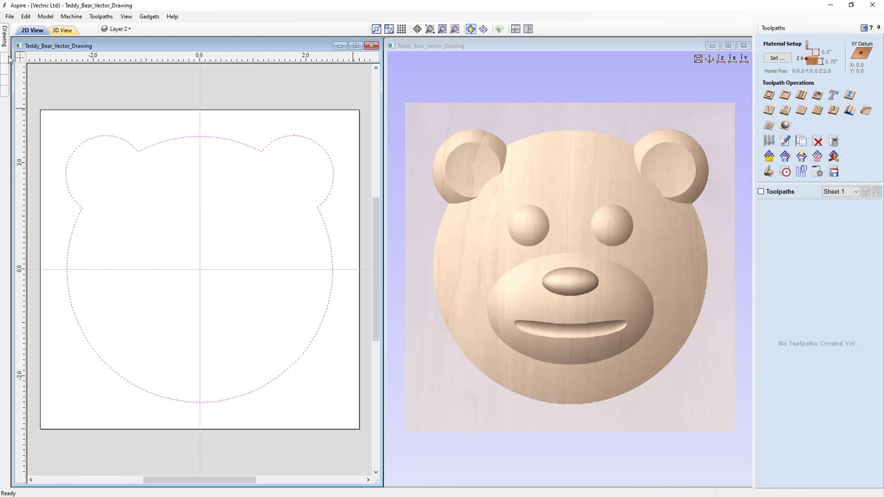
mouse_move(4, 36)
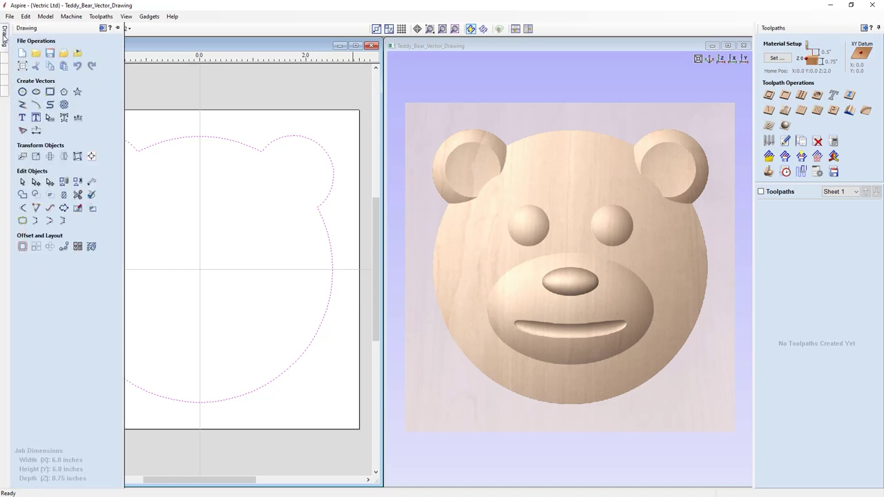
mouse_move(4, 61)
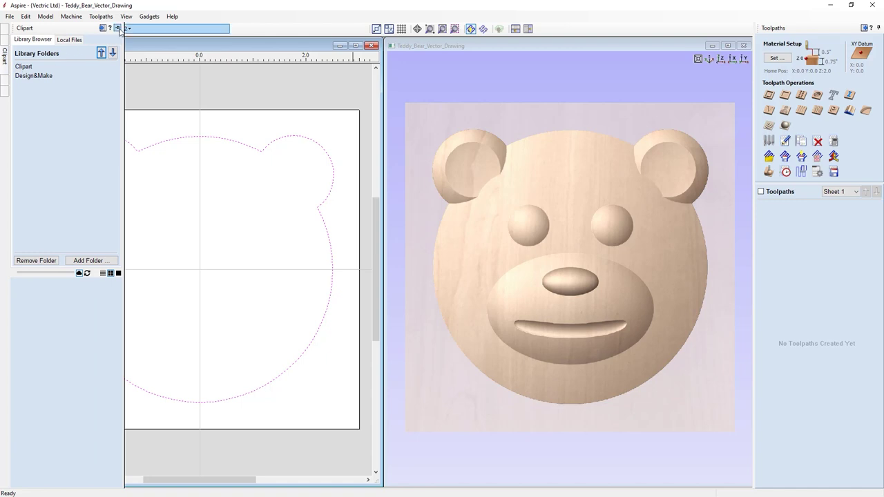
left_click(118, 28)
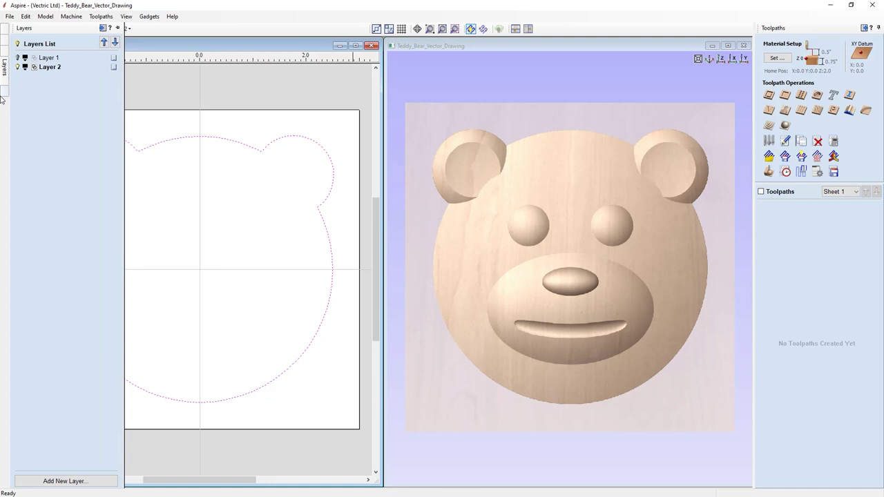
mouse_move(2, 96)
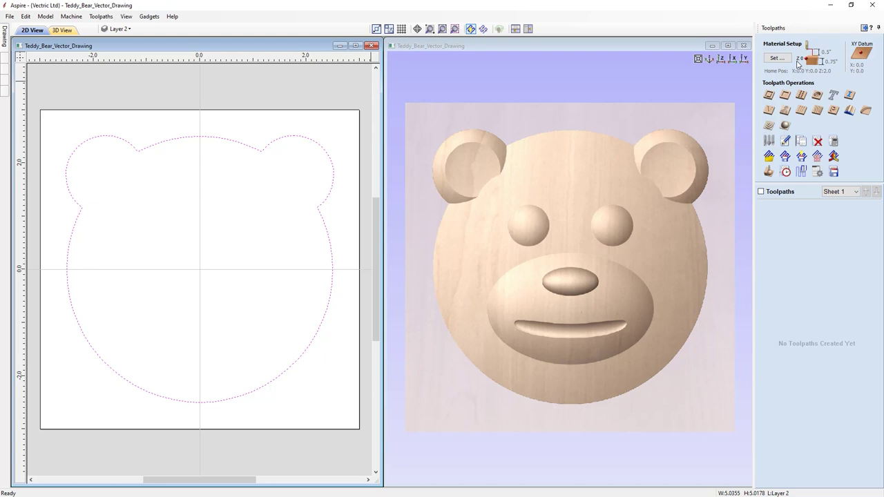
Step: In the material setup, move the XY datum to the material's lower-left corner and set the model height to 0.6 inches
left_click(775, 59)
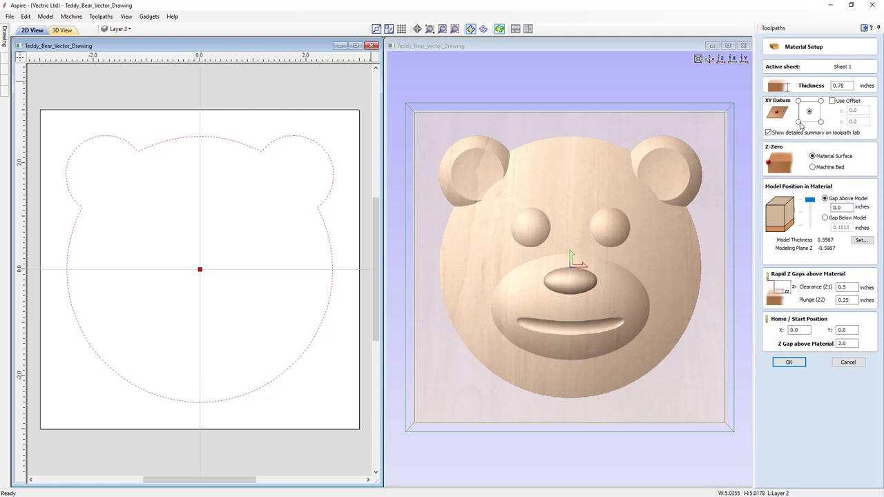
left_click(799, 122)
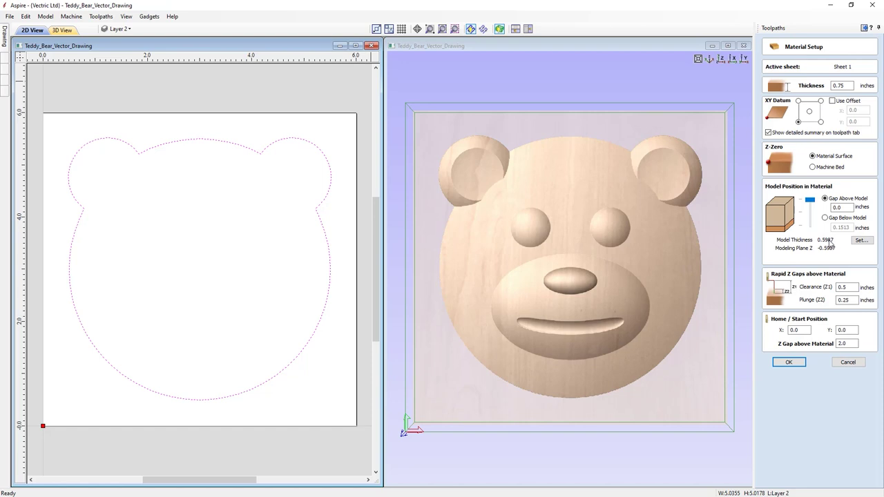
left_click(862, 240)
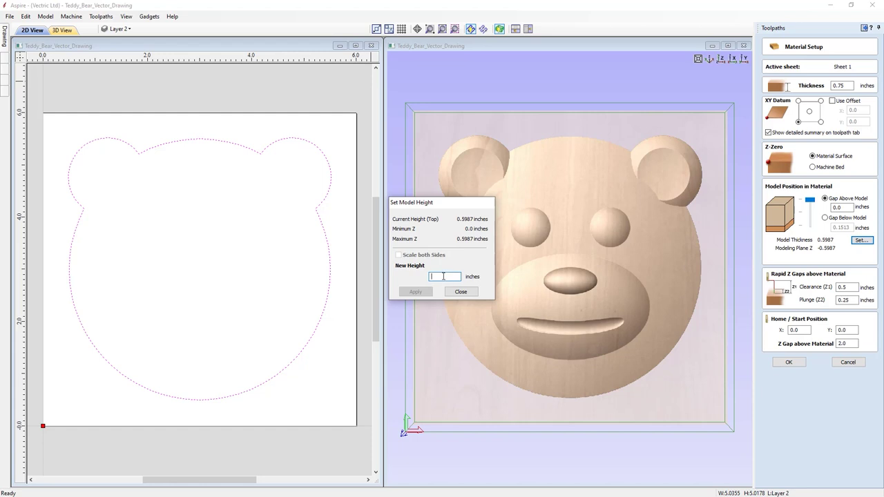
type("0.6")
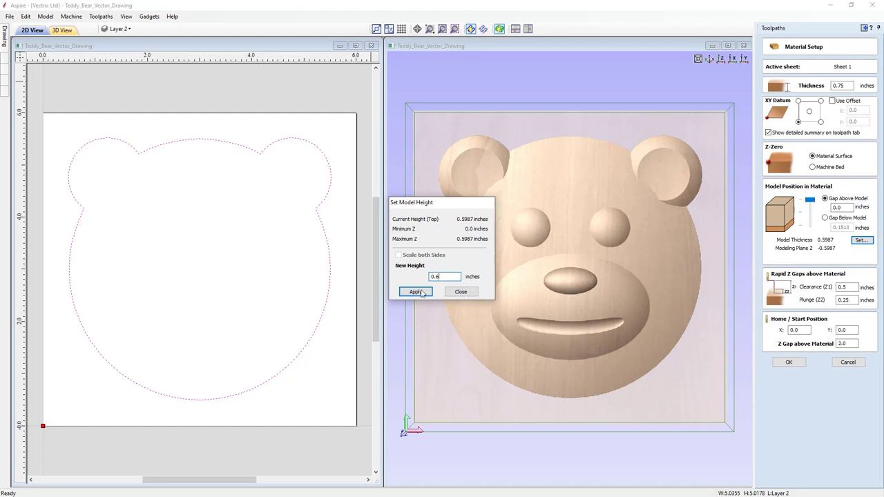
left_click(416, 293)
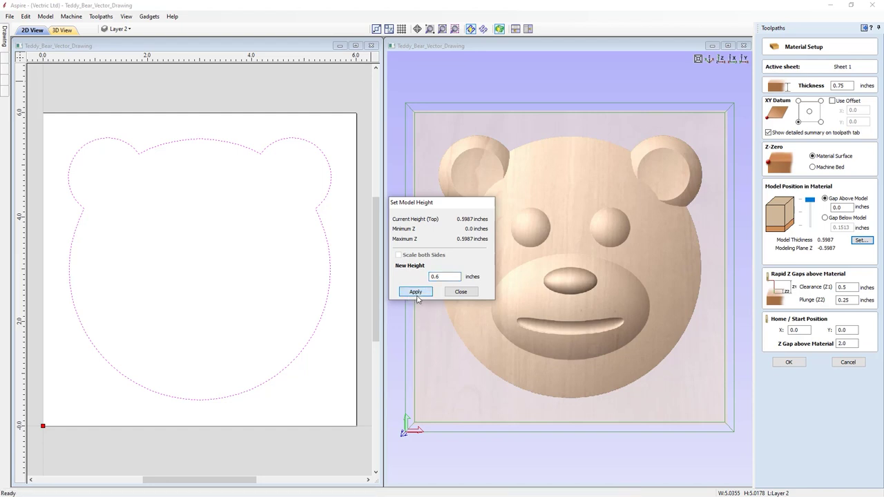
left_click(463, 292)
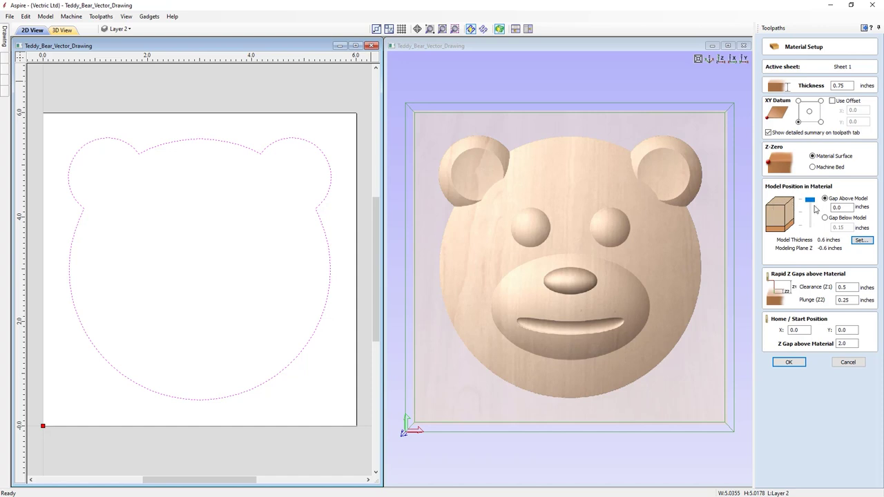
Step: Set the gap above the model to 0.03 inches and apply the material setup
left_click_drag(811, 201, 785, 220)
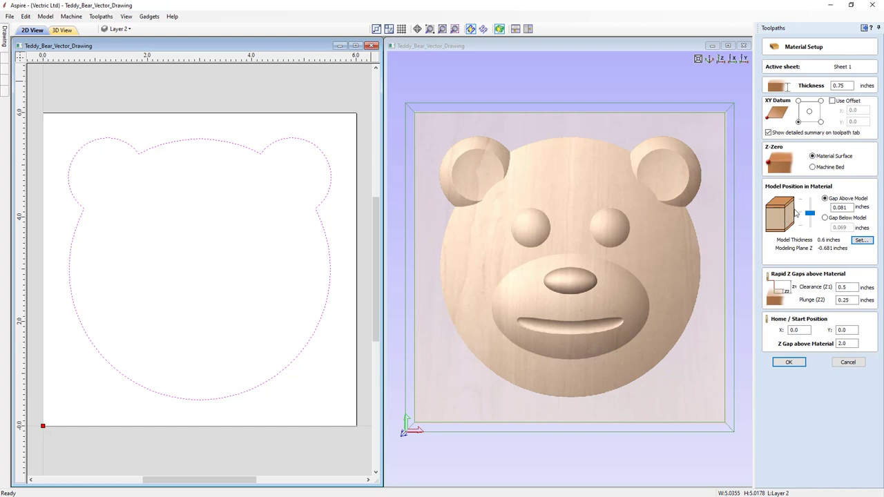
left_click_drag(810, 215, 853, 208)
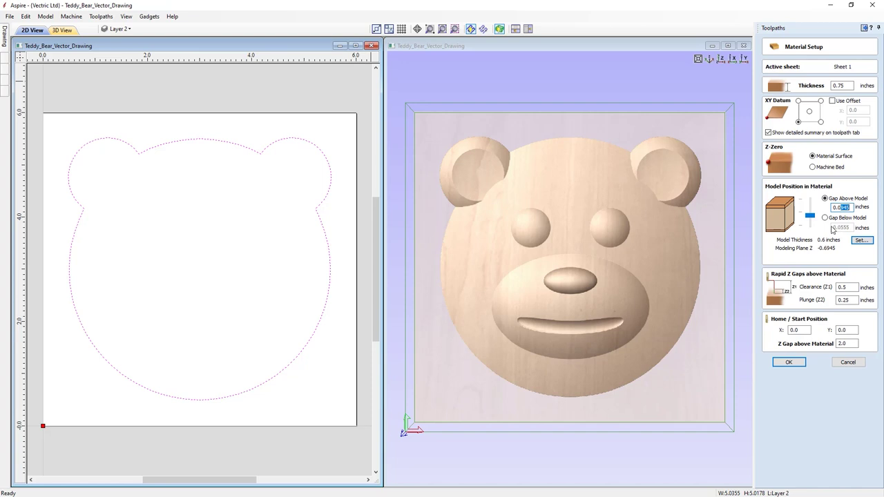
type("3")
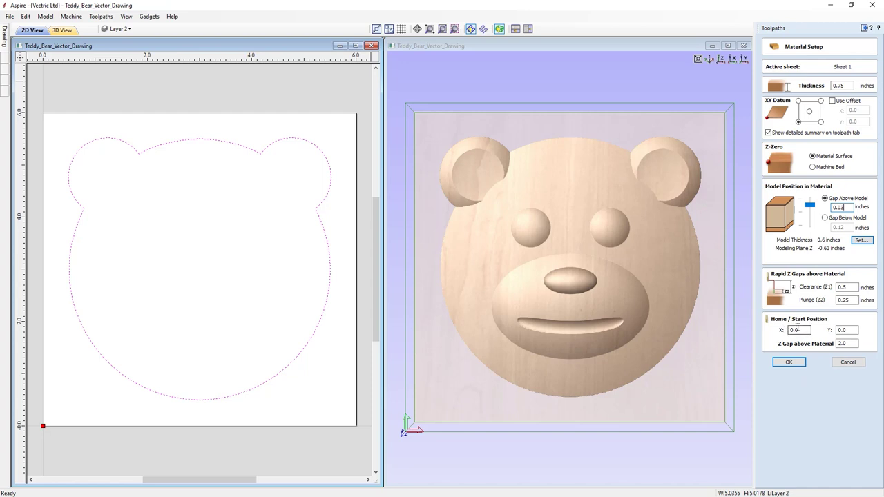
left_click(790, 363)
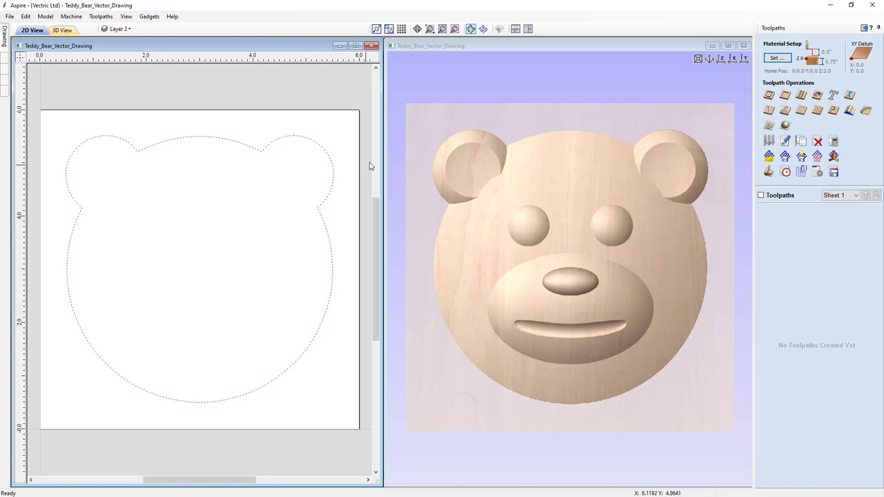
Step: Start a 3D rough machining toolpath using the 1/4" End Mill from the tool database
left_click(768, 126)
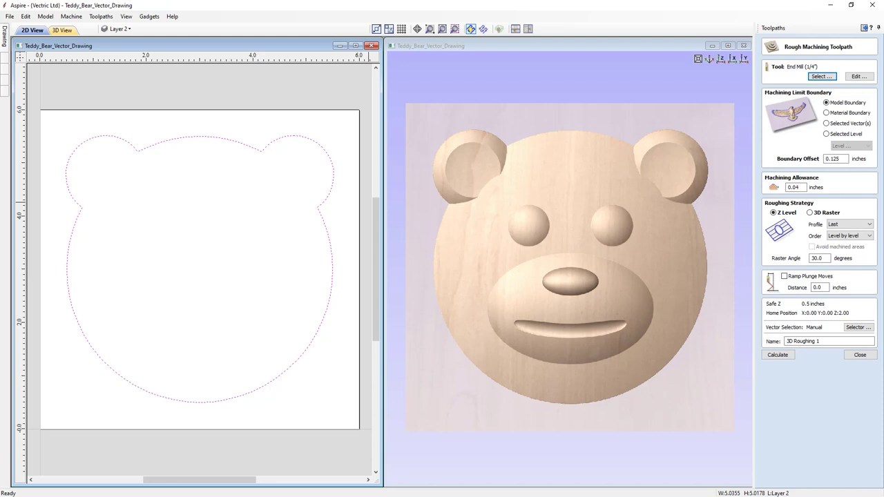
left_click(808, 76)
left_click(822, 78)
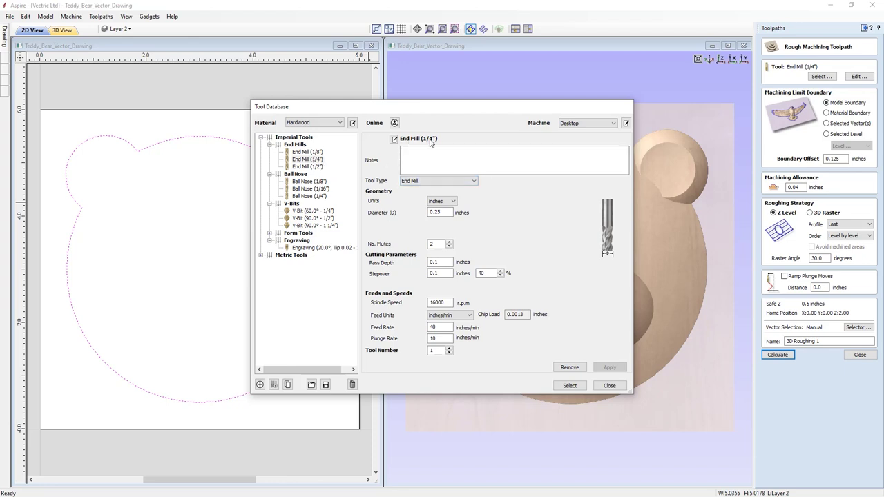
left_click(570, 385)
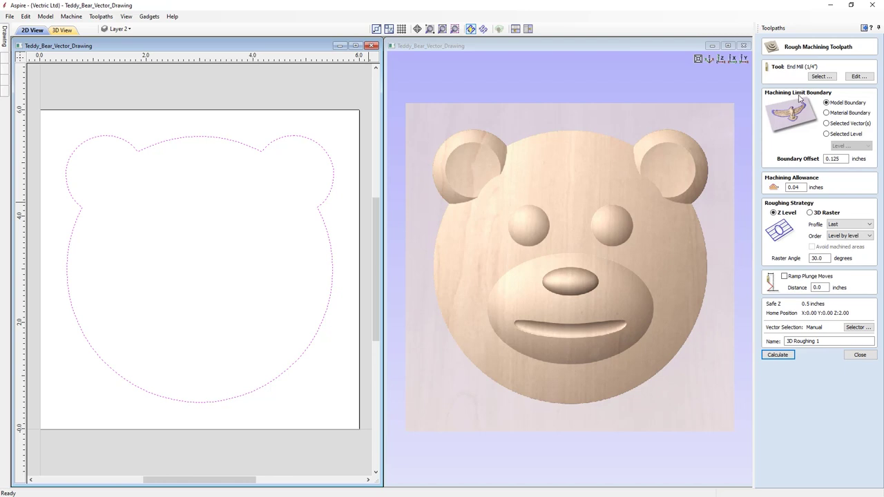
Step: Limit the roughing to the selected vectors with a 0.18 inch boundary offset and a 0.03 inch machining allowance
left_click(826, 123)
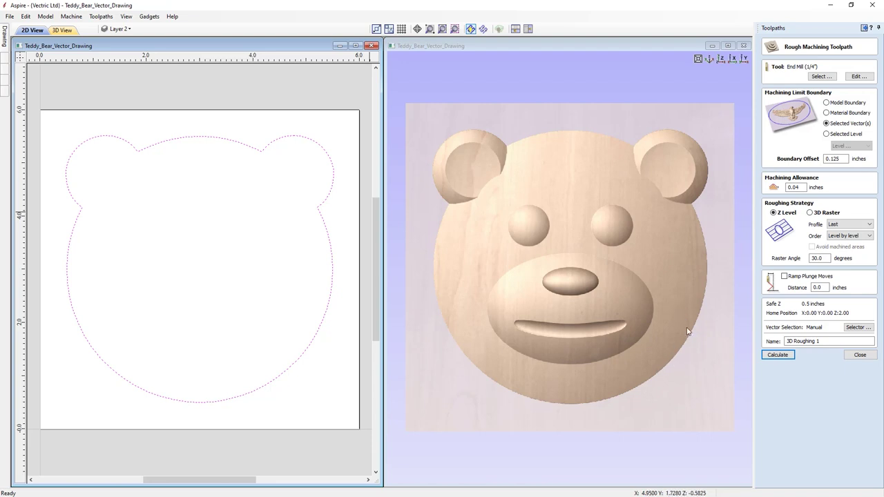
left_click(833, 159)
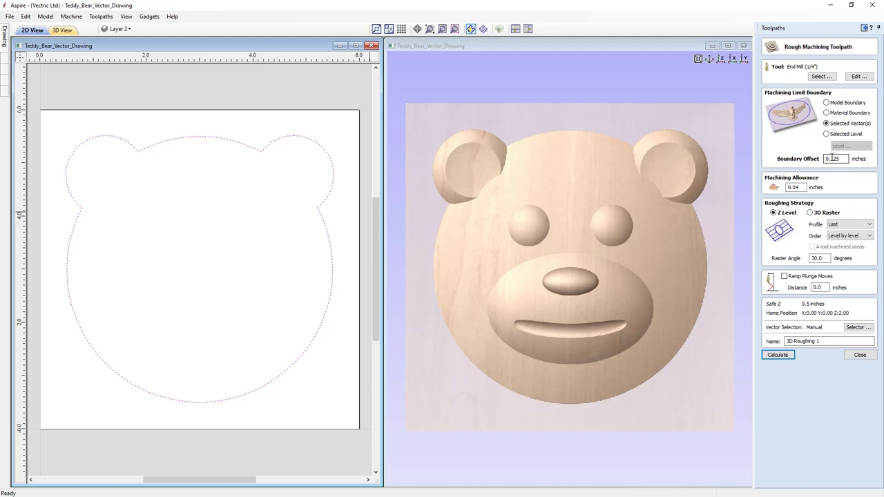
left_click_drag(826, 158, 851, 159)
left_click(805, 187)
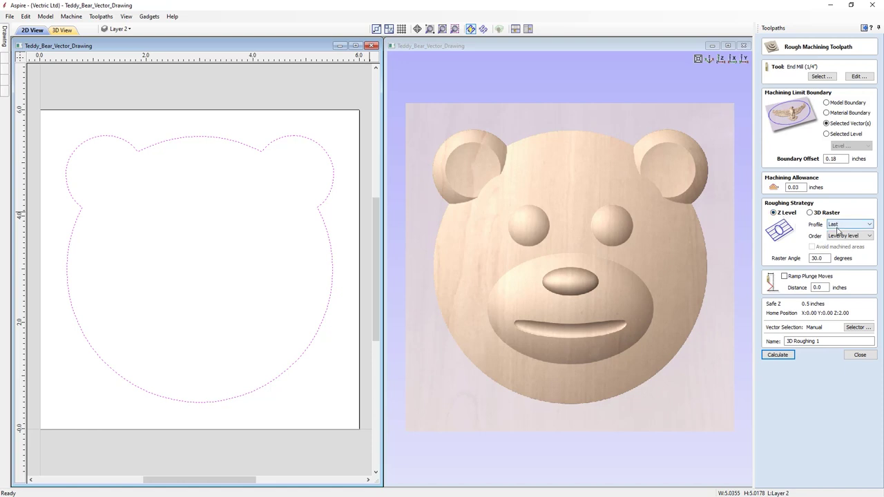
Step: Set the raster angle to 0 degrees, name the toolpath 3D Roughing Bear and calculate it
double_click(812, 258)
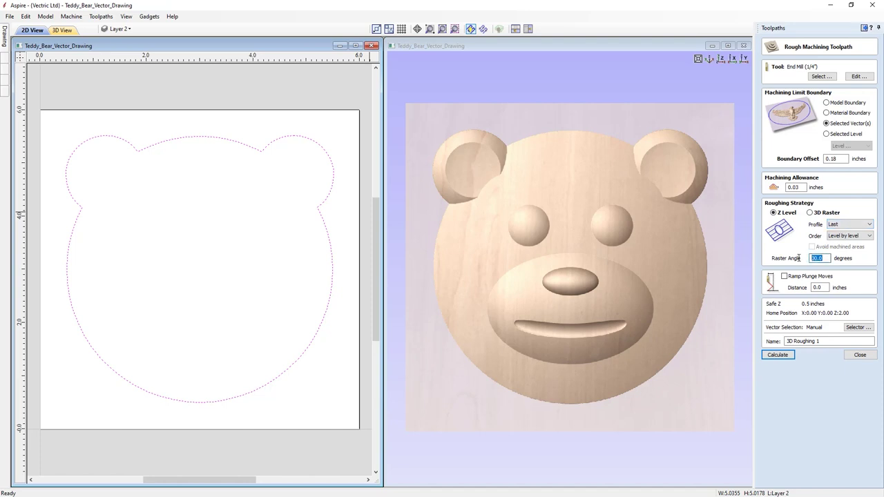
type("0")
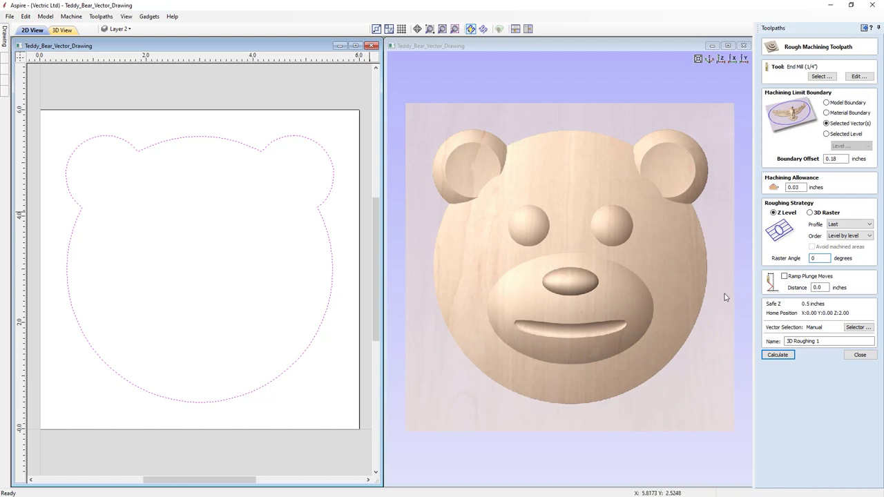
left_click(826, 342)
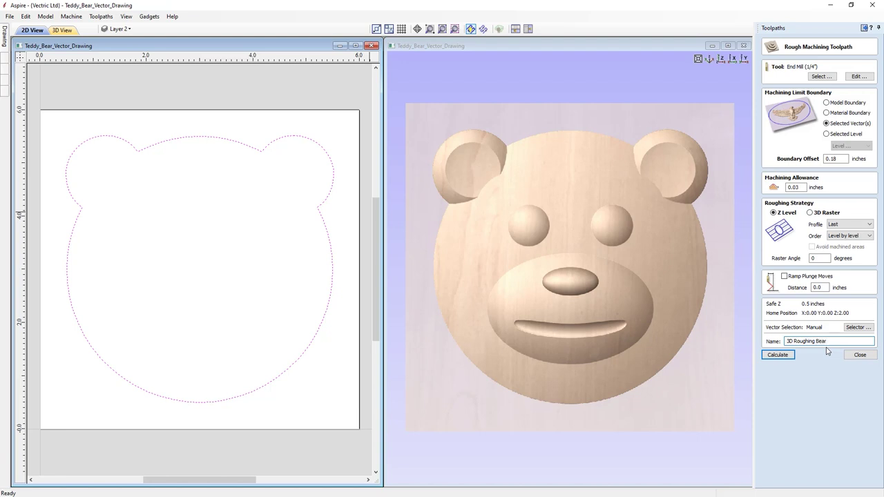
left_click(783, 356)
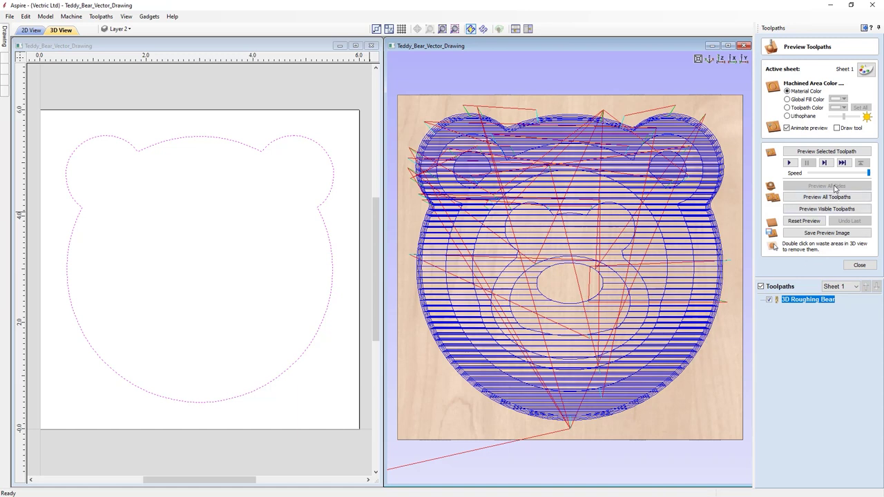
Step: Simulate the 3D Roughing Bear toolpath, adjusting the preview speed, and inspect the cut from an angle and from above
left_click_drag(846, 177, 840, 177)
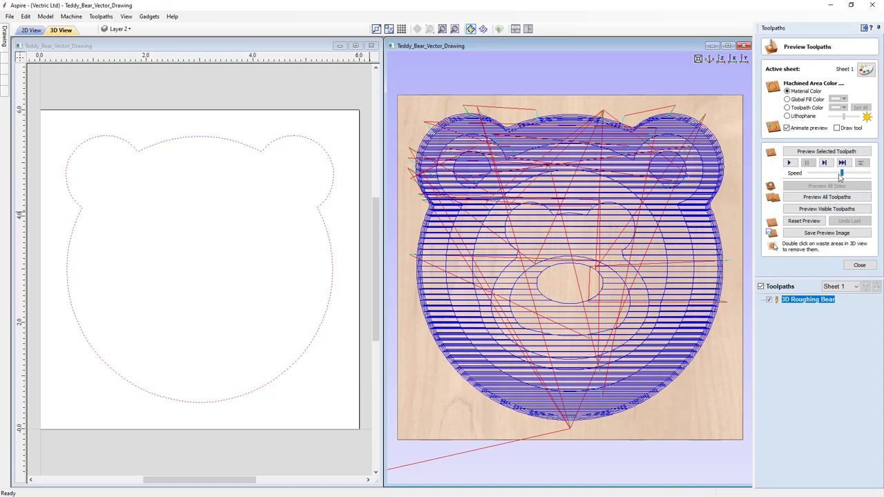
left_click(825, 153)
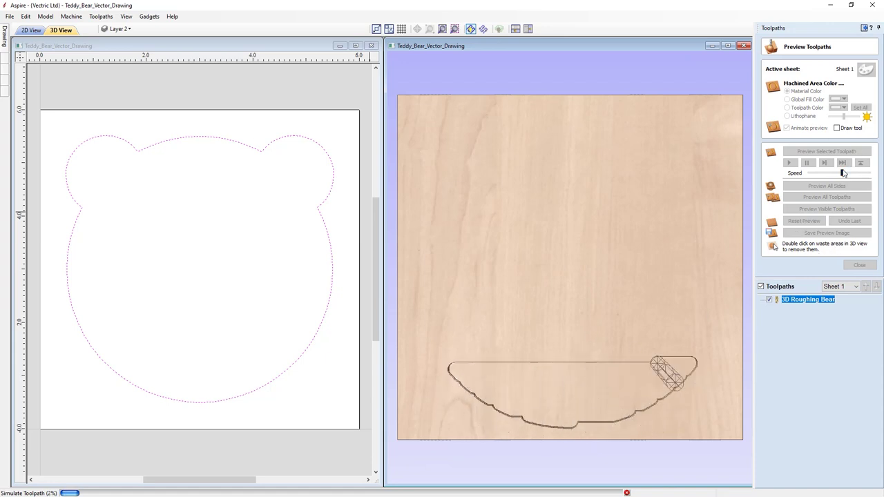
left_click_drag(843, 173, 868, 174)
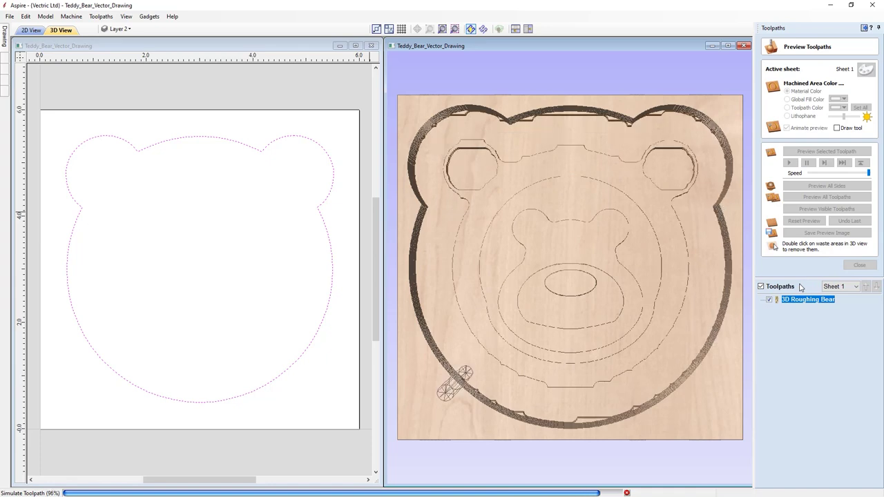
left_click_drag(561, 280, 584, 276)
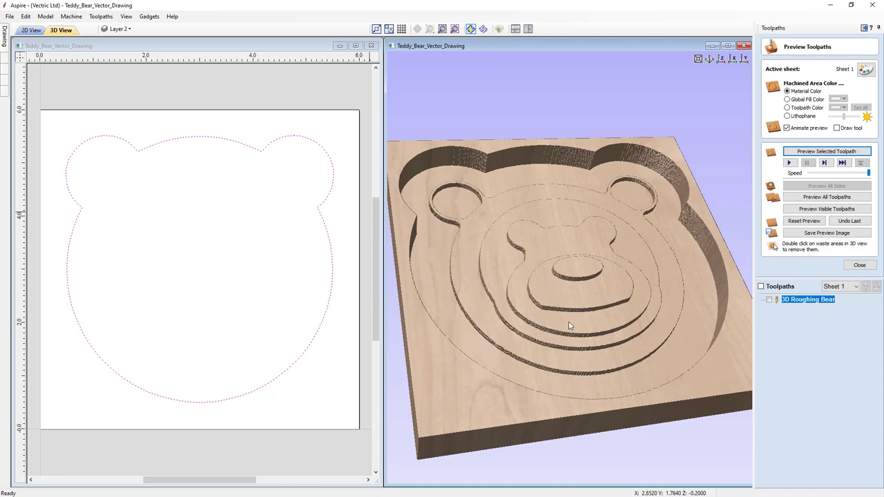
left_click(722, 60)
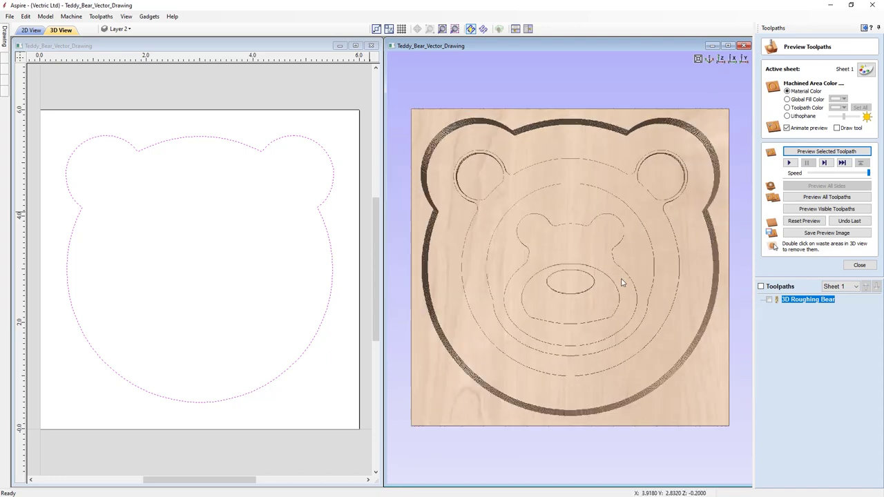
Step: Start a 3D finish machining toolpath with the 1/8" Ball Nose and check its tool settings
left_click(859, 265)
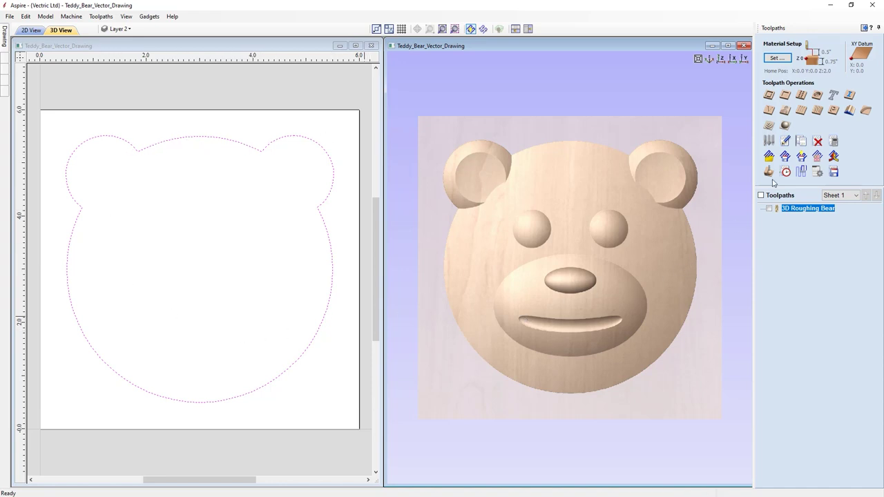
left_click(786, 126)
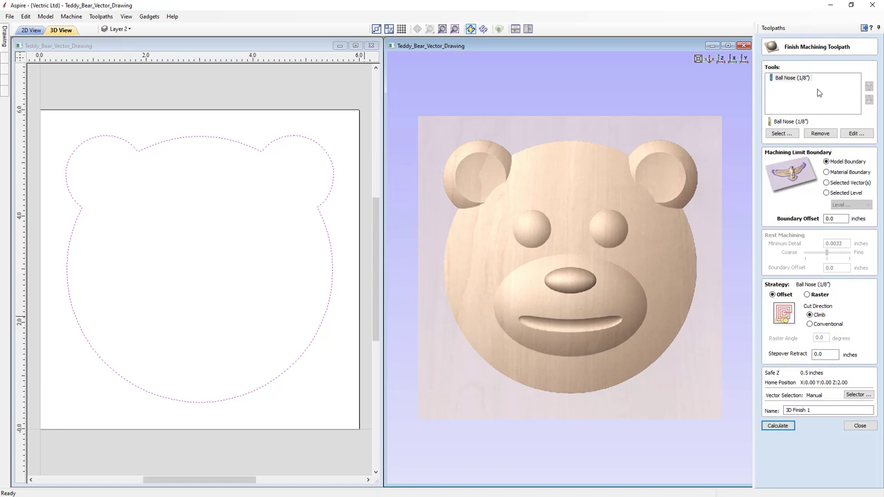
left_click(856, 135)
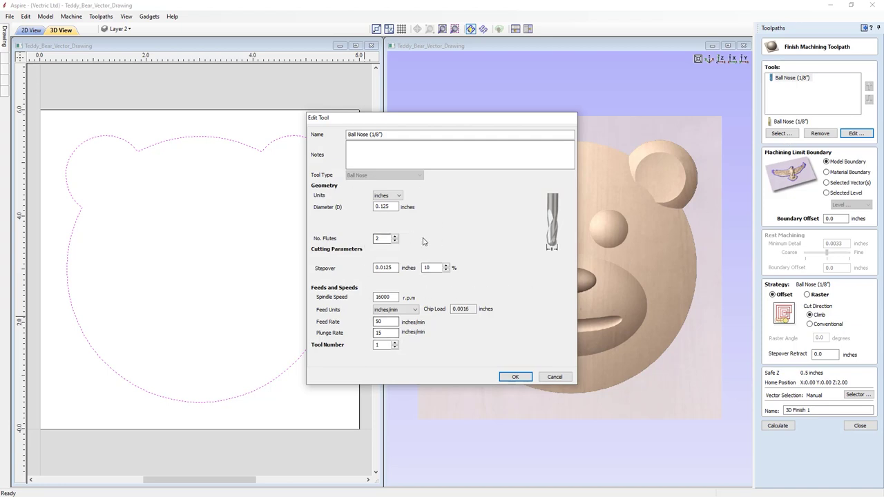
left_click(517, 379)
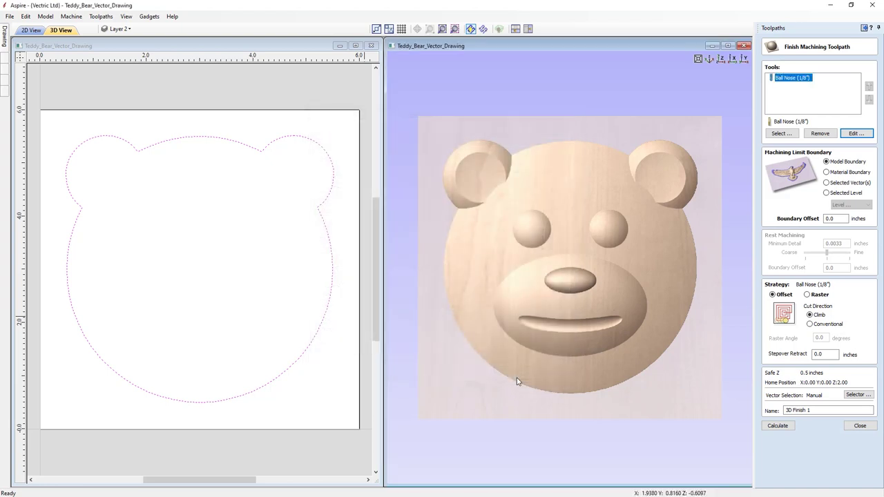
Step: Limit the finishing to the selected vectors with a 0.08 inch boundary offset and use the Raster strategy
left_click(842, 186)
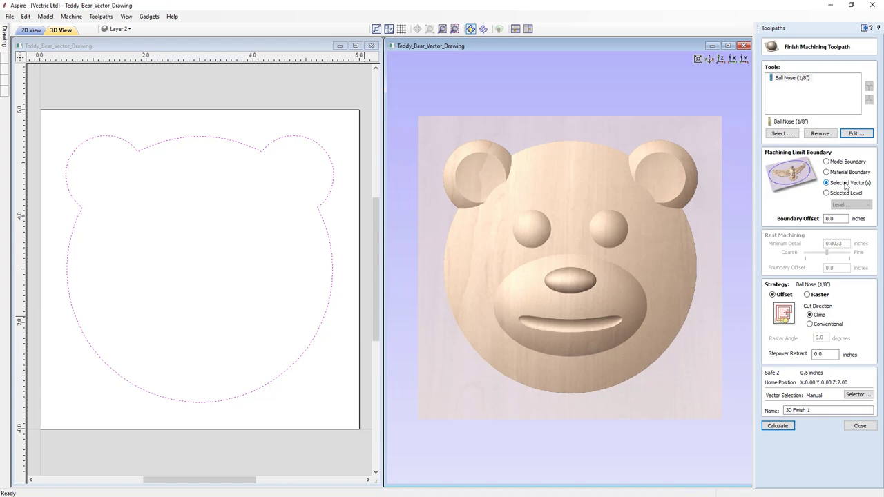
left_click(841, 220)
left_click(808, 295)
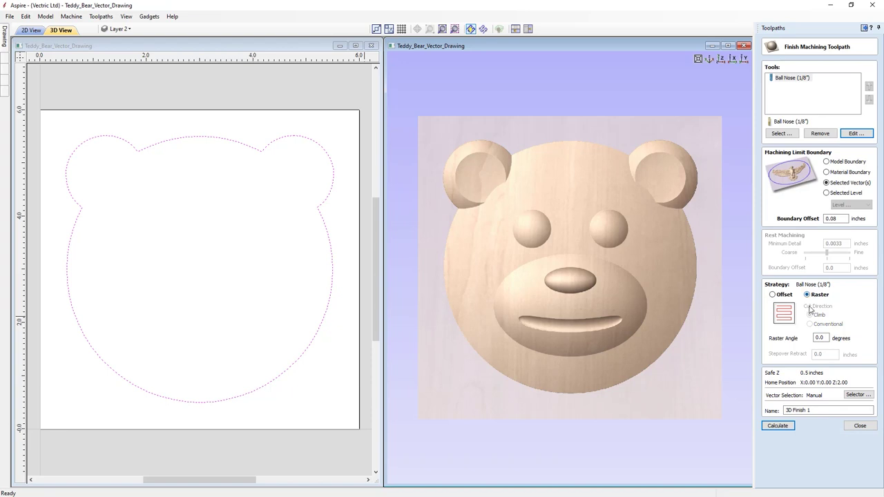
Step: Name the finishing toolpath 3D Finish Bear and calculate it
left_click(821, 338)
left_click(815, 409)
left_click(771, 427)
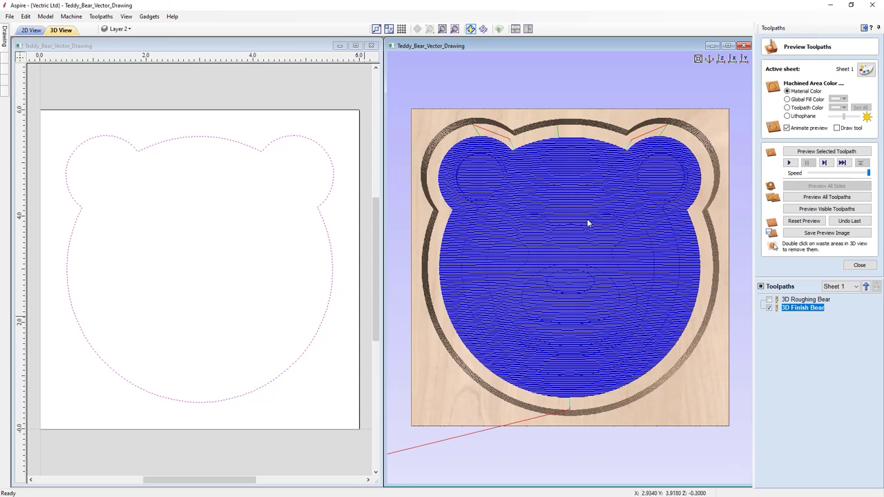
Step: Simulate the 3D Finish Bear toolpath and inspect the cut from an angle and from above
left_click(827, 151)
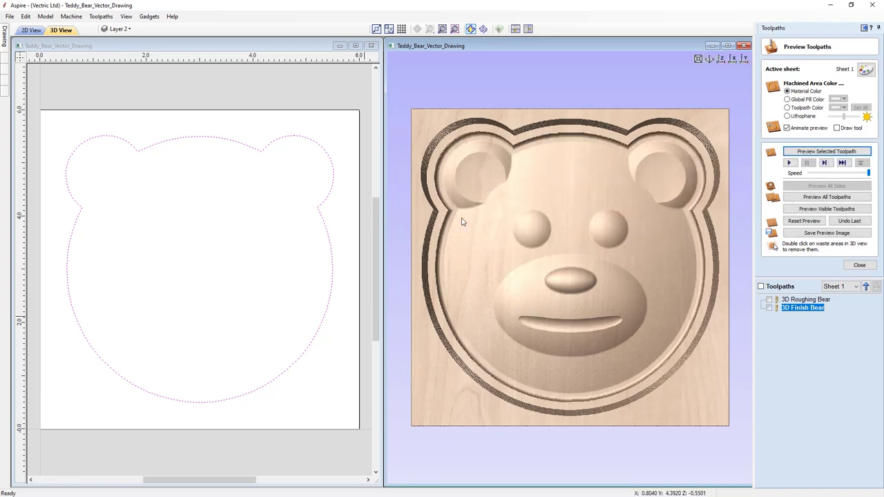
left_click_drag(647, 351, 665, 304)
left_click_drag(562, 287, 552, 310)
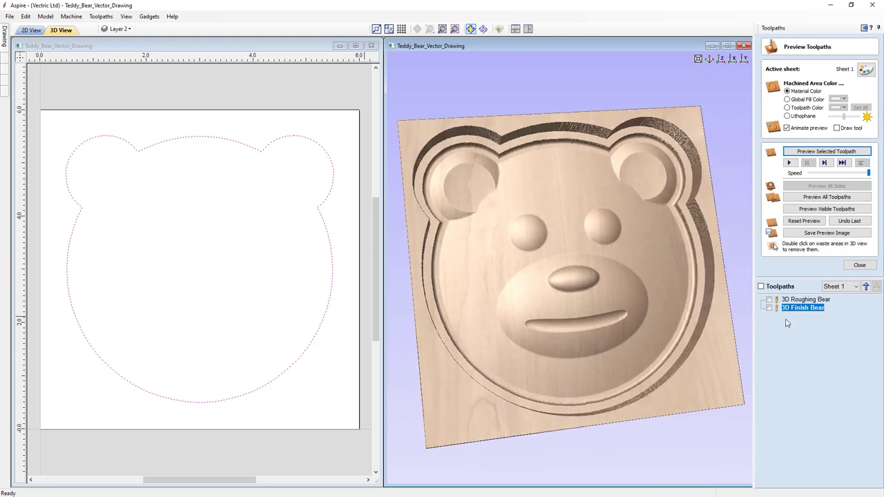
left_click_drag(640, 292, 631, 320)
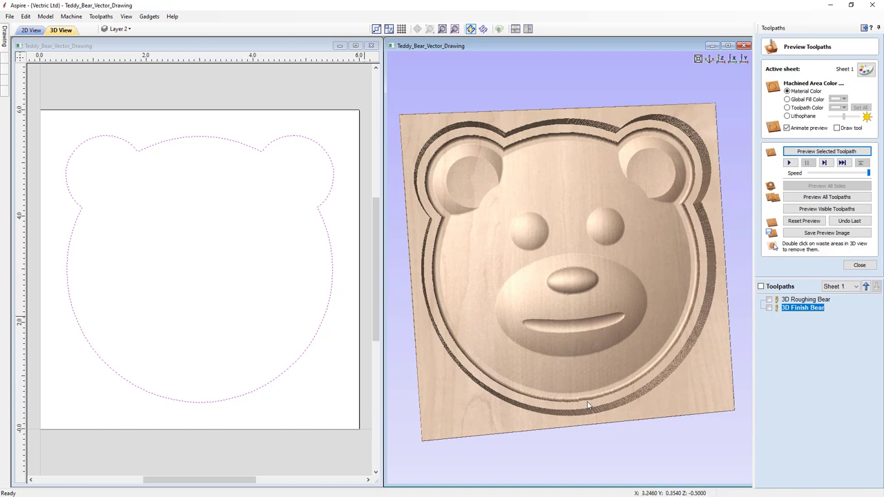
left_click(722, 60)
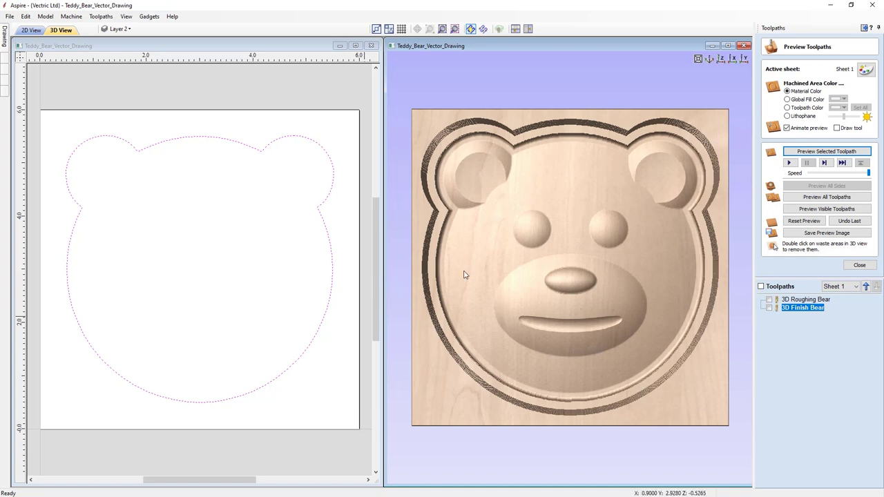
left_click(860, 264)
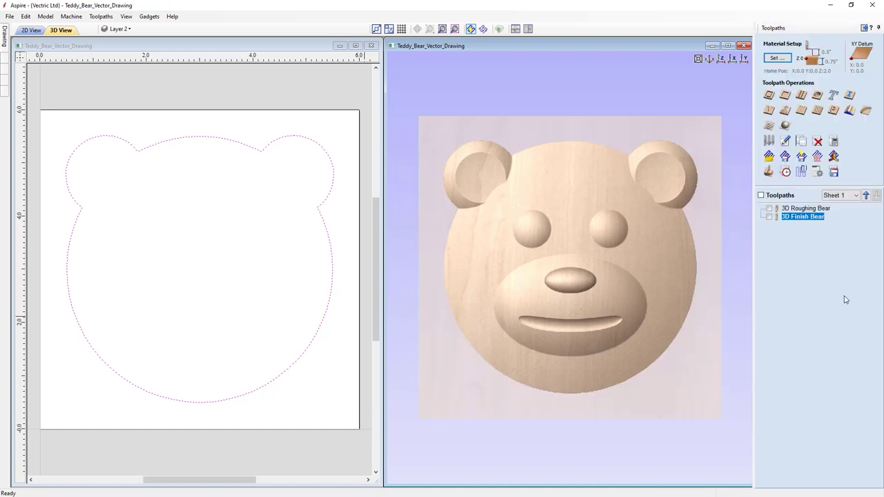
Step: Start a 2D profile toolpath with a 0.75 inch cut depth and a 0.25 inch pass depth for the 1/4" End Mill
left_click(769, 95)
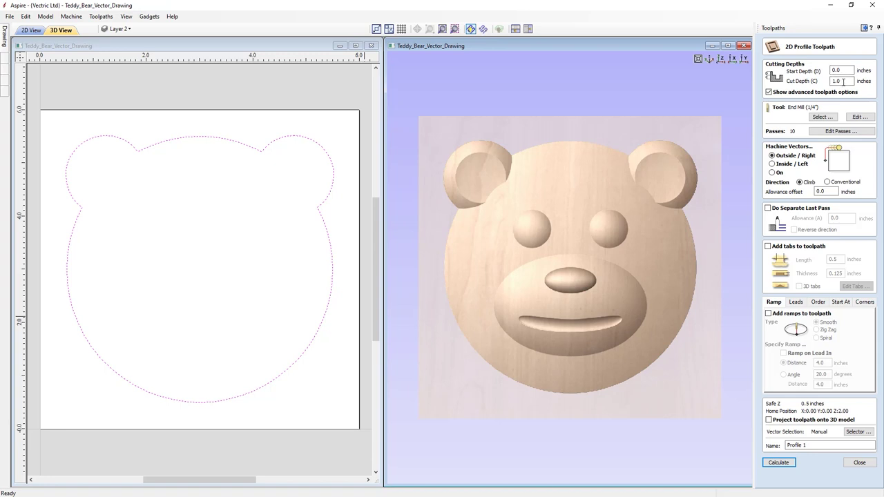
left_click_drag(843, 81, 835, 84)
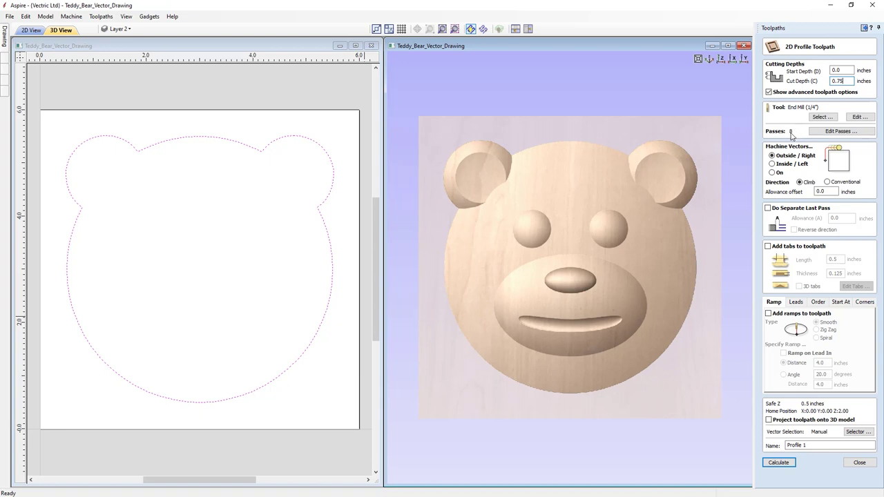
left_click(858, 118)
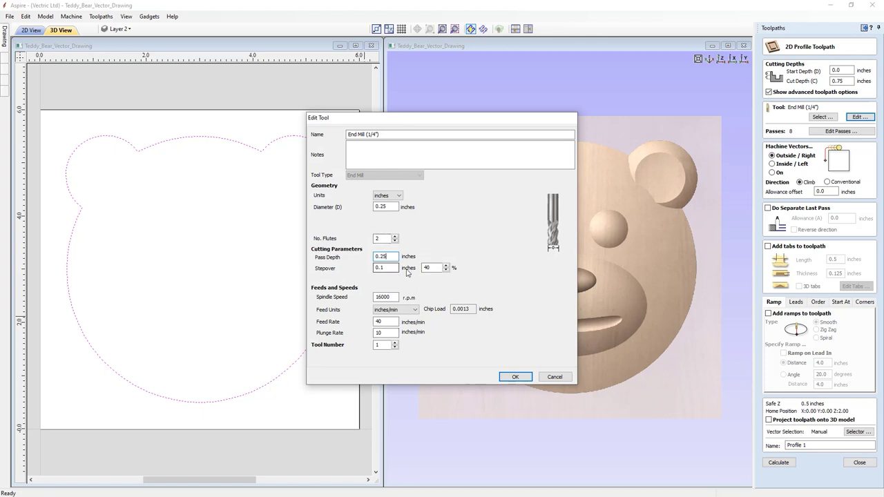
left_click(515, 377)
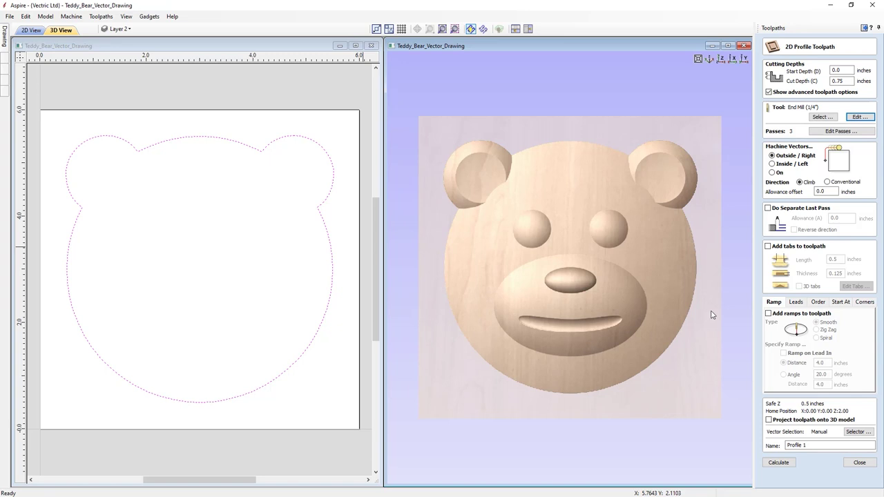
Step: Add three automatic tabs, 0.5 inch long and 0.1 inch thick, to the bear outline for the profile cut
left_click(768, 247)
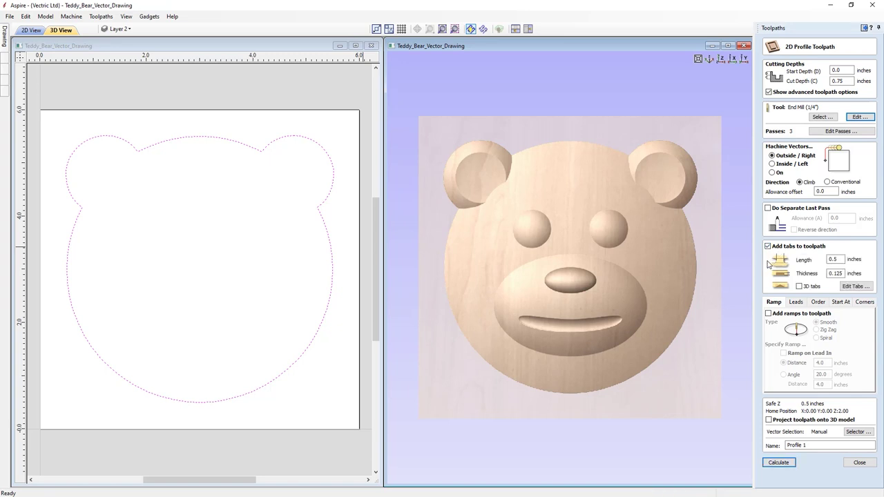
left_click(834, 260)
left_click_drag(837, 274, 850, 274)
left_click(847, 285)
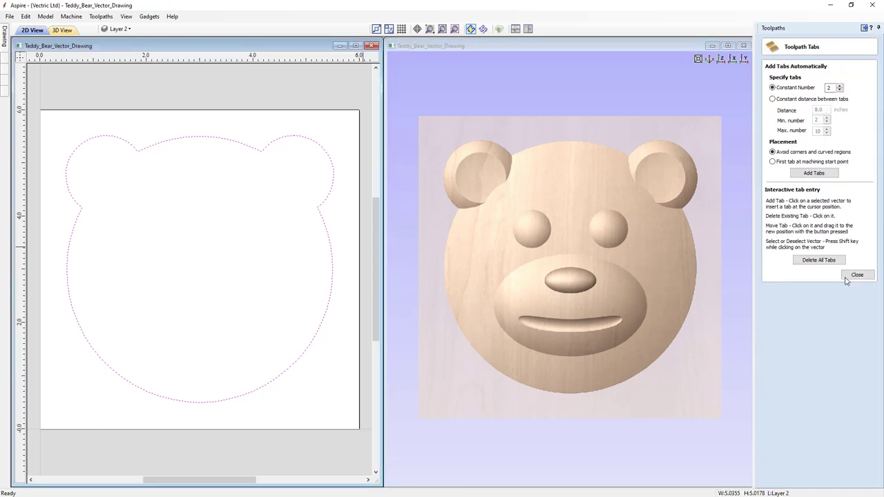
double_click(828, 88)
left_click(821, 176)
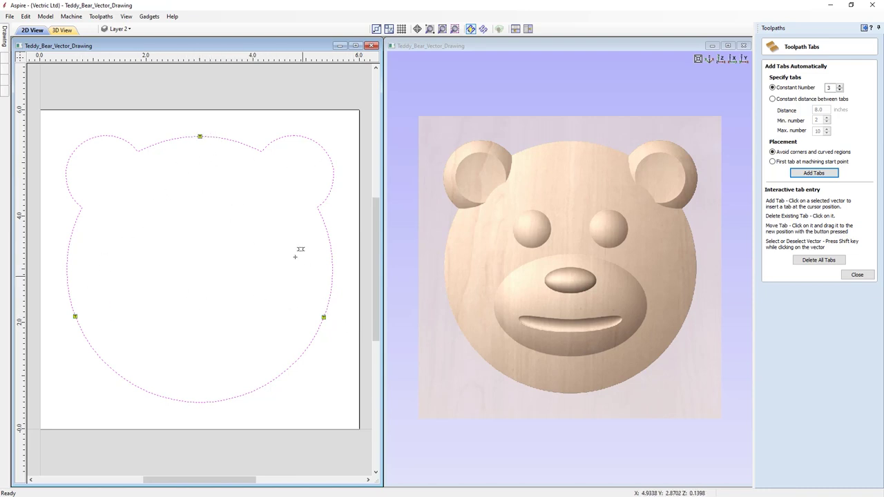
Step: Try moving, removing and placing individual tabs by hand on the bear outline, and regenerate the three automatic tabs
mouse_move(324, 315)
left_mouse_down()
mouse_move(337, 258)
mouse_move(337, 302)
mouse_move(308, 354)
left_mouse_up()
left_click(305, 354)
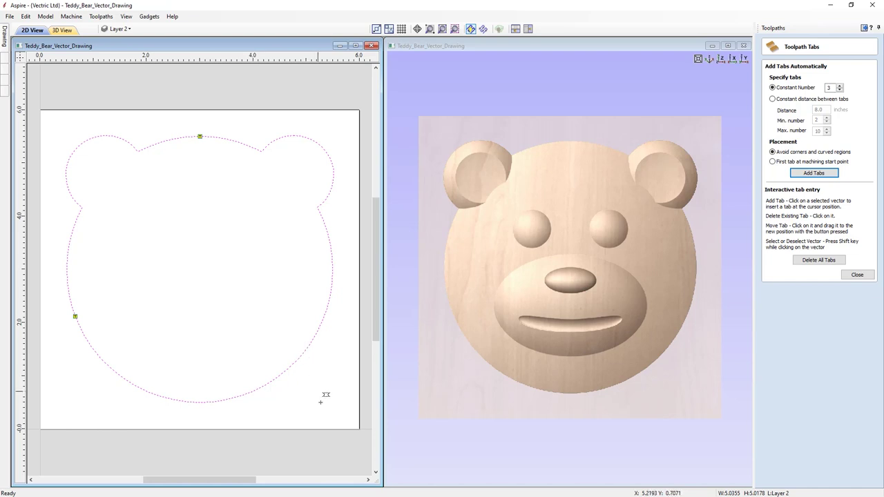
left_click(78, 314)
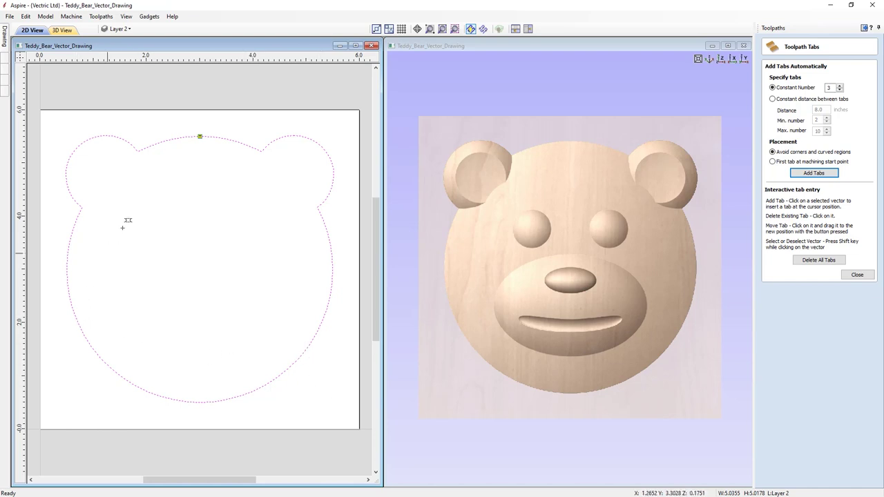
left_click(202, 136)
left_click(201, 137)
left_click(68, 261)
left_click(164, 397)
left_click(67, 261)
left_click(201, 135)
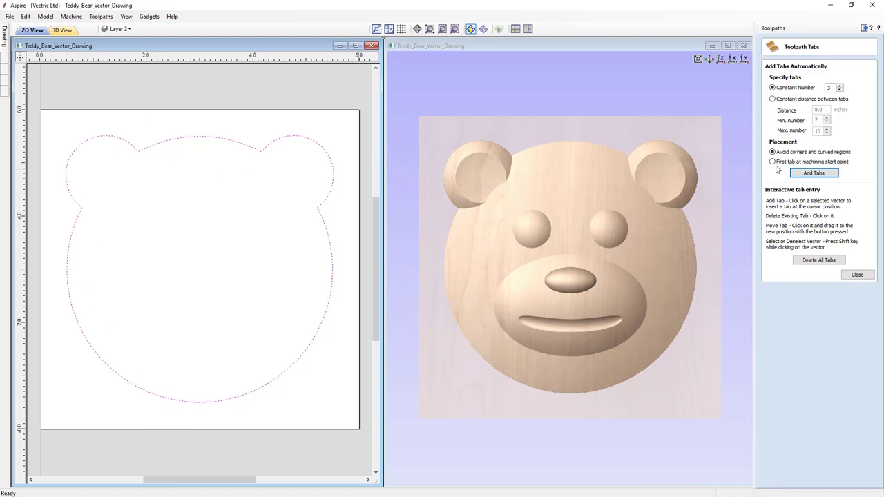
left_click(814, 174)
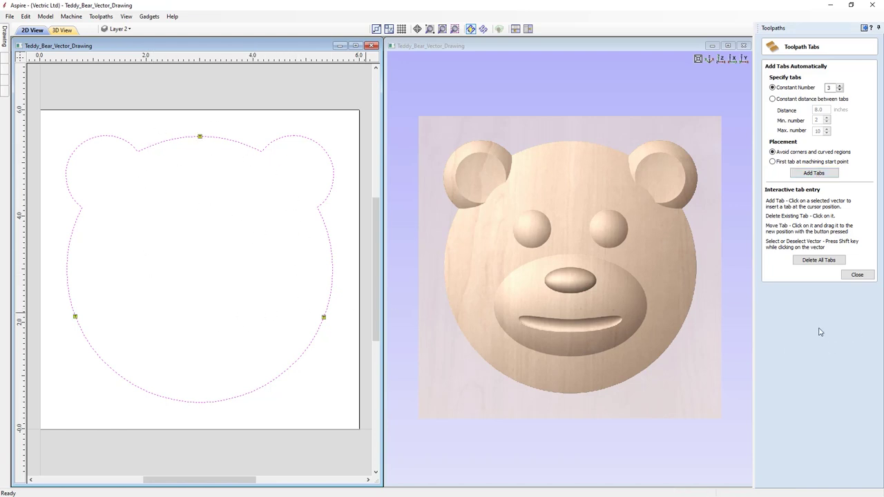
Step: Finish the tab setup, name the profile toolpath Profile Bear Cutout and calculate it
left_click(857, 276)
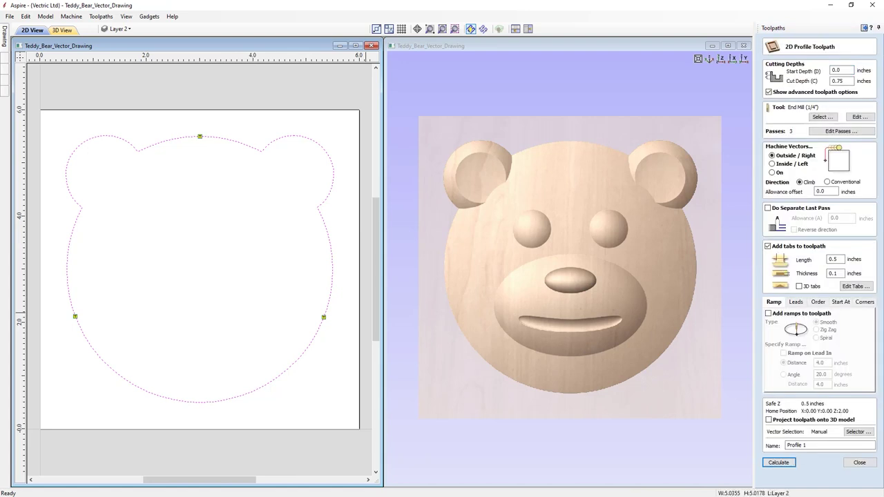
left_click(812, 445)
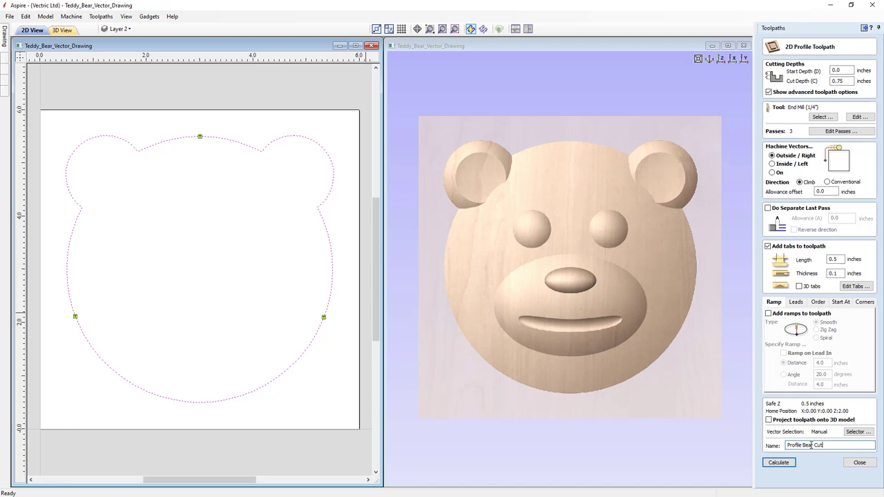
left_click(783, 462)
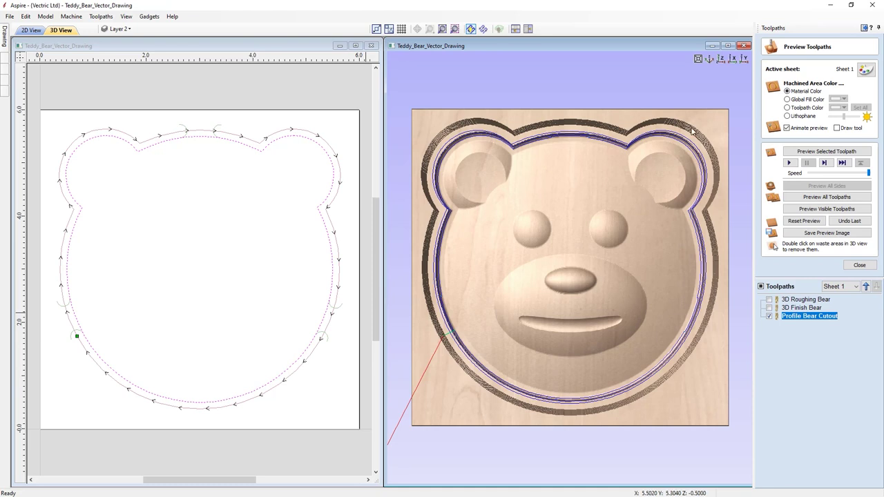
Step: Simulate the Profile Bear Cutout toolpath in a maximized 3D view and inspect the cutout and tabs from several angles
left_click(728, 46)
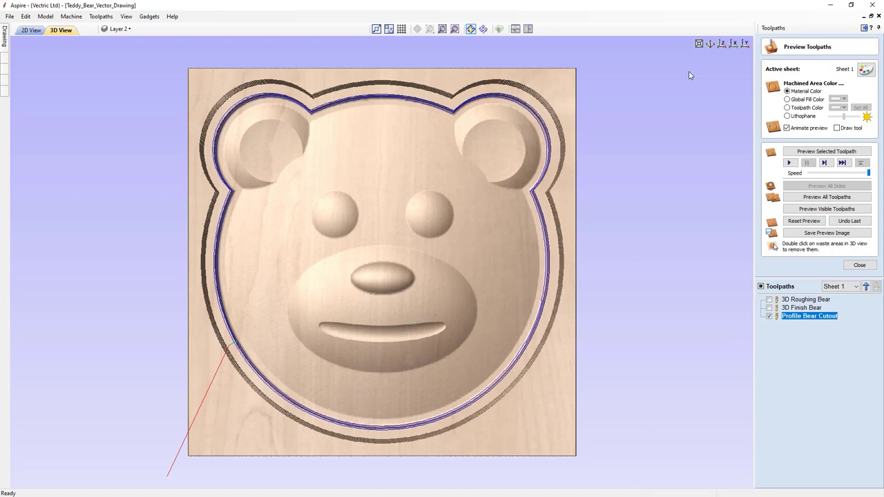
left_click(715, 44)
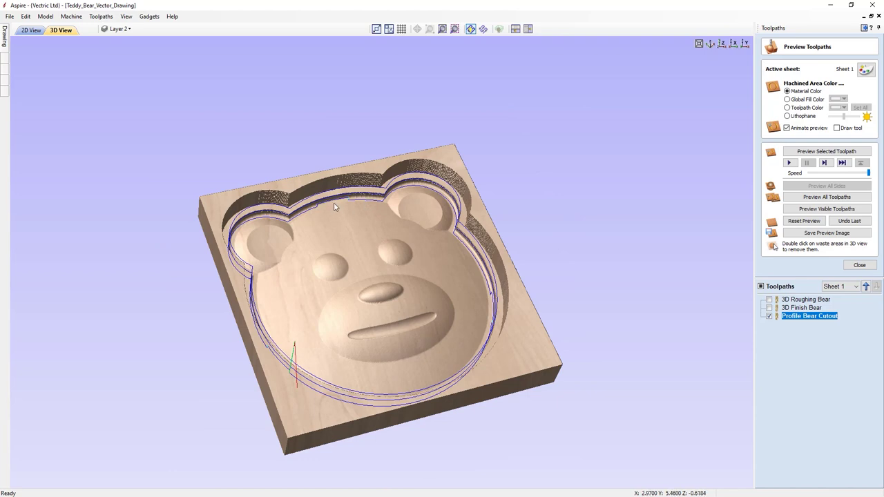
left_click(837, 152)
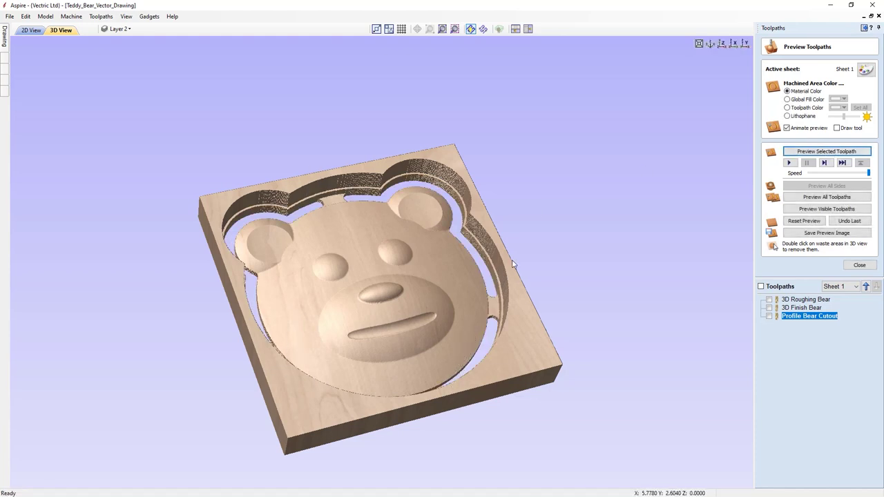
left_click_drag(471, 247, 484, 313)
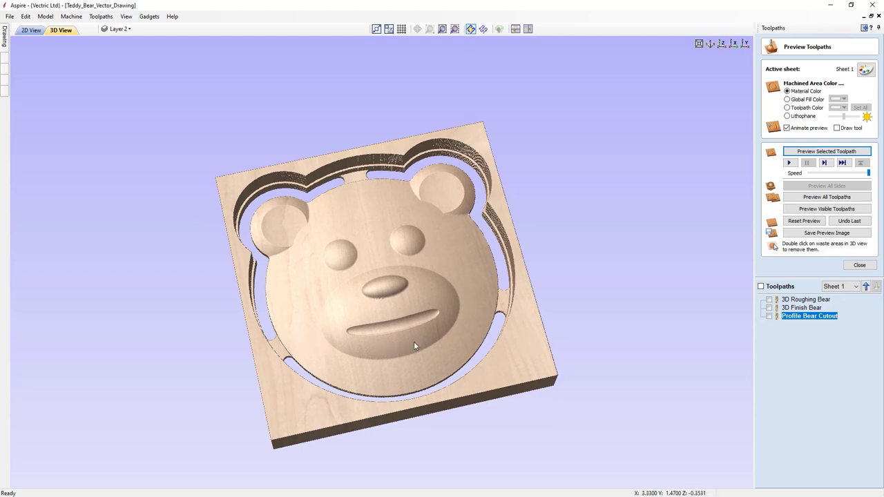
left_click_drag(259, 287, 423, 367)
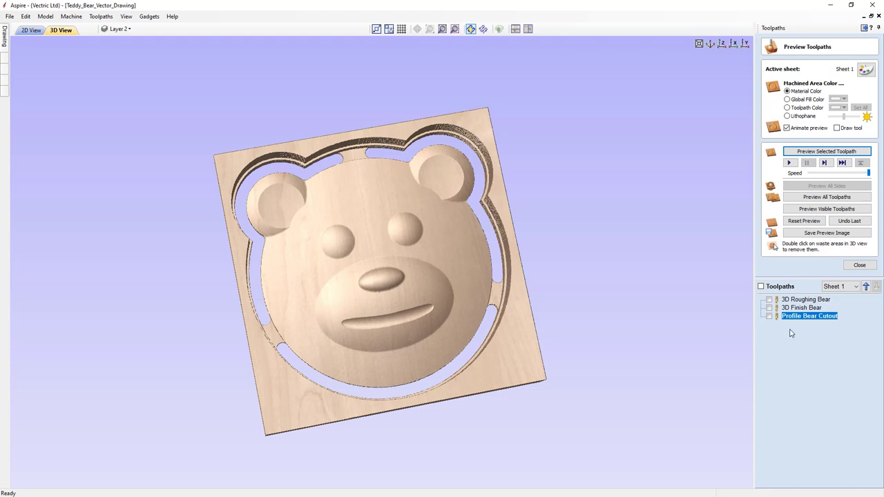
mouse_move(805, 314)
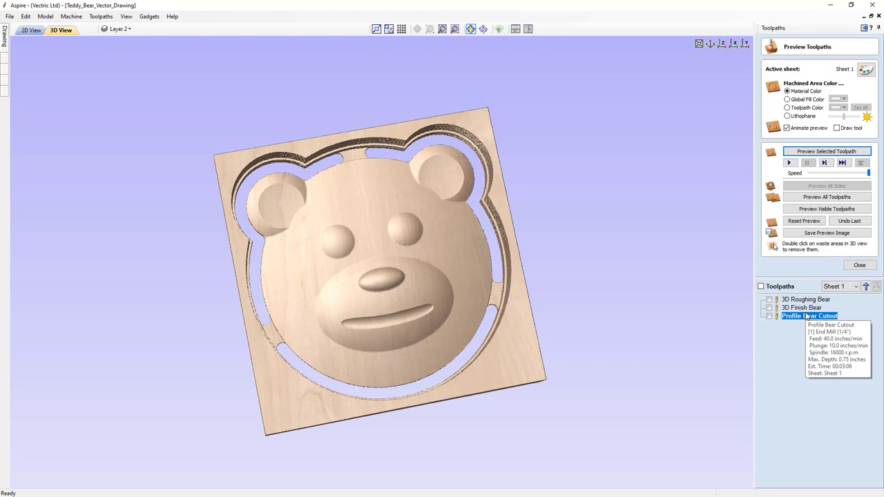
left_click(723, 43)
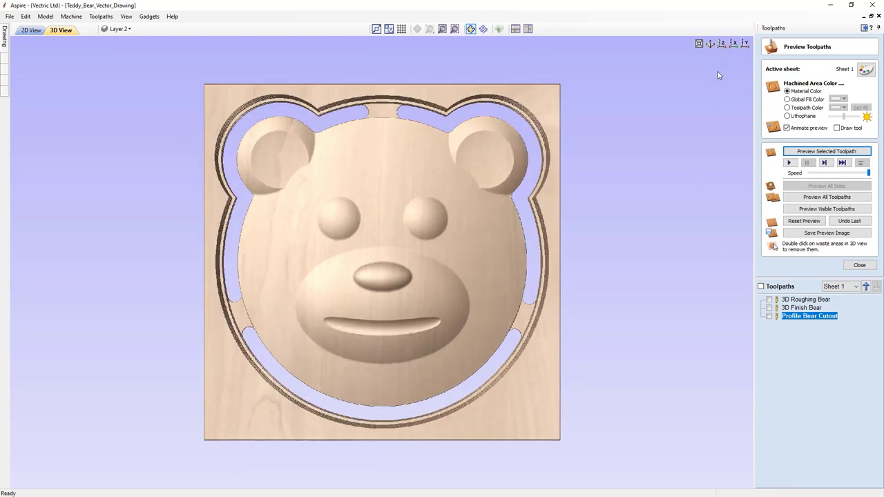
left_click(859, 266)
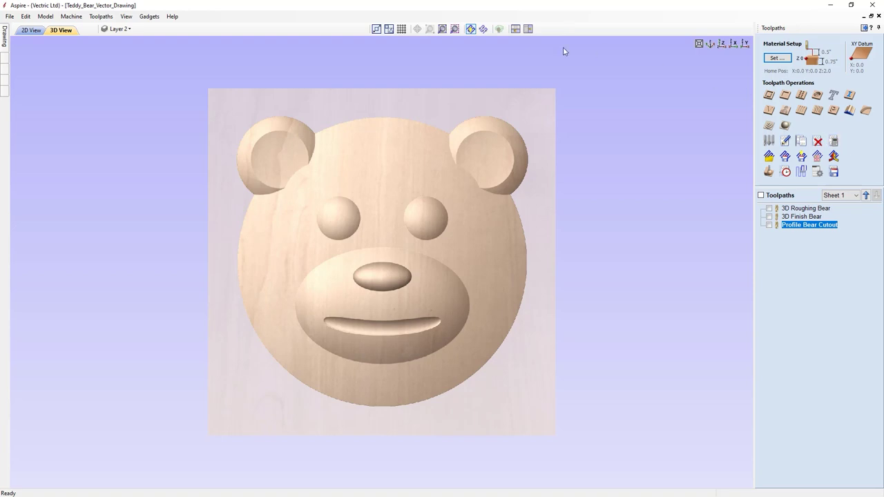
Step: Save the project under the new file name Teddy_Bear_Getting_Started as an Aspire file
left_click(9, 16)
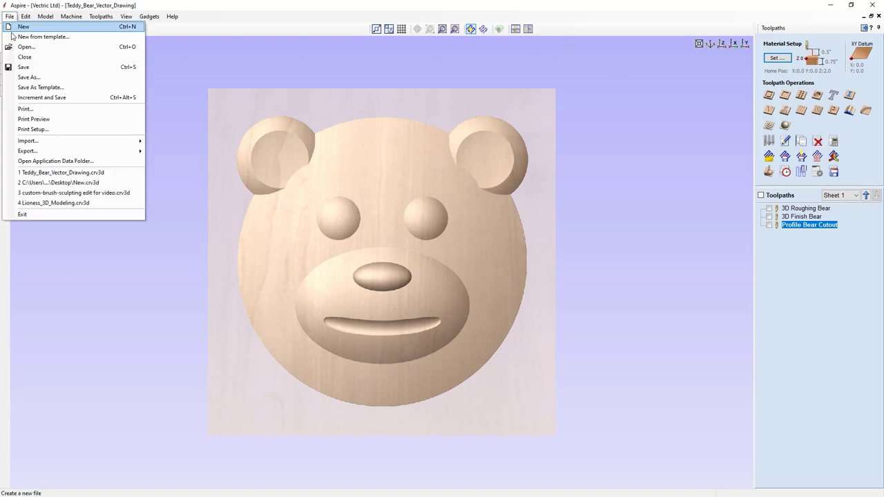
left_click(53, 81)
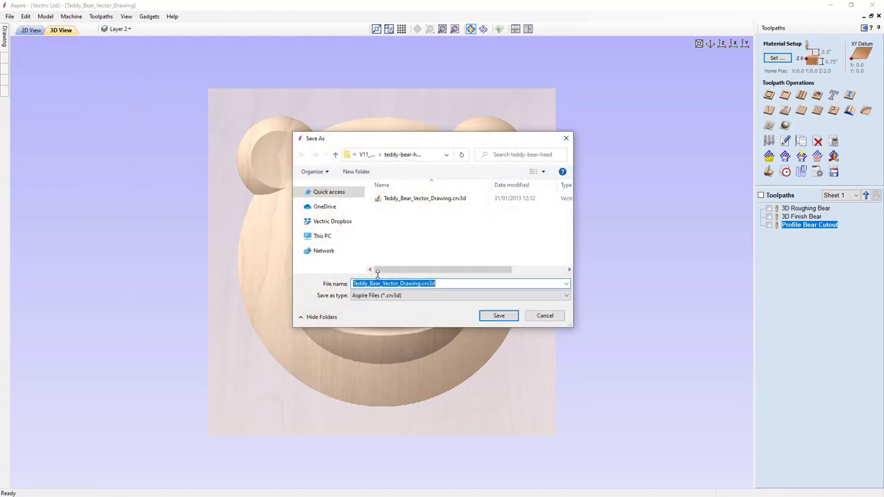
right_click(403, 284)
left_click(303, 324)
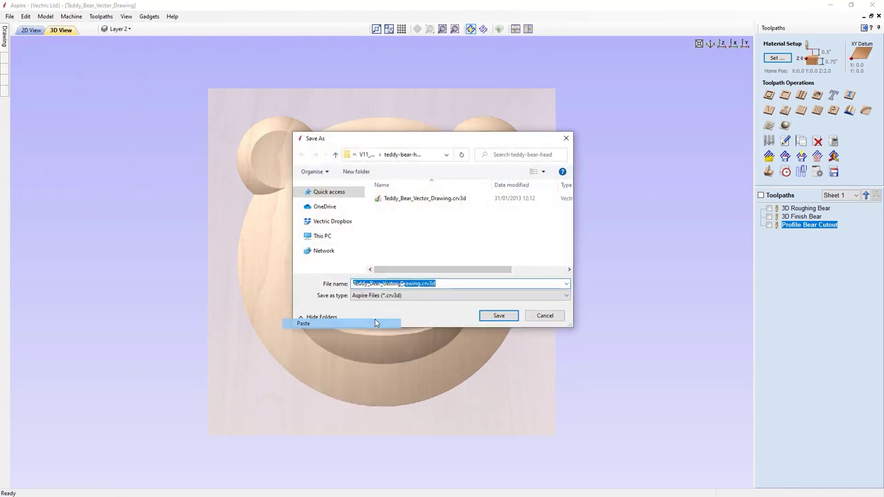
left_click(498, 316)
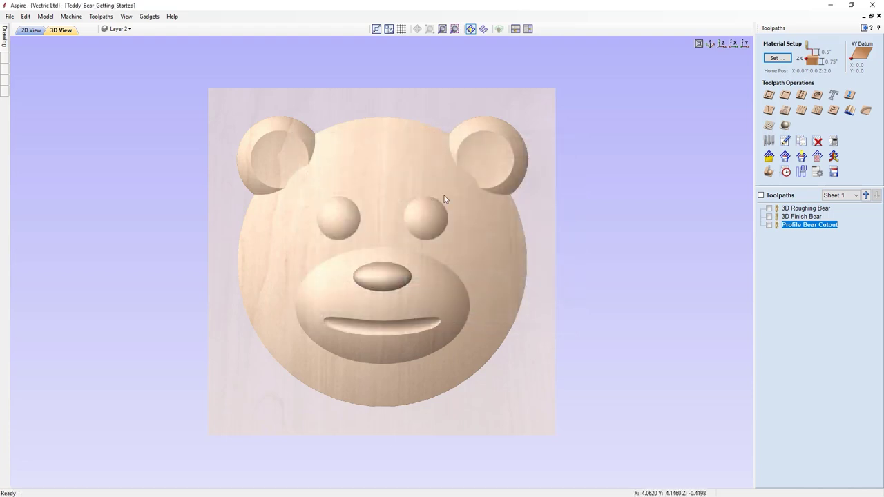
Step: Start saving toolpaths and review the roughing, finish and profile cutout toolpaths one by one as the single toolpath for output
scroll(382, 262, "up", 2)
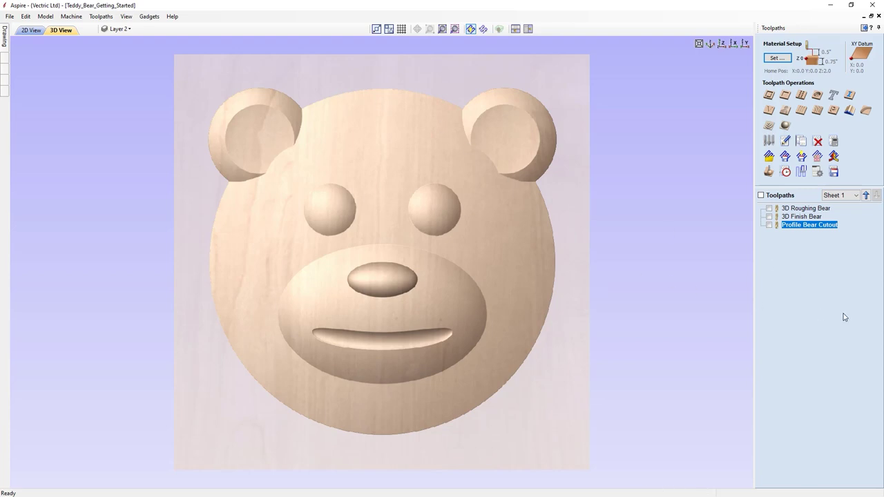
left_click(833, 174)
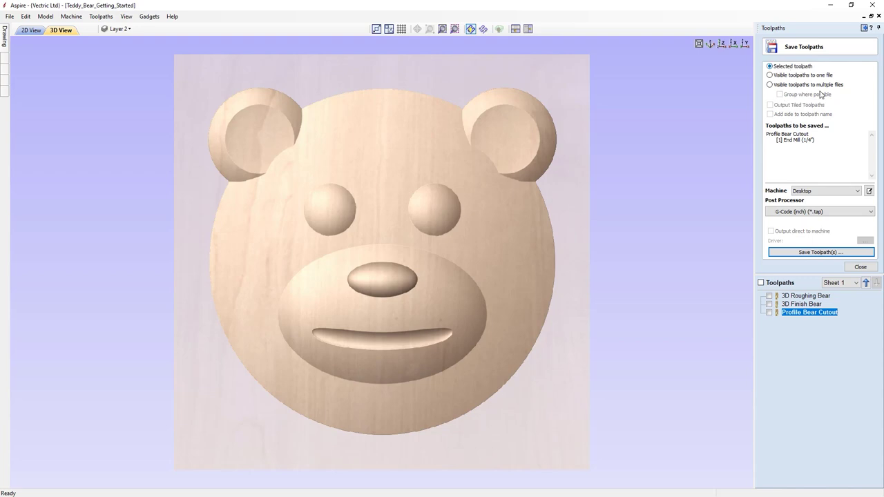
left_click(811, 306)
left_click(807, 296)
left_click(807, 304)
left_click(807, 313)
left_click(805, 297)
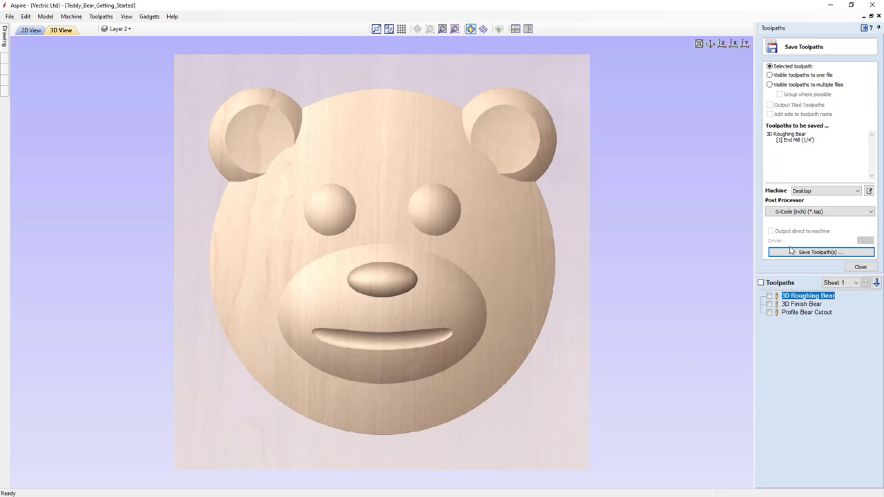
left_click(804, 305)
left_click(809, 313)
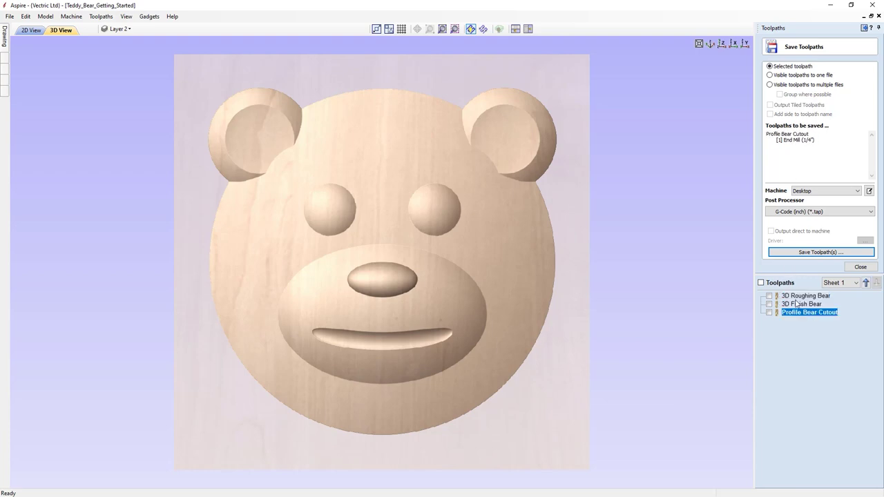
left_click(805, 296)
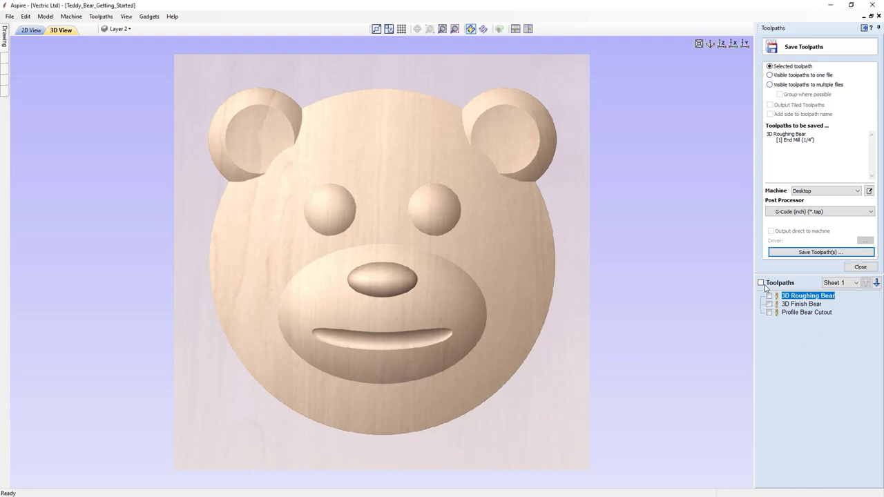
Step: Make all three toolpaths visible, try the one-file output, and choose to save the visible toolpaths to multiple files
left_click(761, 284)
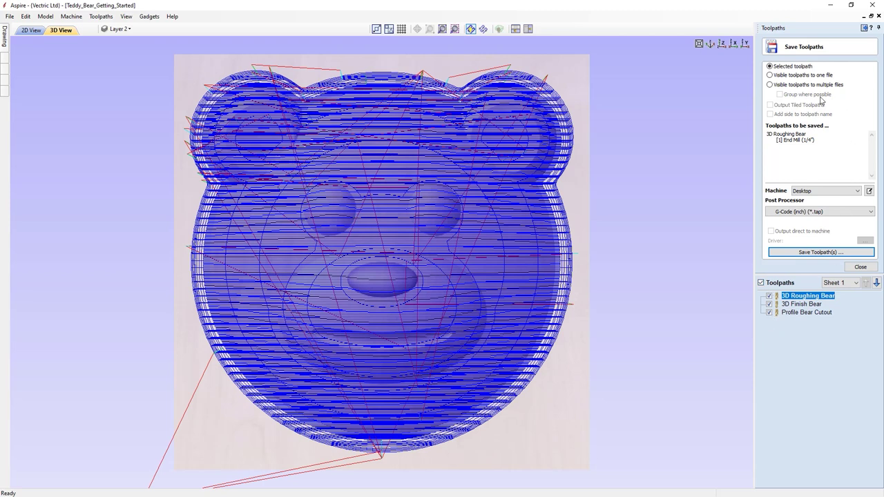
left_click(771, 75)
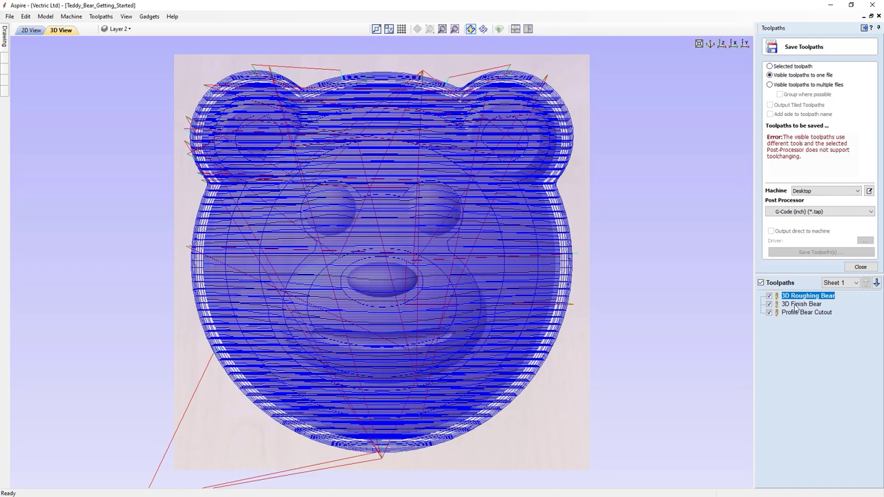
mouse_move(807, 311)
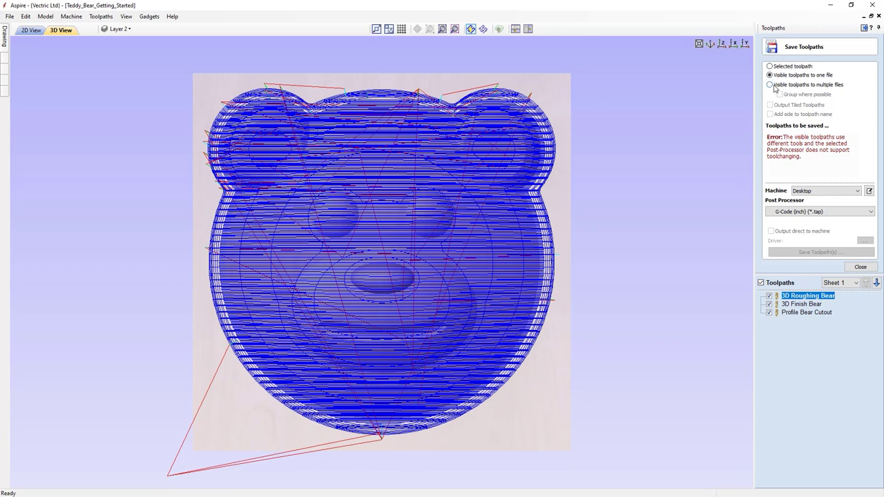
left_click(781, 85)
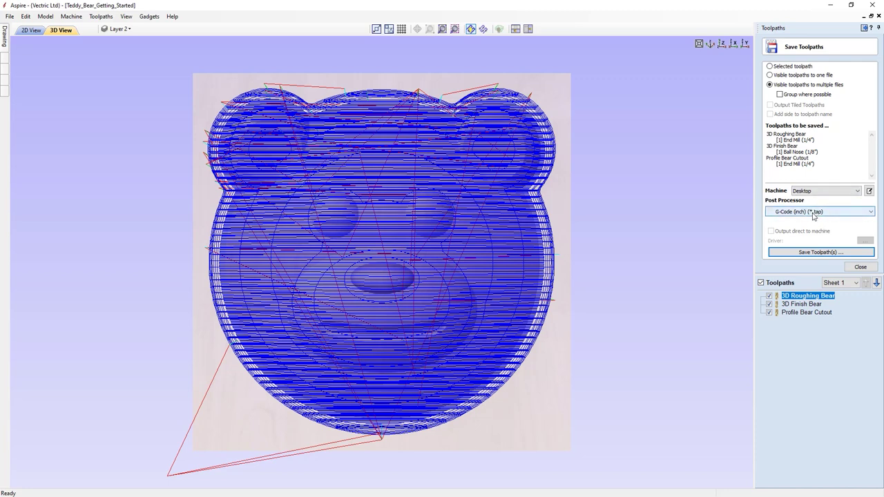
Step: Save the visible toolpaths as separate G-Code (inch) files with the base name Teddy Bear and finish toolpath saving
left_click(821, 253)
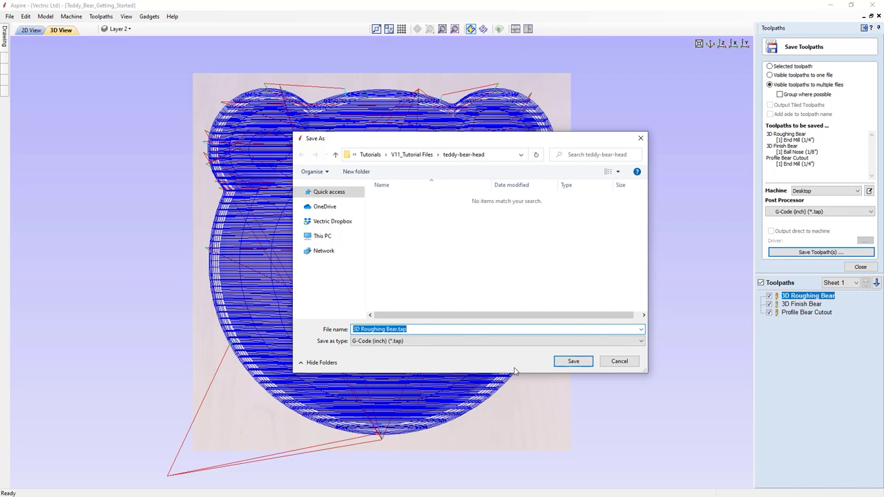
type("Te")
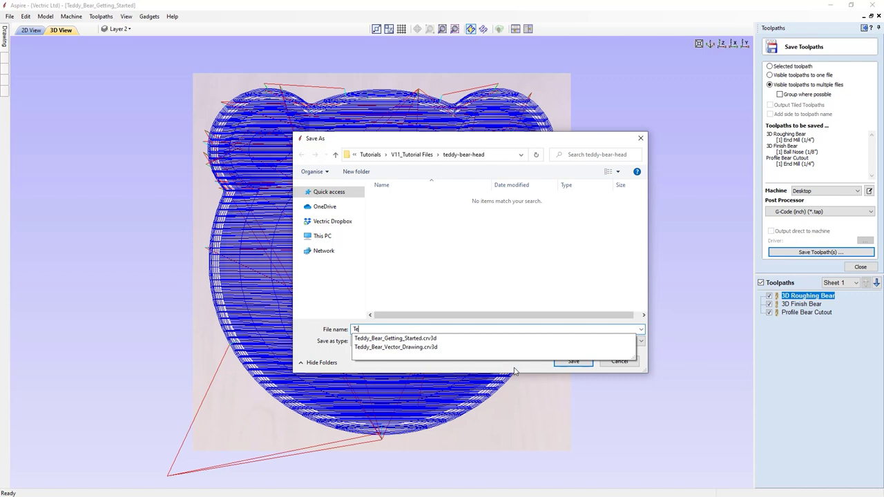
type("ddy Bear")
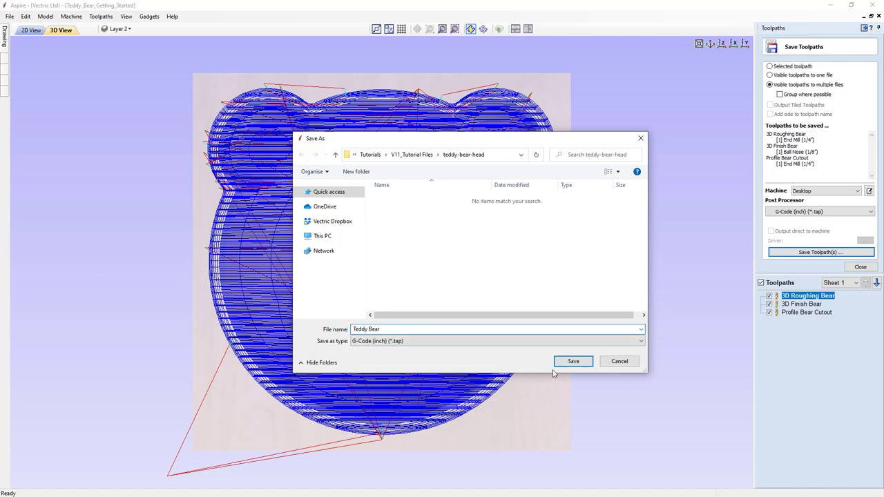
left_click(579, 362)
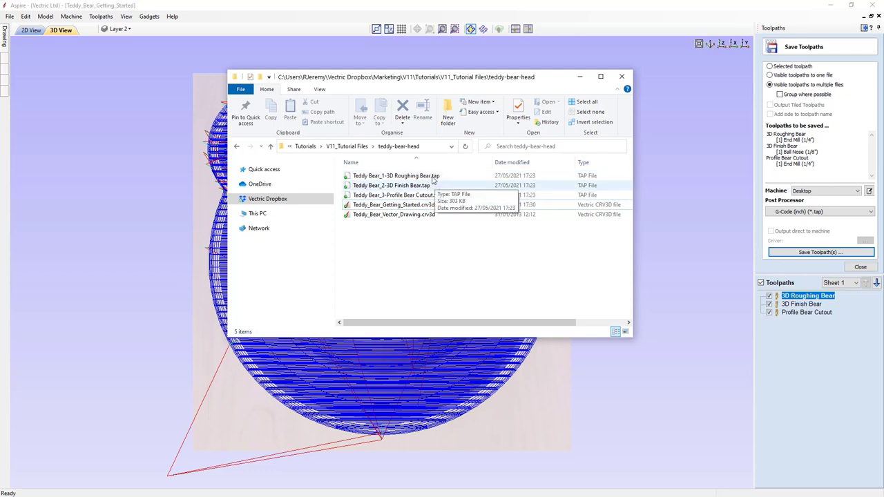
left_click(622, 76)
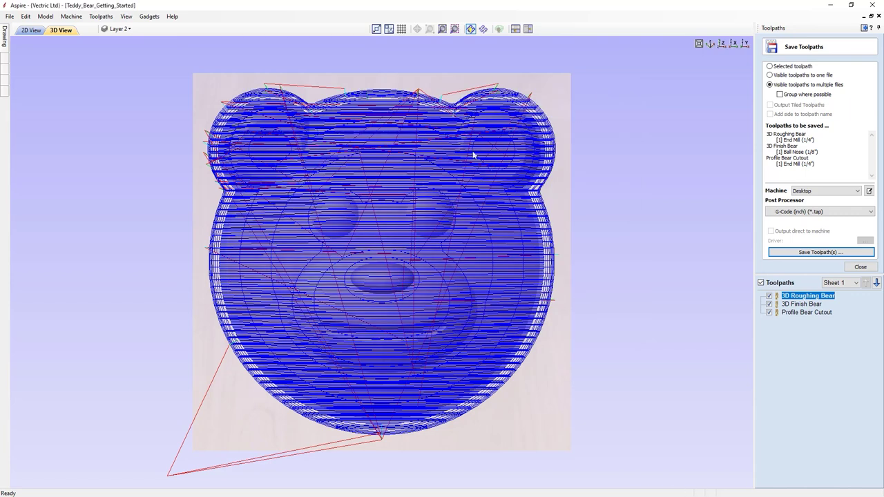
left_click(807, 312)
left_click(861, 266)
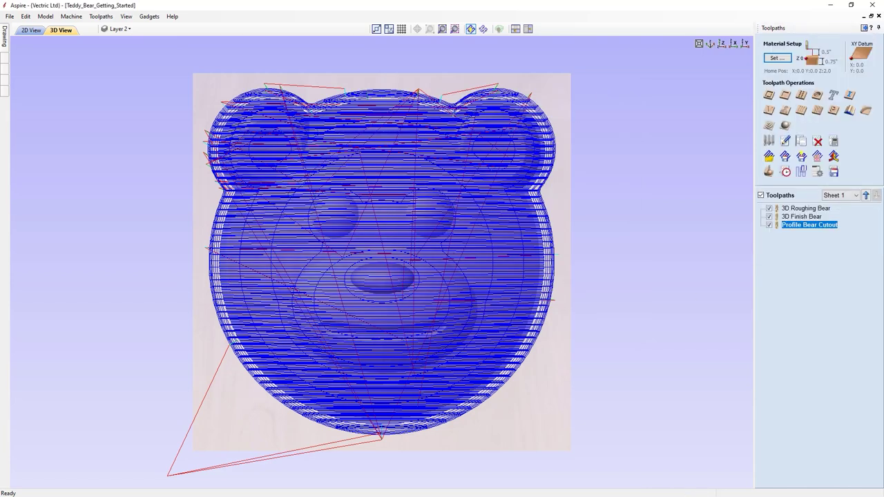